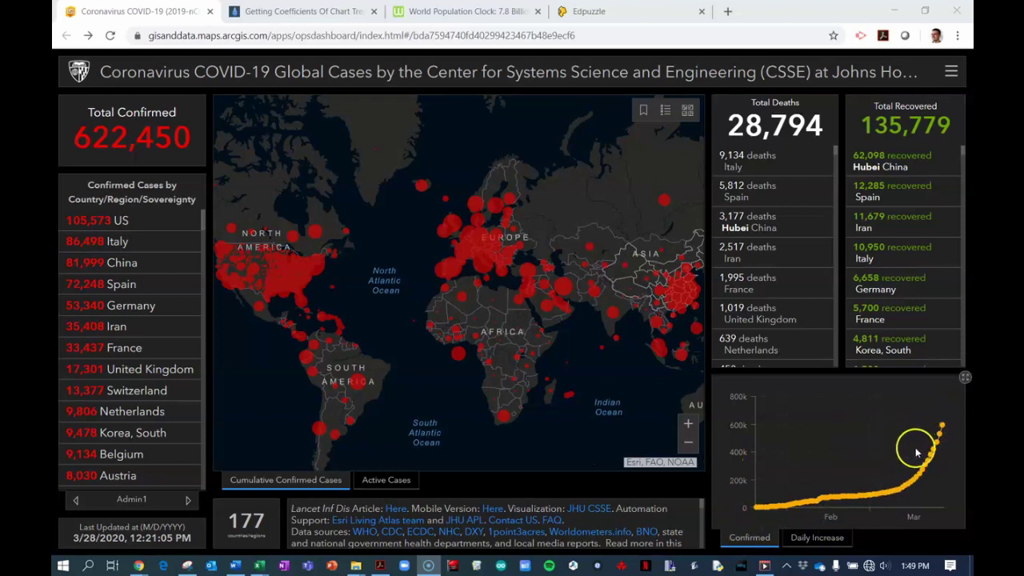
Enlarge the dashboard's Confirmed cases chart, then switch to the Book1 workbook in Excel and maximize its window.
{"action": "left_click", "coordinate": [965, 378]}
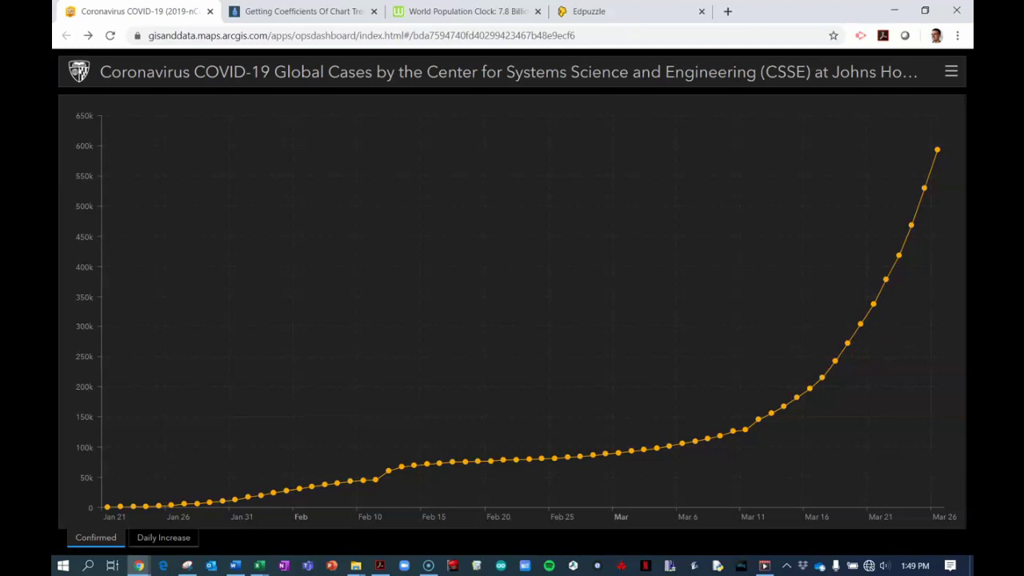
{"action": "left_click", "coordinate": [259, 566]}
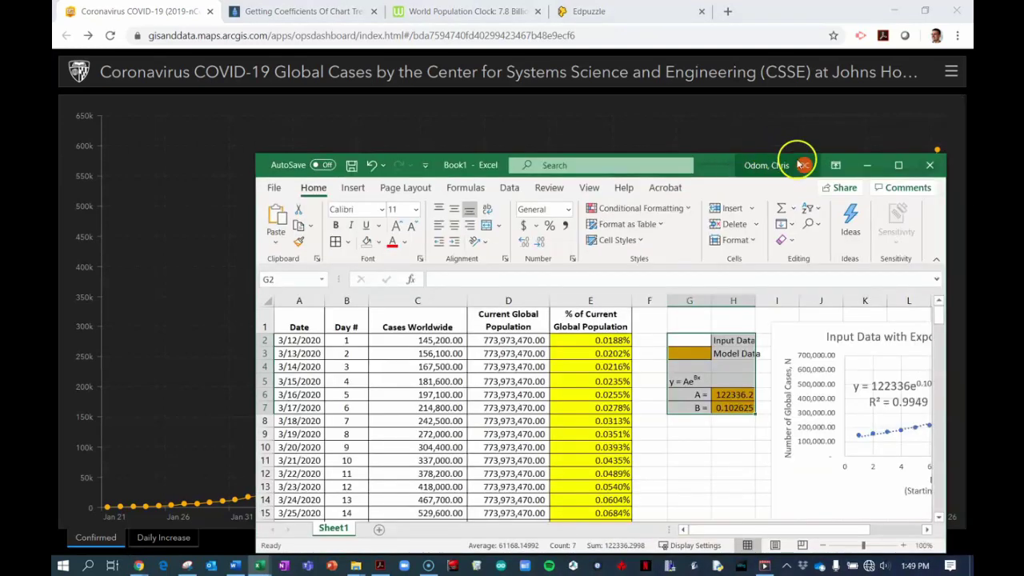
{"action": "left_click", "coordinate": [899, 165]}
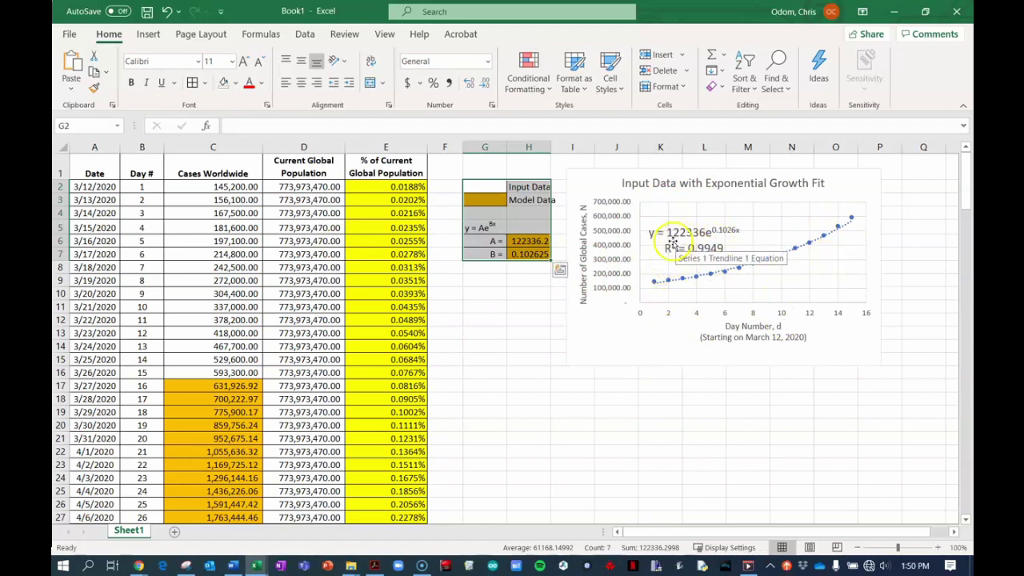
Examine the exponential growth fit chart, the A and B constants, and the input and model case data in Book1.
{"action": "left_click", "coordinate": [528, 292]}
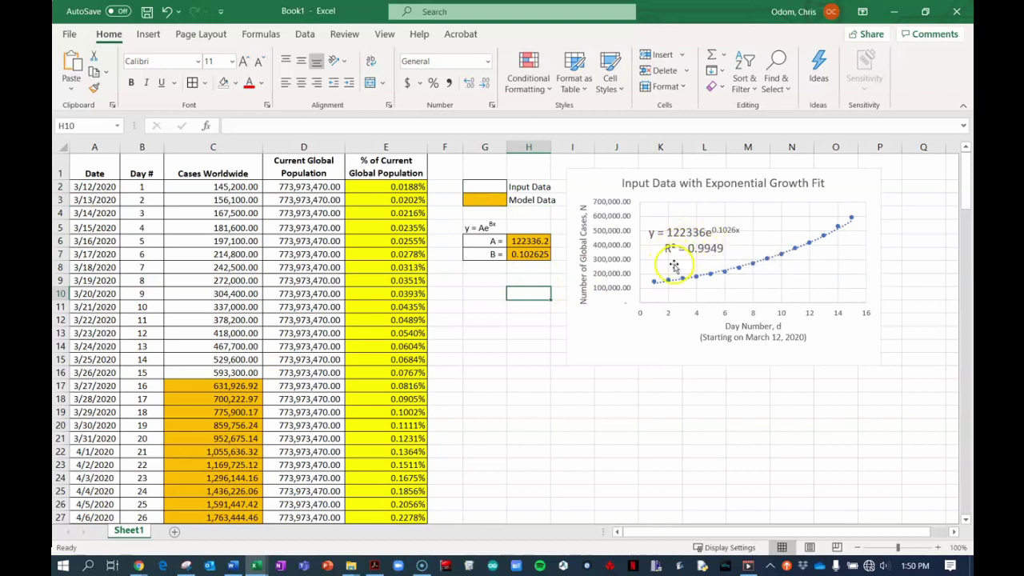
{"action": "scroll", "coordinate": [292, 381], "scroll_direction": "down", "scroll_amount": 2}
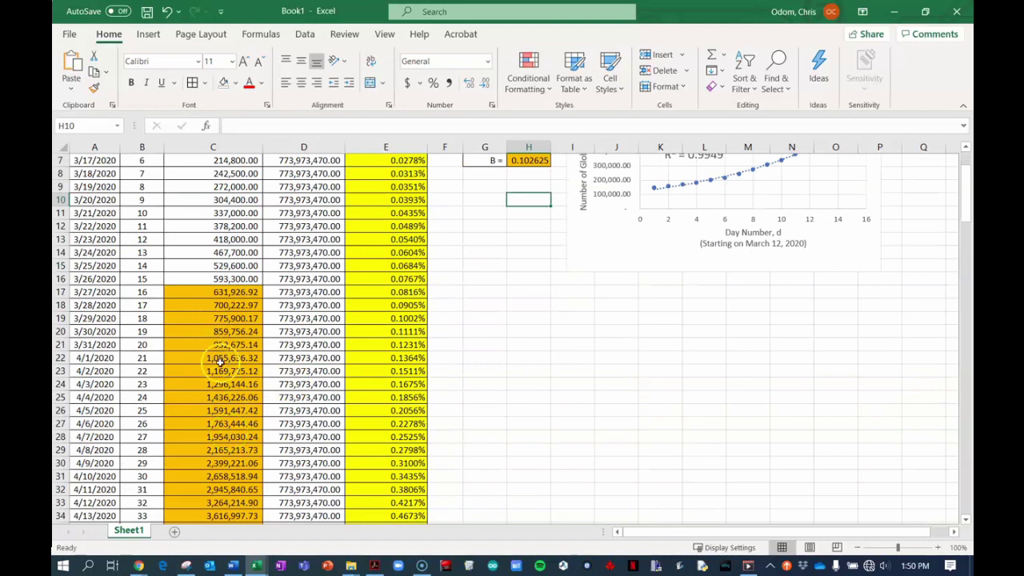
{"action": "scroll", "coordinate": [460, 332], "scroll_direction": "up", "scroll_amount": 2}
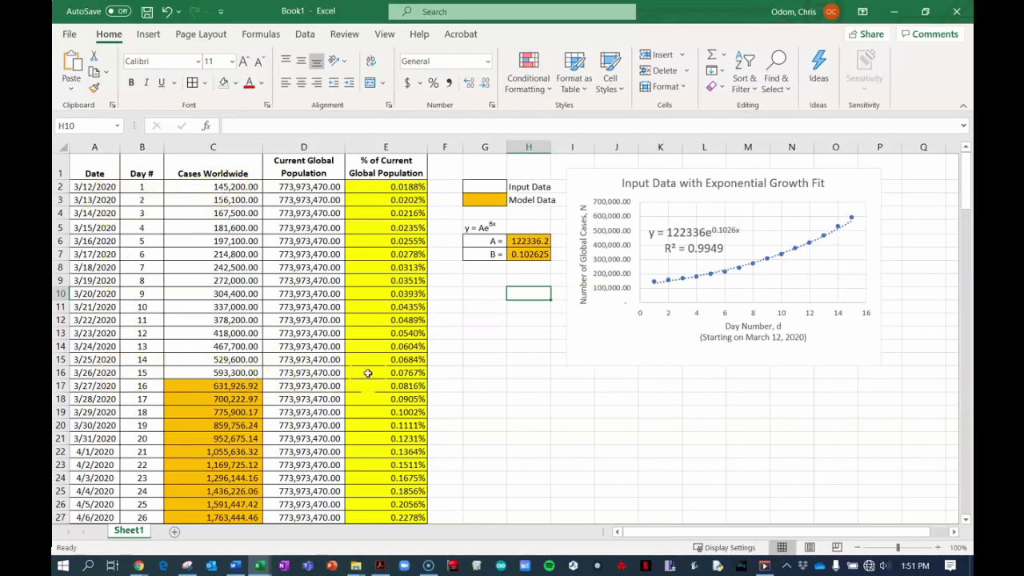
{"action": "left_click", "coordinate": [435, 372]}
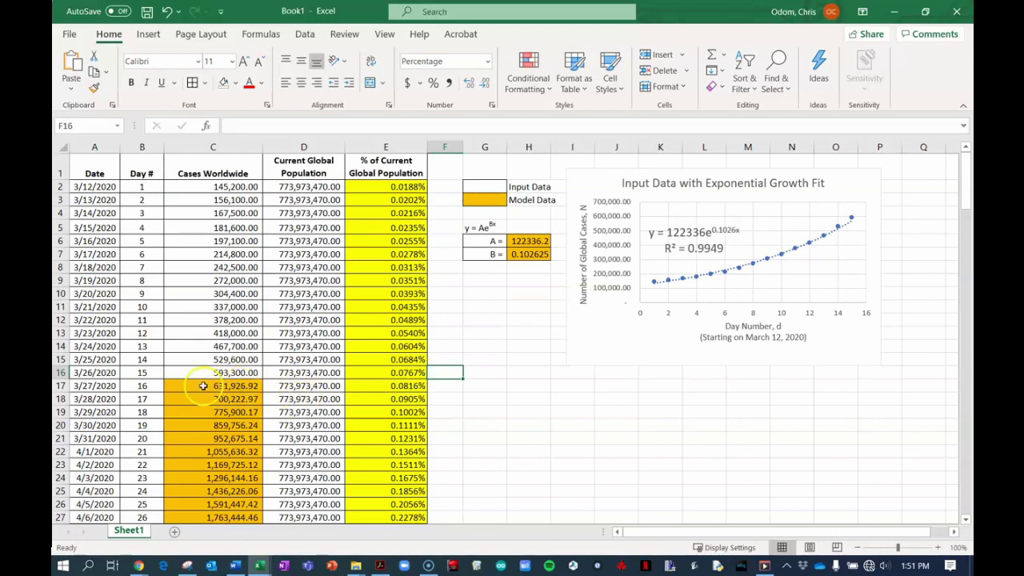
{"action": "scroll", "coordinate": [228, 384], "scroll_direction": "down", "scroll_amount": 2}
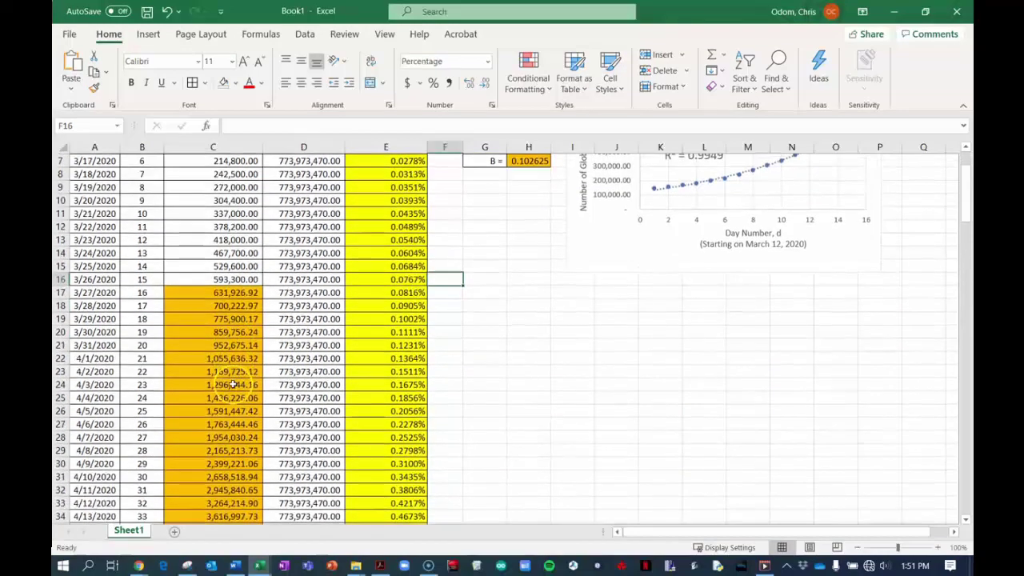
{"action": "scroll", "coordinate": [238, 371], "scroll_direction": "down", "scroll_amount": 1}
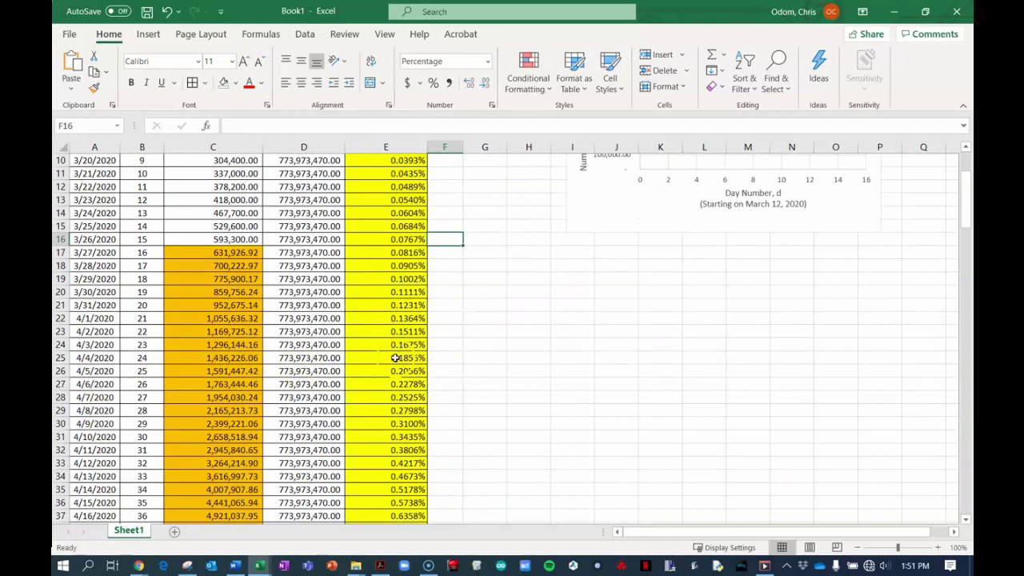
{"action": "scroll", "coordinate": [395, 358], "scroll_direction": "up", "scroll_amount": 3}
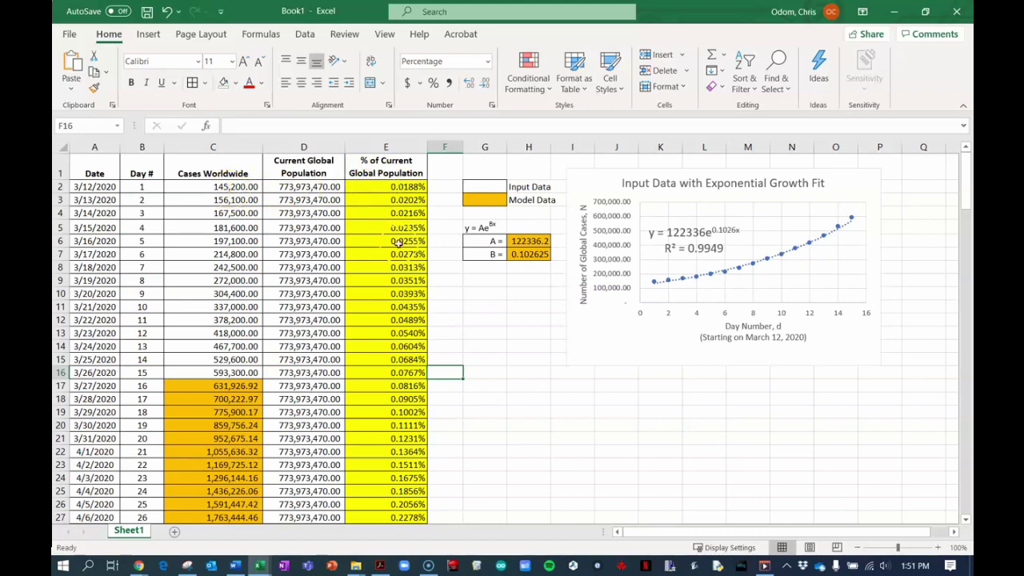
Review the modelled cases and their percentage of the global population by date from March through mid-June 2020.
{"action": "scroll", "coordinate": [416, 344], "scroll_direction": "down", "scroll_amount": 3}
{"action": "scroll", "coordinate": [394, 415], "scroll_direction": "down", "scroll_amount": 5}
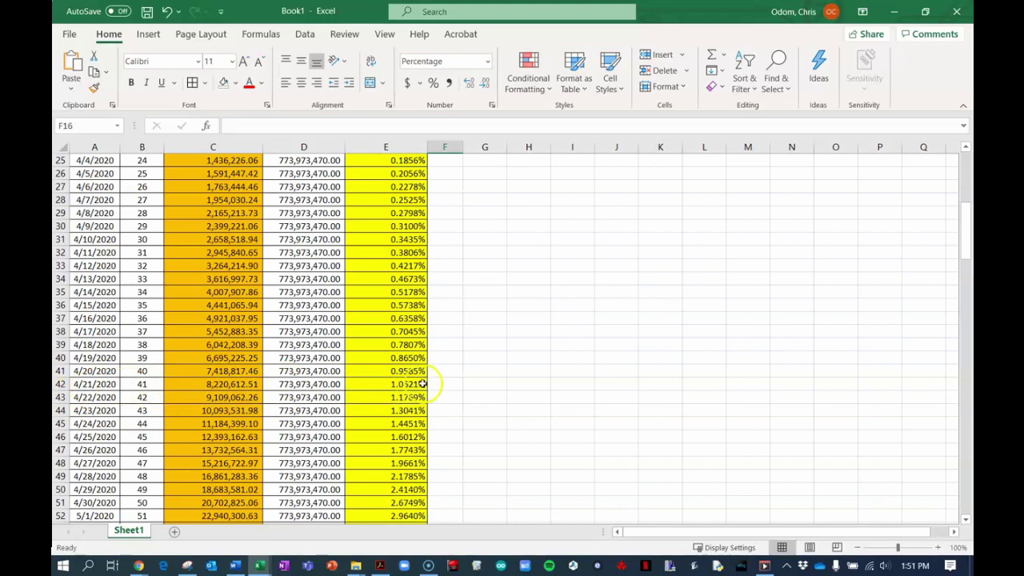
{"action": "scroll", "coordinate": [424, 384], "scroll_direction": "down", "scroll_amount": 7}
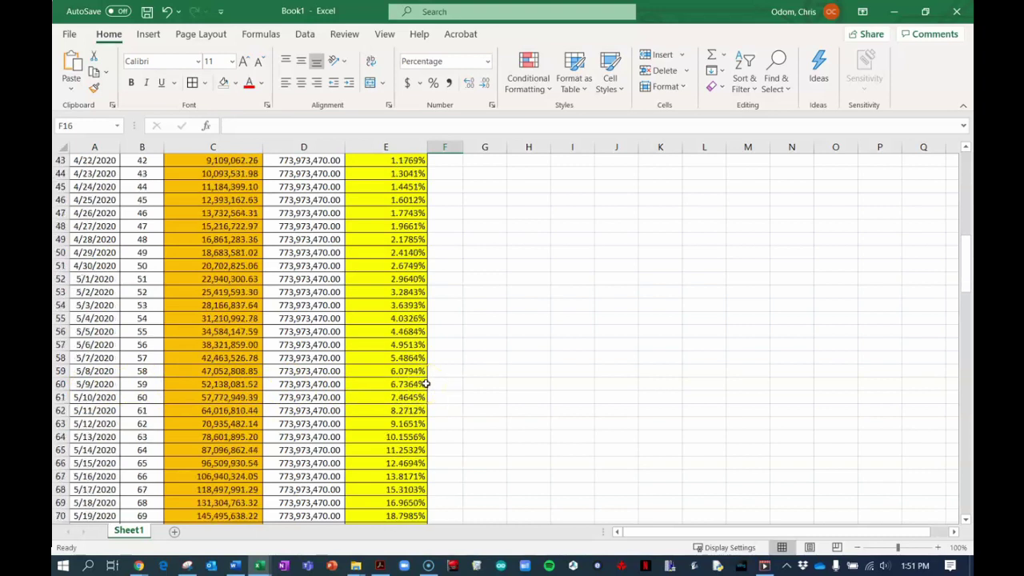
{"action": "scroll", "coordinate": [427, 384], "scroll_direction": "down", "scroll_amount": 2}
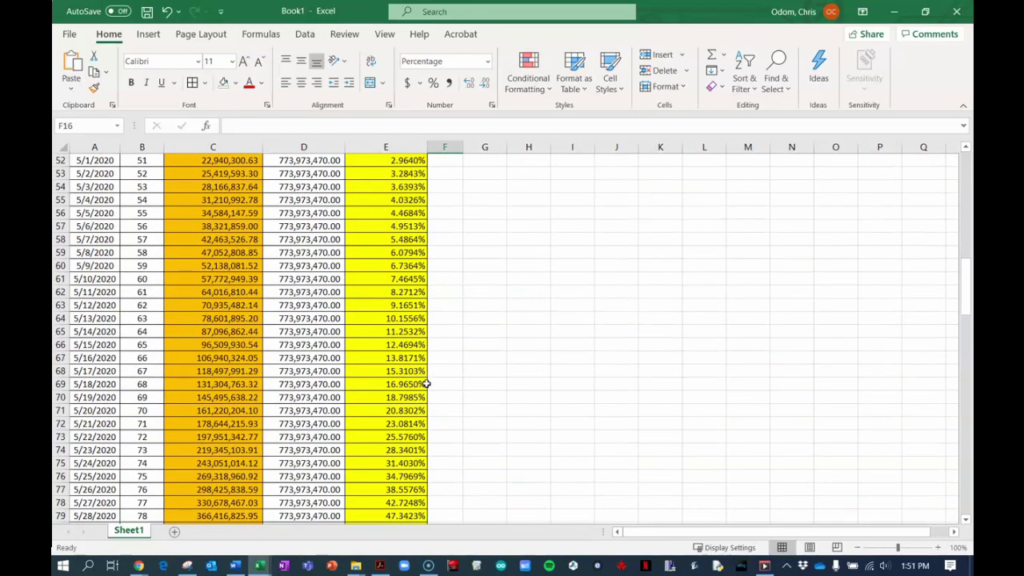
{"action": "scroll", "coordinate": [429, 384], "scroll_direction": "down", "scroll_amount": 5}
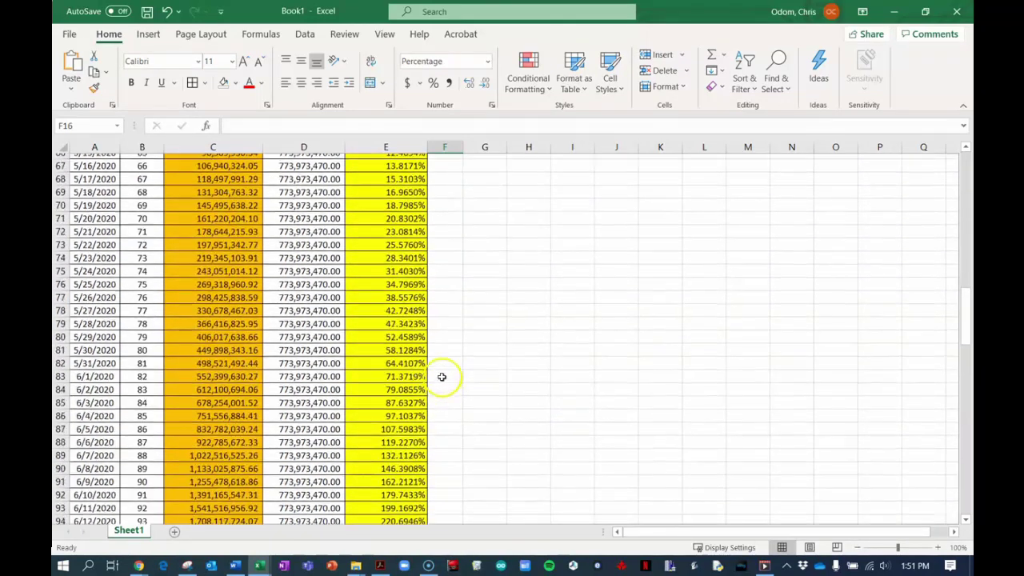
{"action": "scroll", "coordinate": [443, 376], "scroll_direction": "down", "scroll_amount": 1}
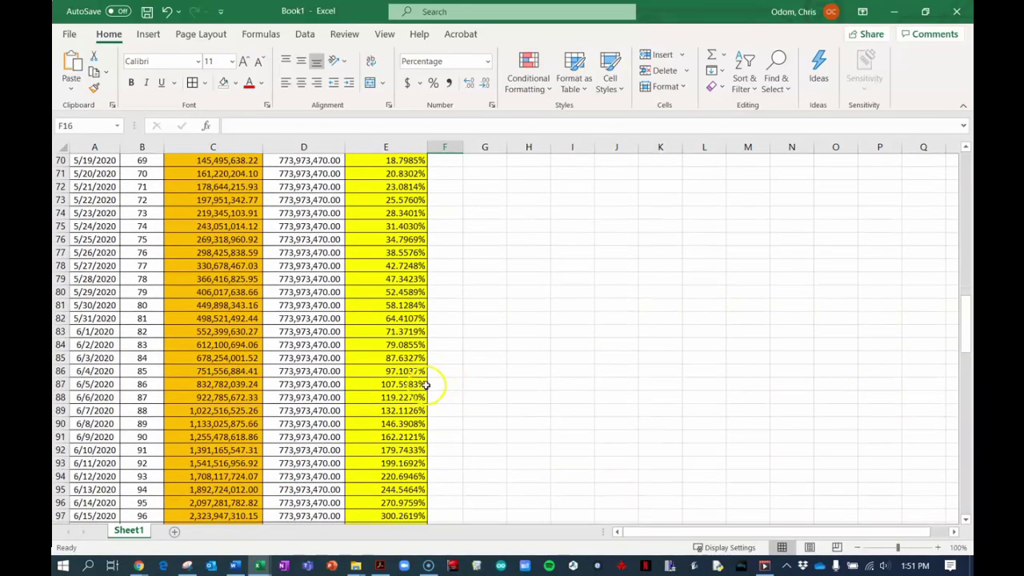
{"action": "scroll", "coordinate": [410, 381], "scroll_direction": "up", "scroll_amount": 3}
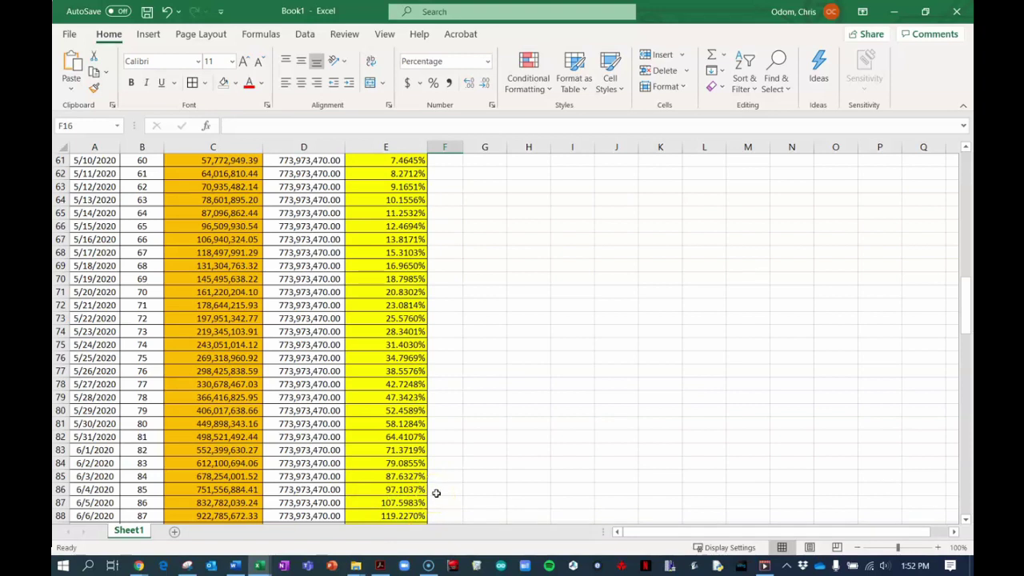
{"action": "scroll", "coordinate": [437, 493], "scroll_direction": "up", "scroll_amount": 17}
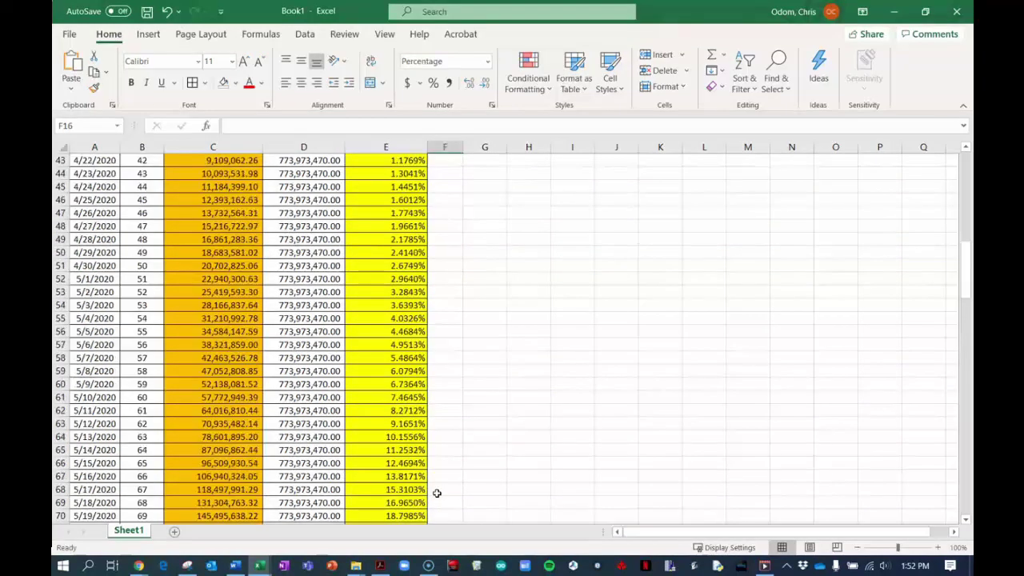
{"action": "scroll", "coordinate": [454, 468], "scroll_direction": "up", "scroll_amount": 3}
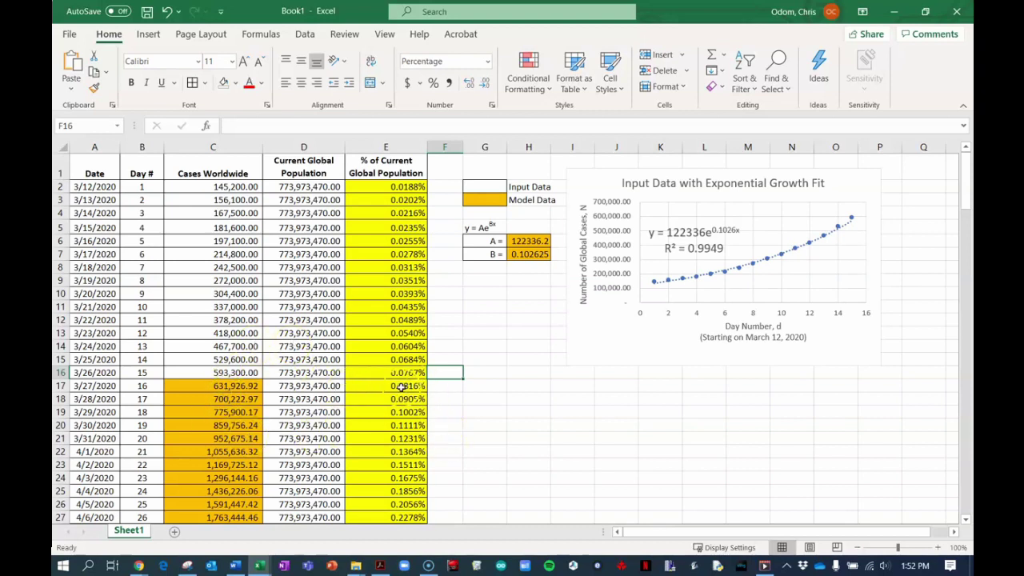
{"action": "left_click", "coordinate": [501, 305]}
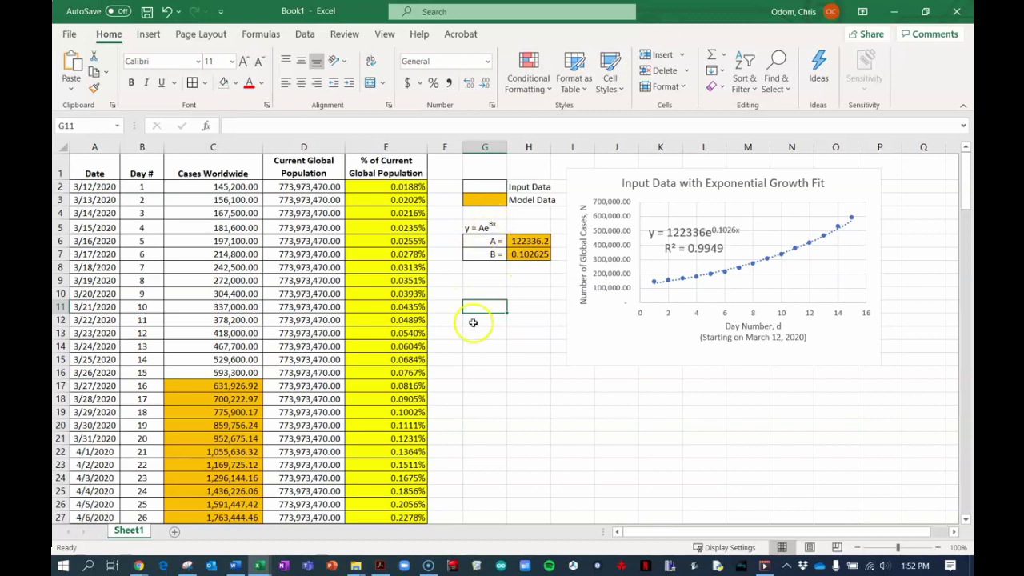
Move Book1 off the screen, place Book2 over the dashboard, and narrow its window to expose the chart points from March 12 onward.
{"action": "left_click_drag", "start_coordinate": [679, 11], "coordinate": [1023, 11]}
{"action": "left_click_drag", "start_coordinate": [973, 102], "coordinate": [1023, 102]}
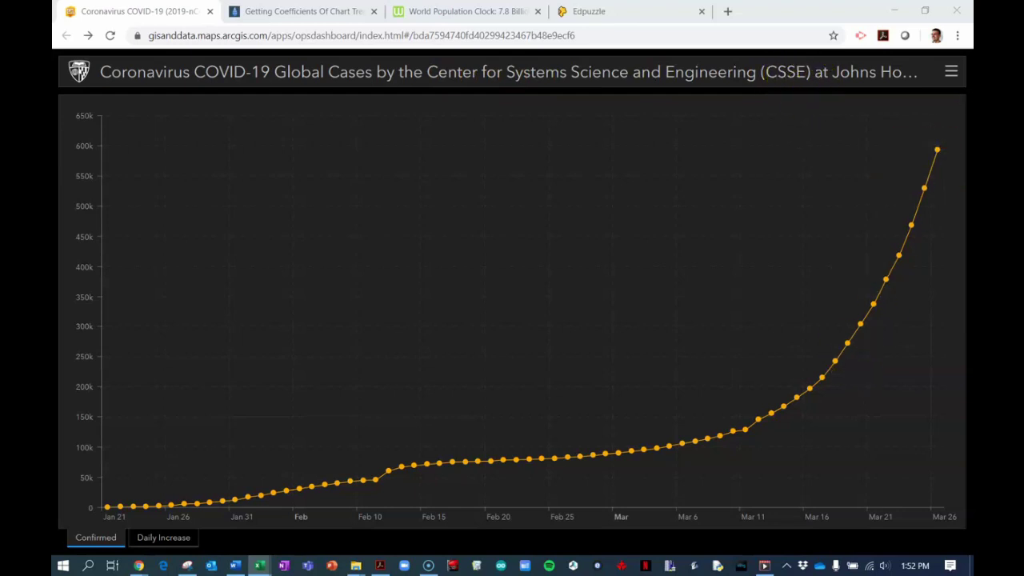
{"action": "left_click_drag", "start_coordinate": [973, 100], "coordinate": [504, 109]}
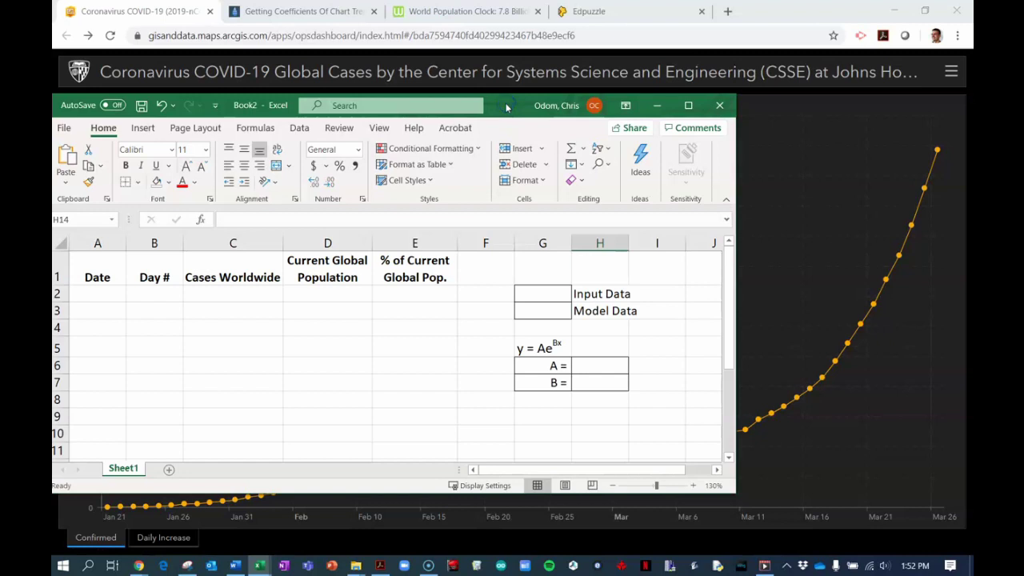
{"action": "left_click_drag", "start_coordinate": [506, 107], "coordinate": [526, 95]}
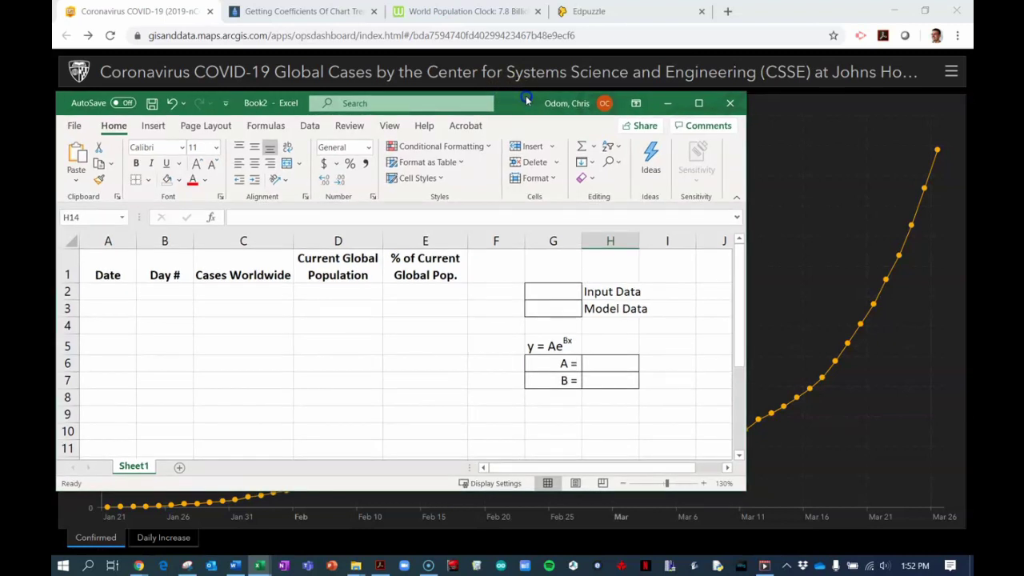
{"action": "mouse_move", "coordinate": [940, 156]}
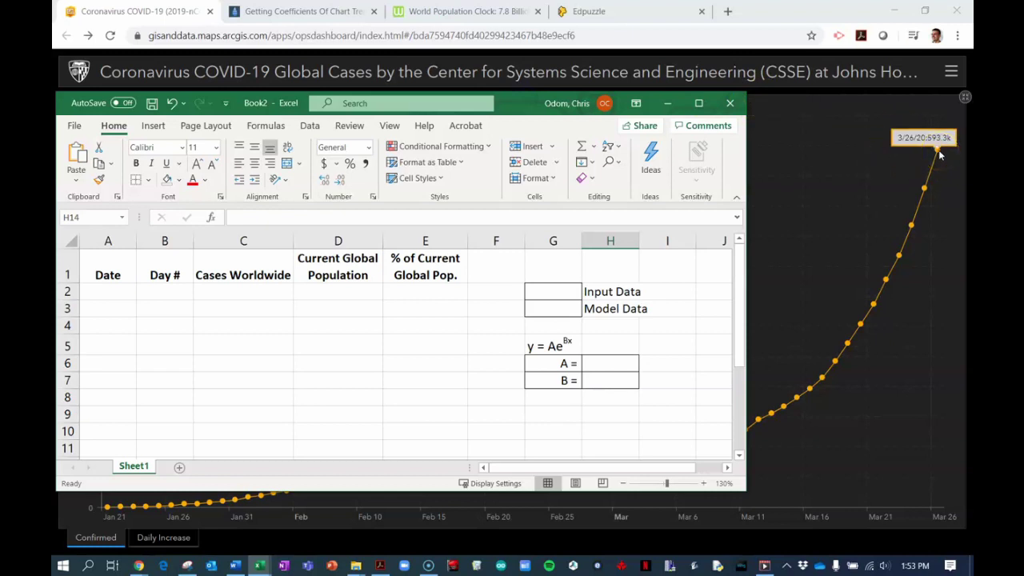
{"action": "mouse_move", "coordinate": [756, 427]}
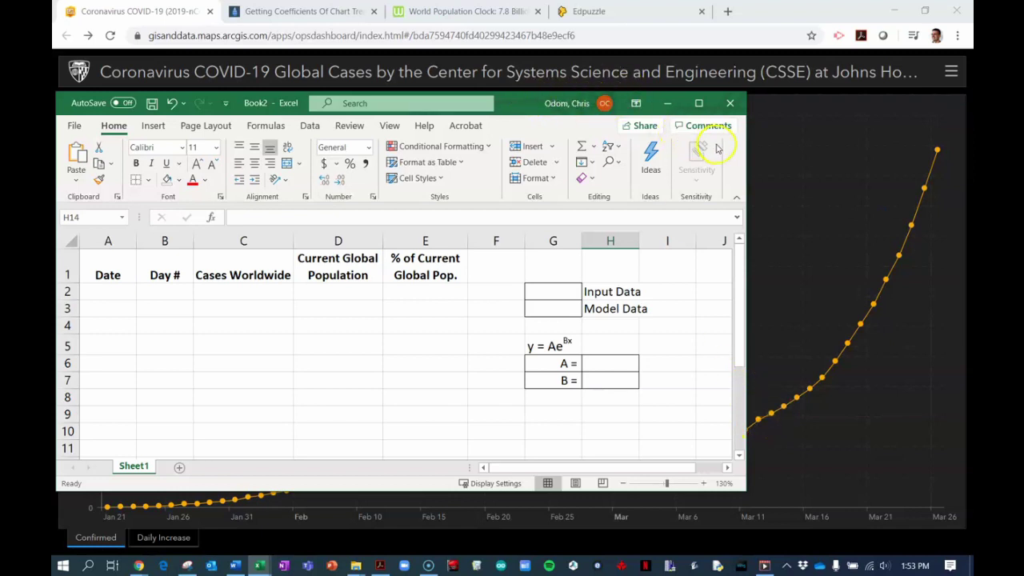
{"action": "left_click_drag", "start_coordinate": [746, 138], "coordinate": [660, 144]}
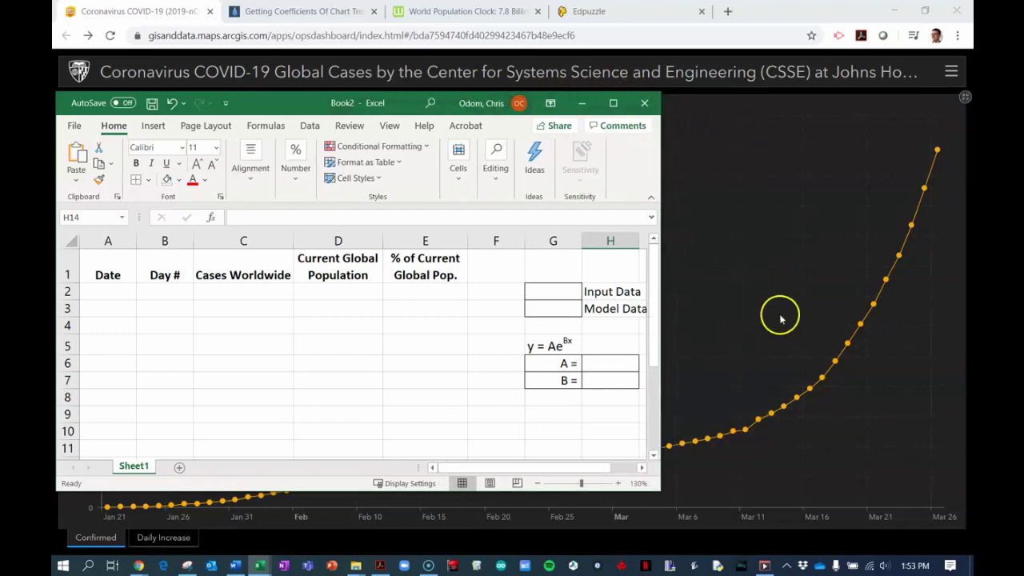
Read the March 12 point on the chart and enter 3-12-20 as the first date in A2.
{"action": "mouse_move", "coordinate": [759, 424]}
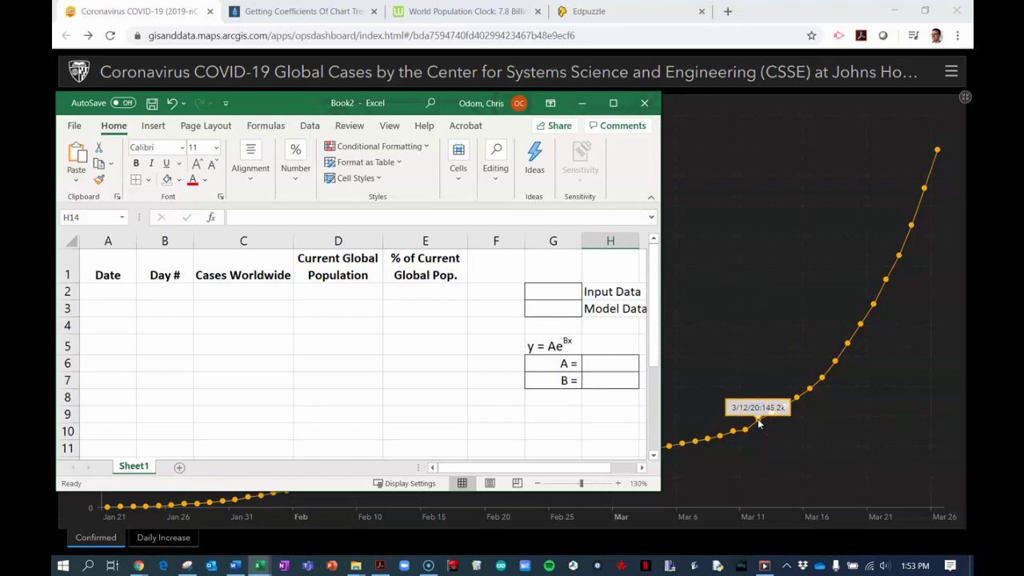
{"action": "left_click", "coordinate": [98, 289]}
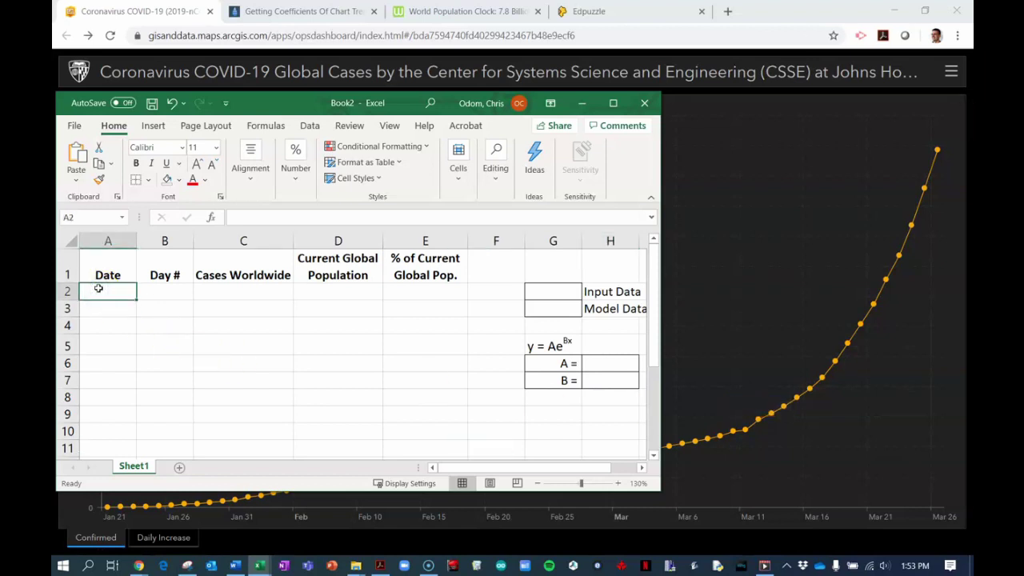
{"action": "type", "text": "3-12-20"}
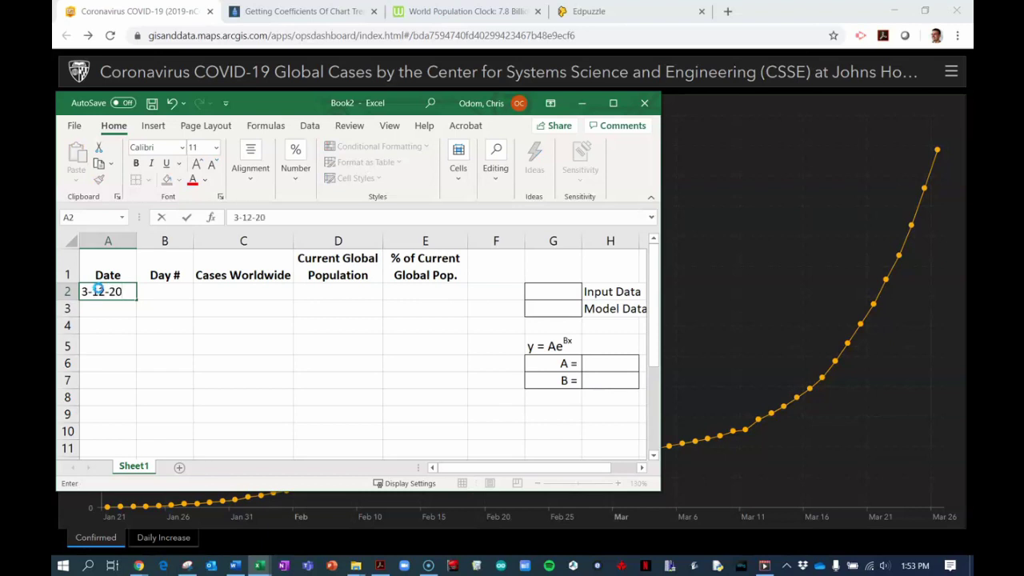
{"action": "key", "text": "Tab"}
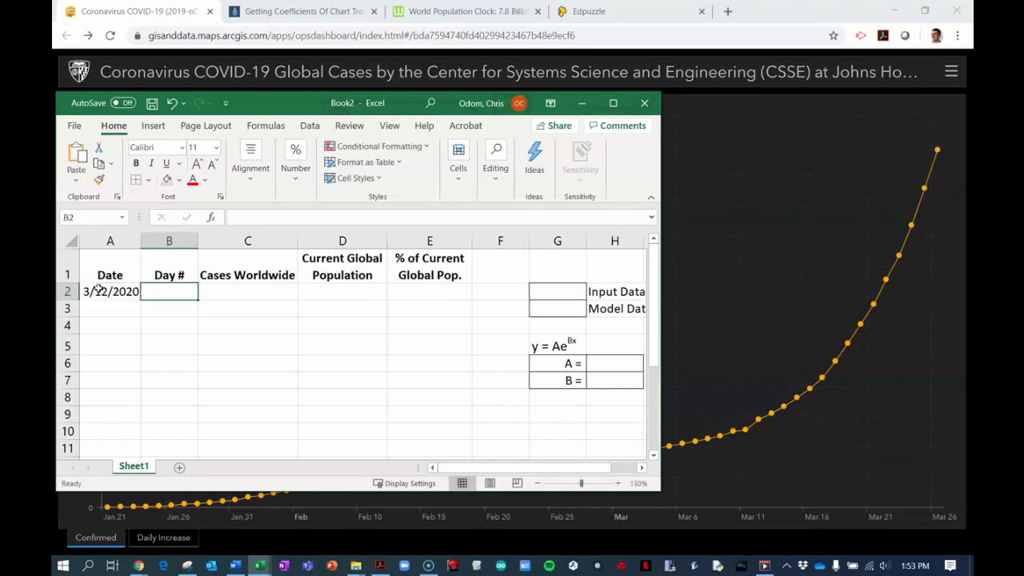
Enter the March 12 case count 145200 in B2 and move it to the Cases Worldwide cell C2.
{"action": "type", "text": "14"}
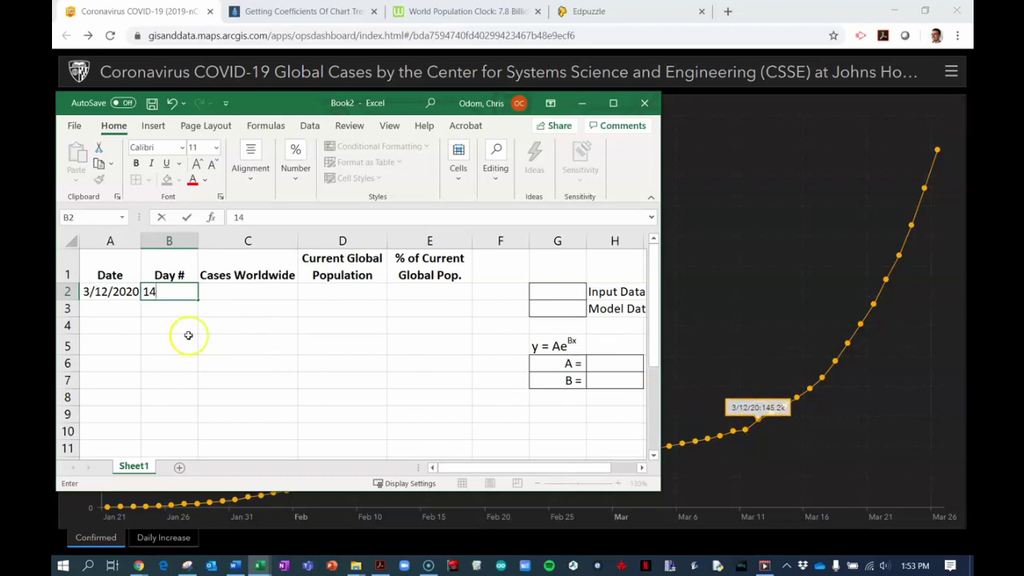
{"action": "left_click", "coordinate": [166, 296]}
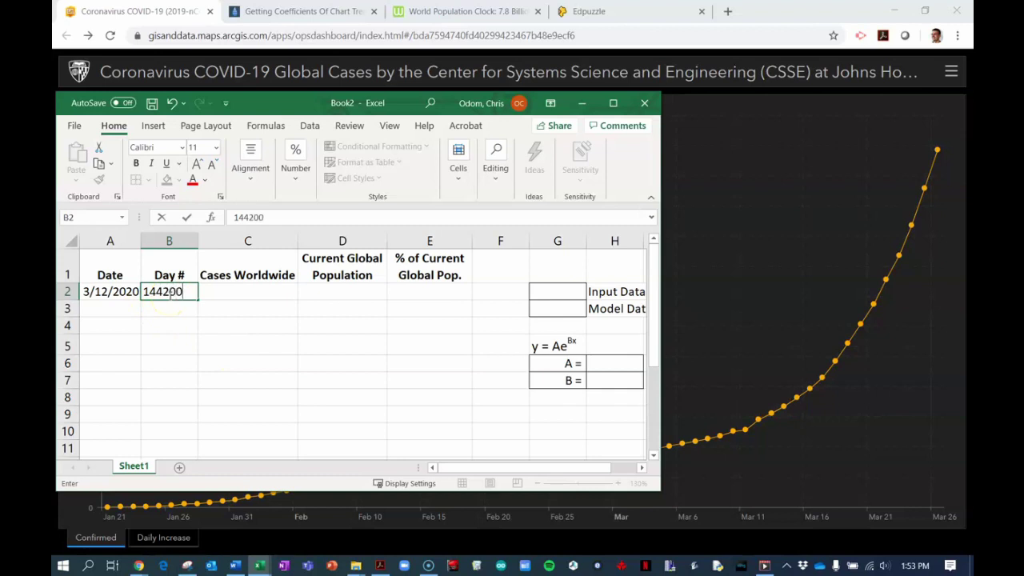
{"action": "left_click", "coordinate": [155, 292]}
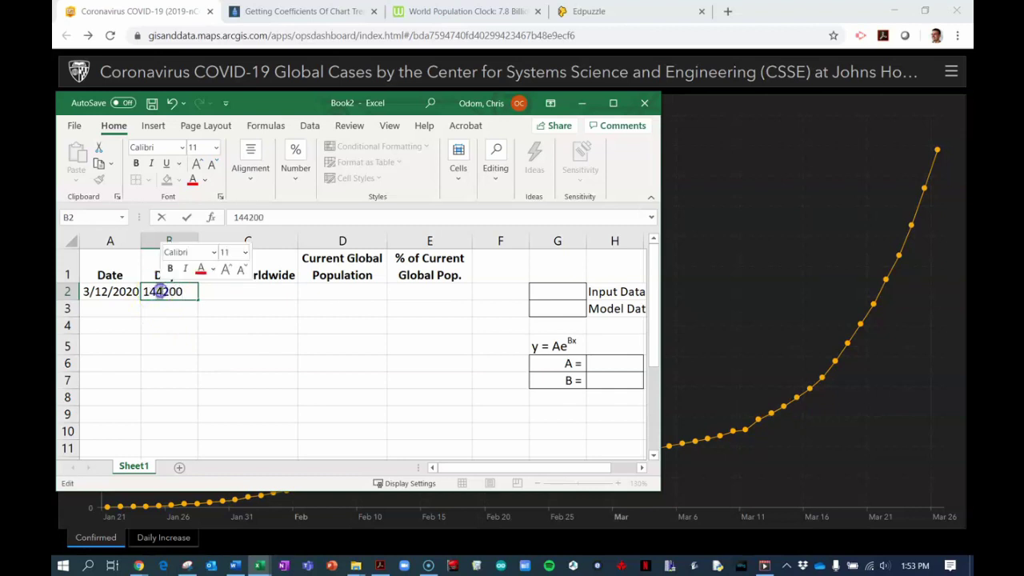
{"action": "key", "text": "Delete"}
{"action": "type", "text": "5"}
{"action": "left_click", "coordinate": [234, 292]}
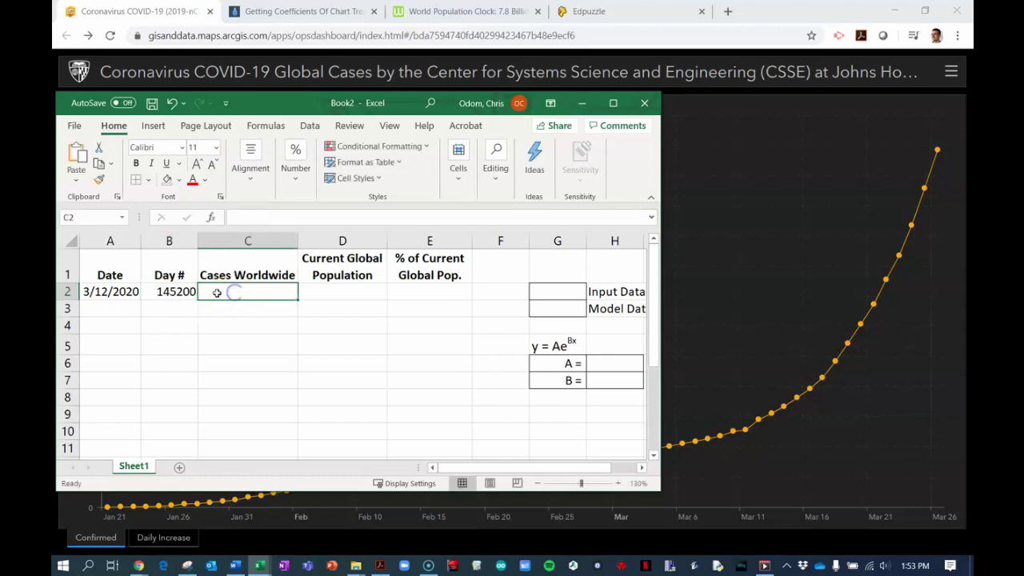
{"action": "left_click", "coordinate": [183, 294]}
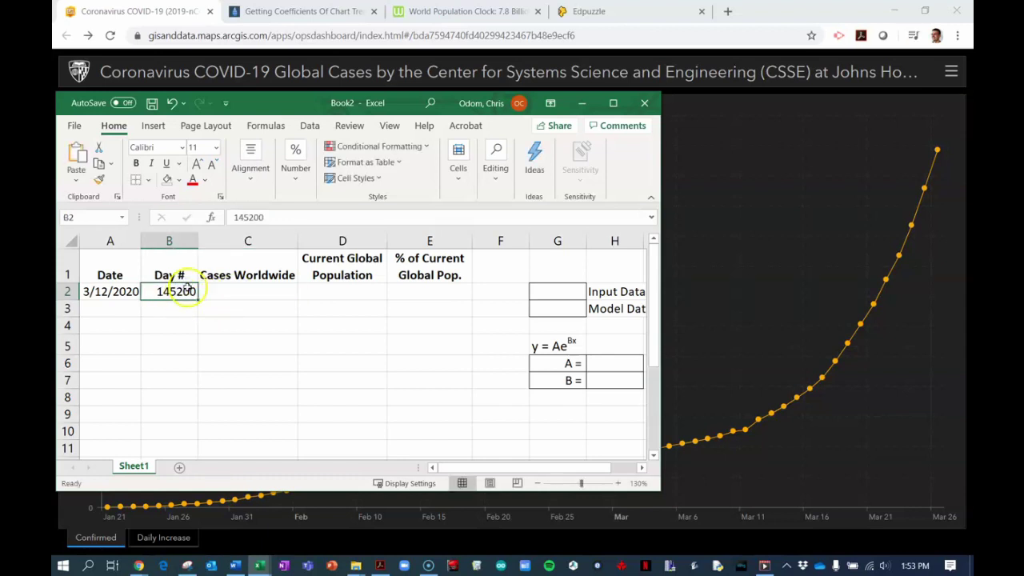
{"action": "left_click_drag", "start_coordinate": [184, 283], "coordinate": [240, 292]}
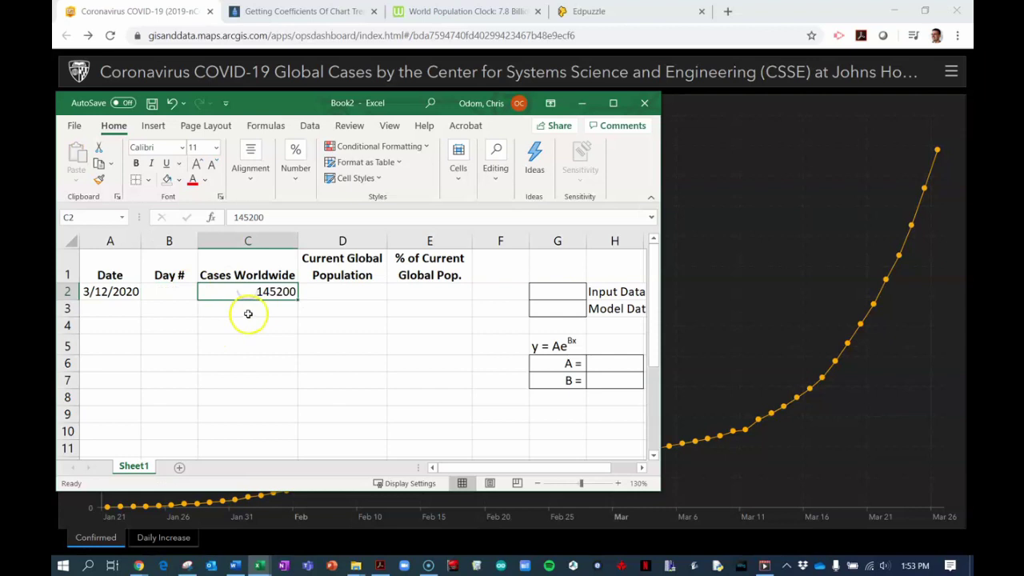
Enter 1 as the first day number in B2 and fill the dates in column A down through 3/18/2020 in A8.
{"action": "left_click", "coordinate": [166, 287]}
{"action": "type", "text": "1"}
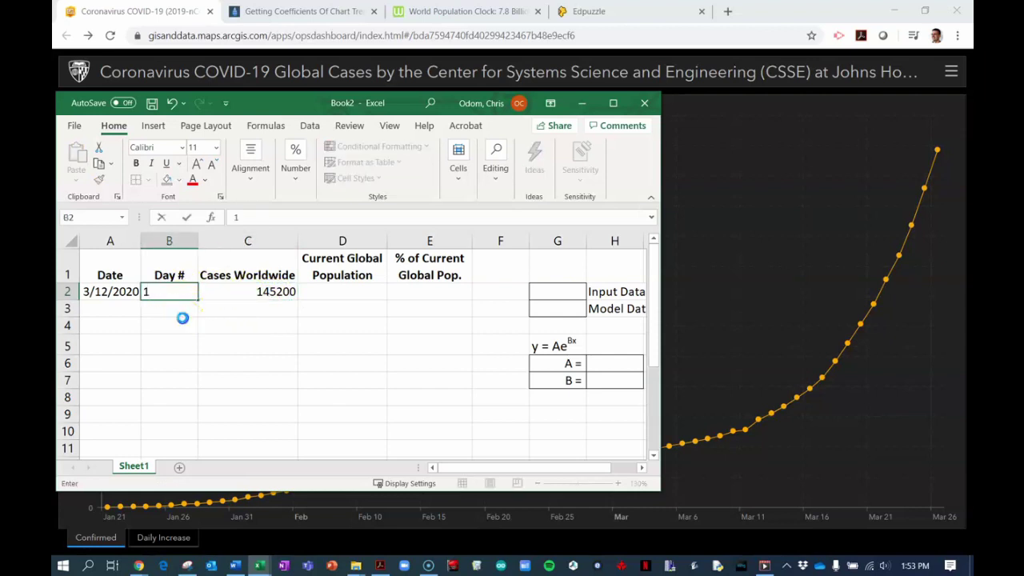
{"action": "left_click", "coordinate": [190, 324]}
{"action": "left_click", "coordinate": [177, 295]}
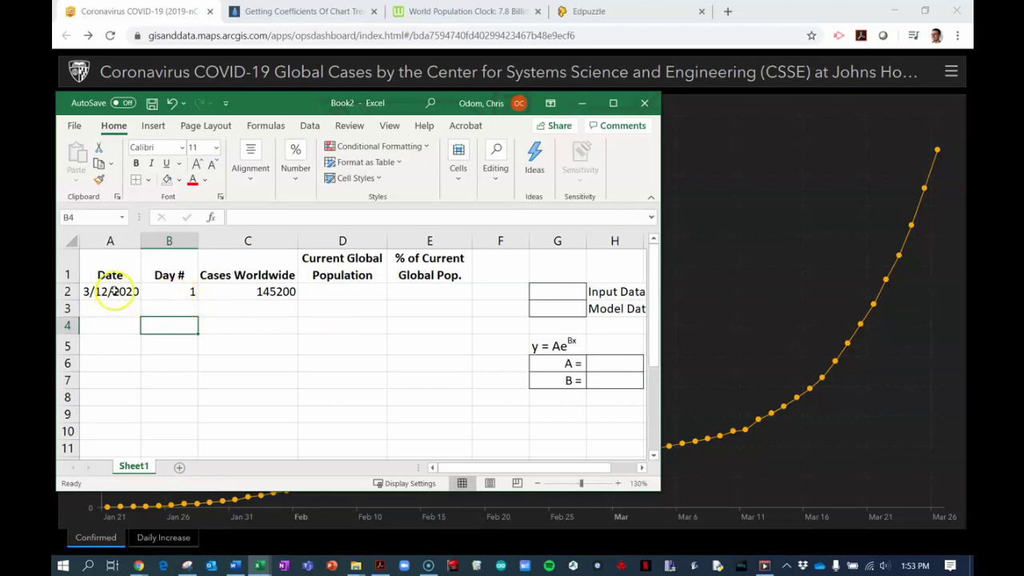
{"action": "left_click", "coordinate": [138, 293]}
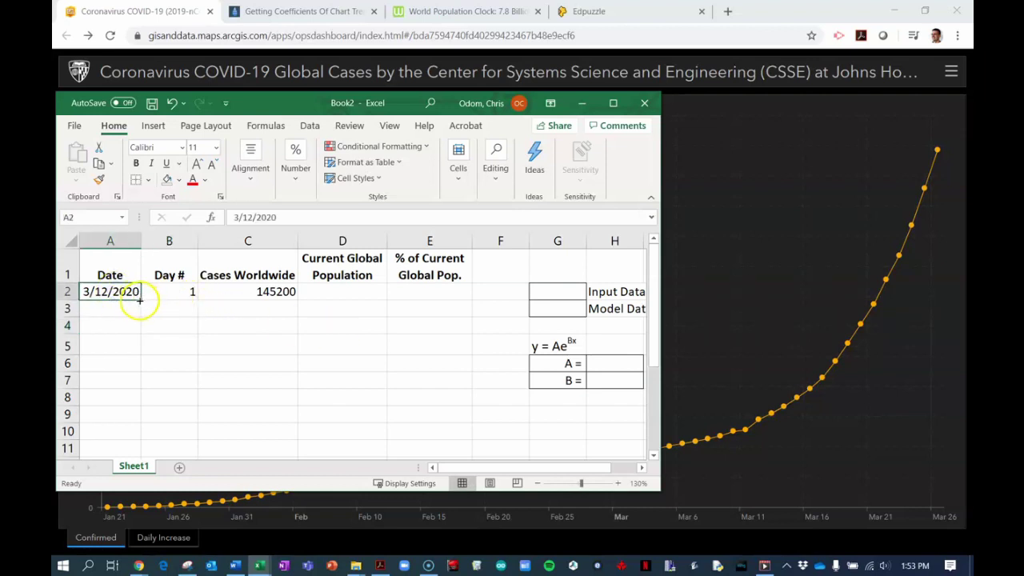
{"action": "left_click_drag", "start_coordinate": [140, 299], "coordinate": [180, 404]}
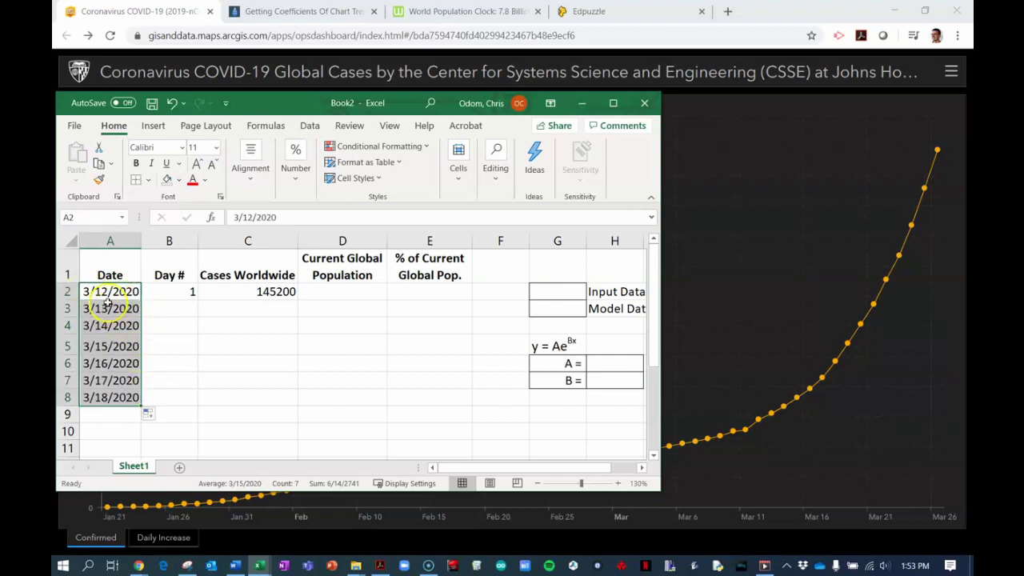
Enter the formula =B2+1 in B3 and fill it down the Day # column to B8.
{"action": "left_click", "coordinate": [170, 309]}
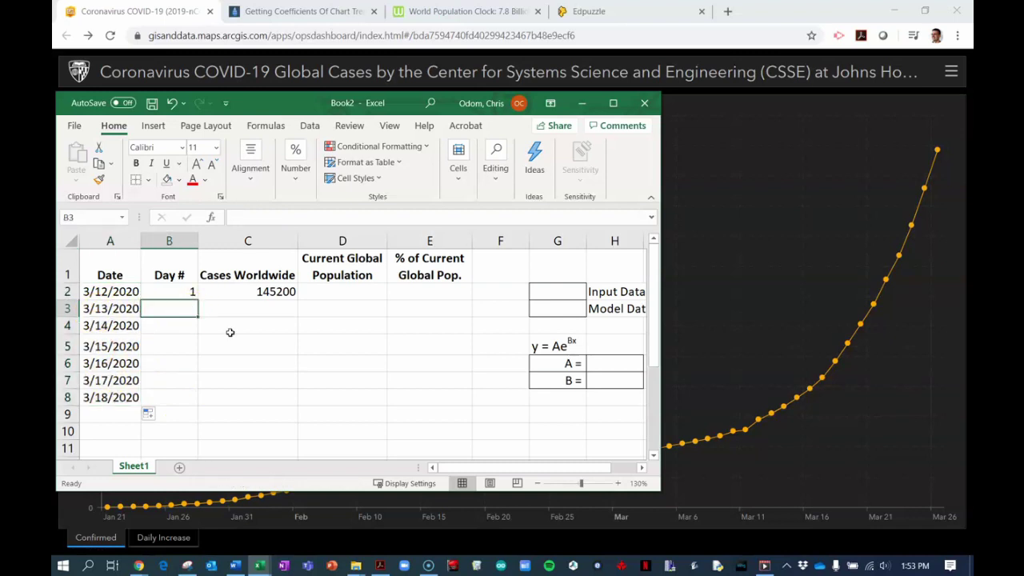
{"action": "type", "text": "="}
{"action": "key", "text": "Up"}
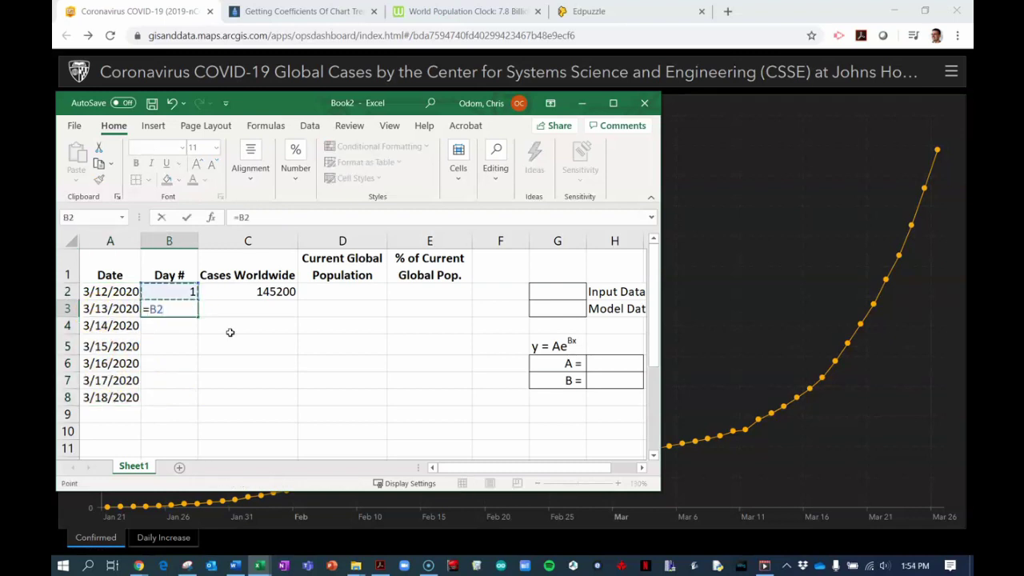
{"action": "type", "text": "+1"}
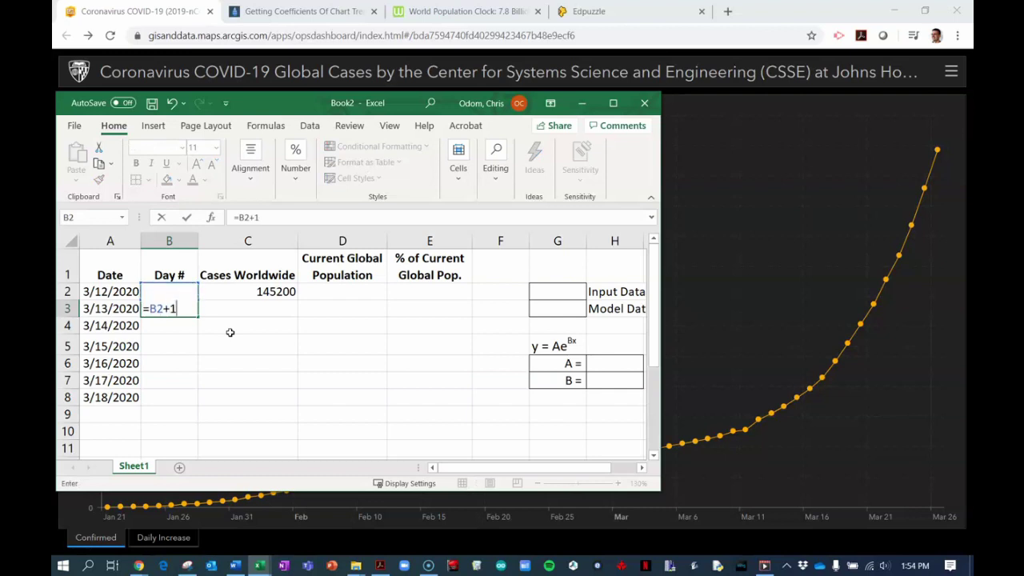
{"action": "key", "text": "Return"}
{"action": "left_click", "coordinate": [184, 309]}
{"action": "left_click_drag", "start_coordinate": [195, 315], "coordinate": [197, 404]}
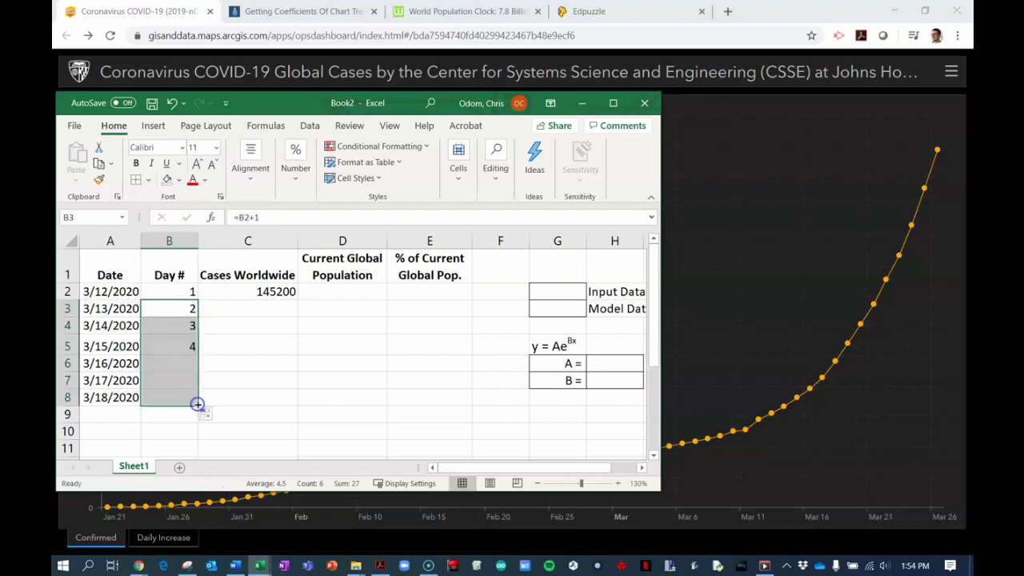
Read the next points on the dashboard chart and enter 156100 for March 13 in C3 and 167500 for March 14 in C4.
{"action": "left_click", "coordinate": [258, 309]}
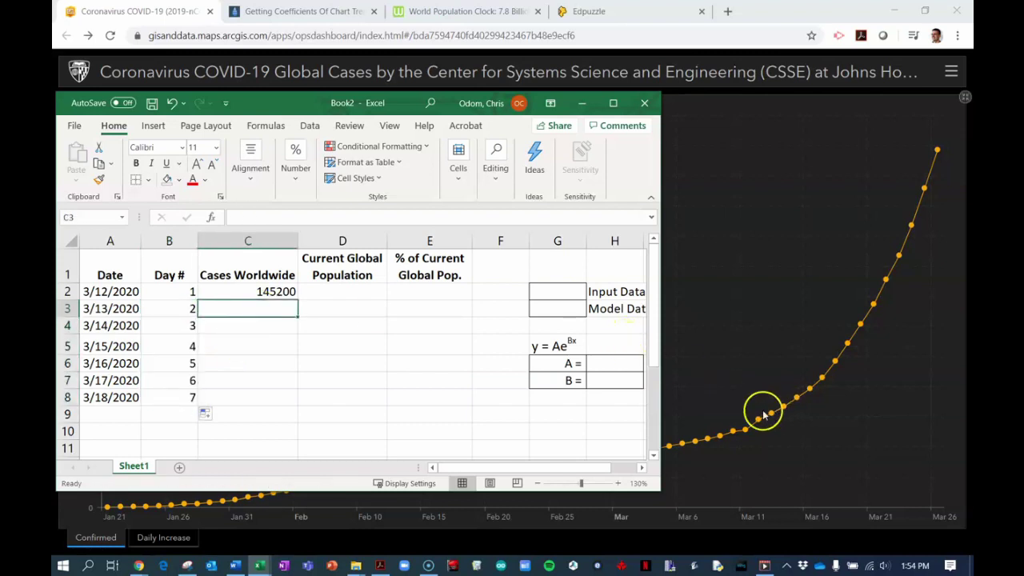
{"action": "mouse_move", "coordinate": [773, 413]}
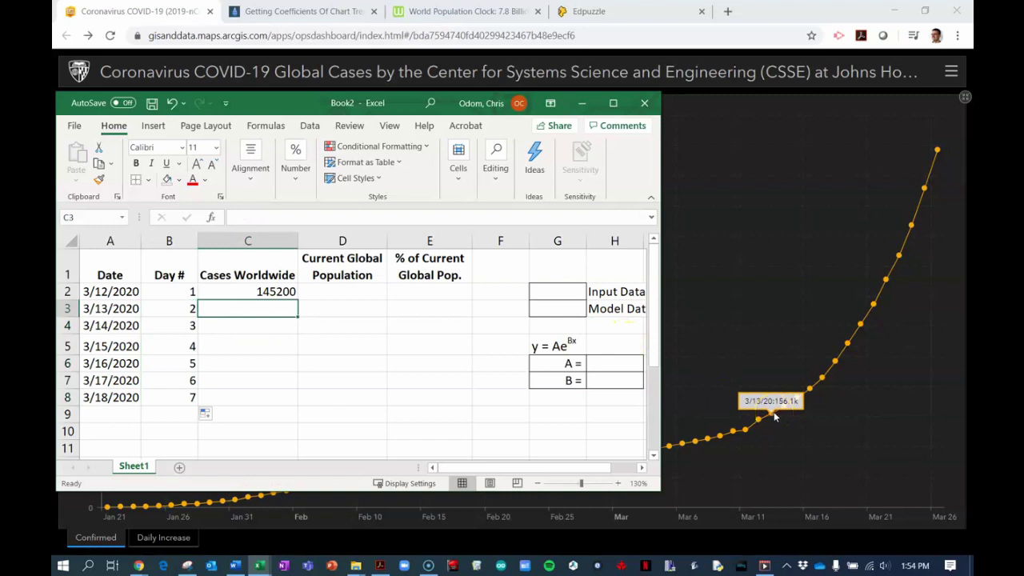
{"action": "type", "text": "156100"}
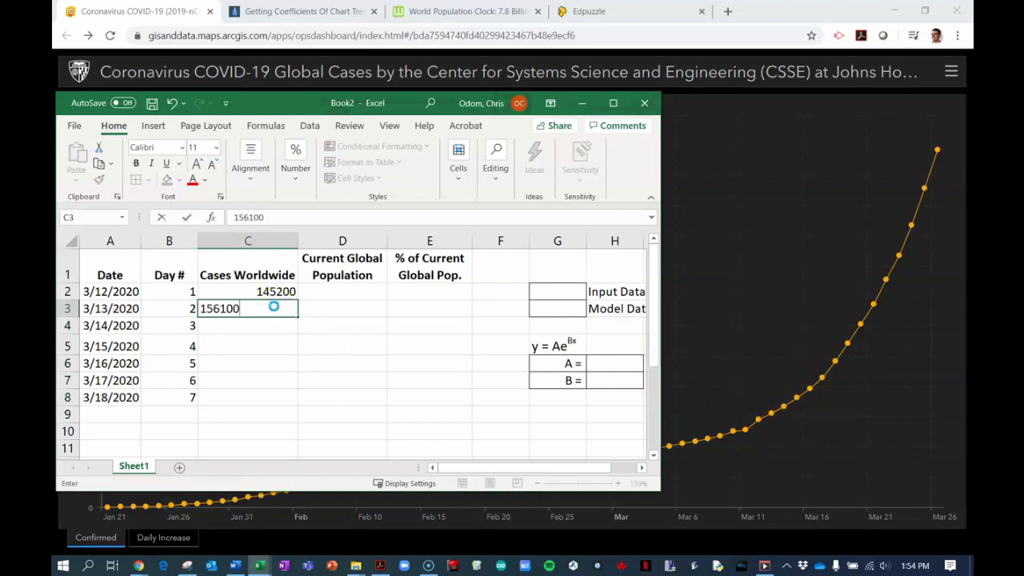
{"action": "key", "text": "Return"}
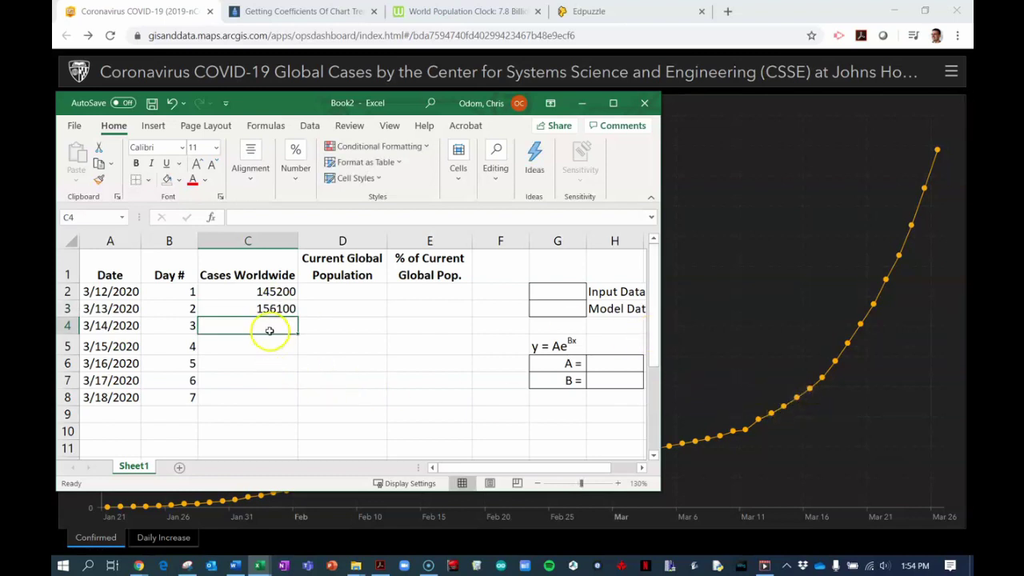
{"action": "type", "text": "167500"}
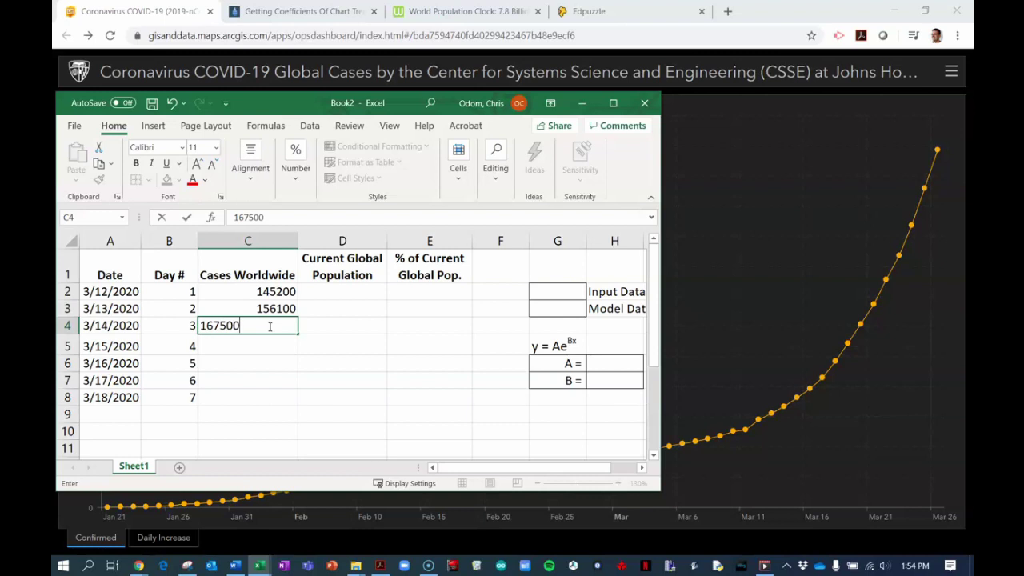
{"action": "key", "text": "Return"}
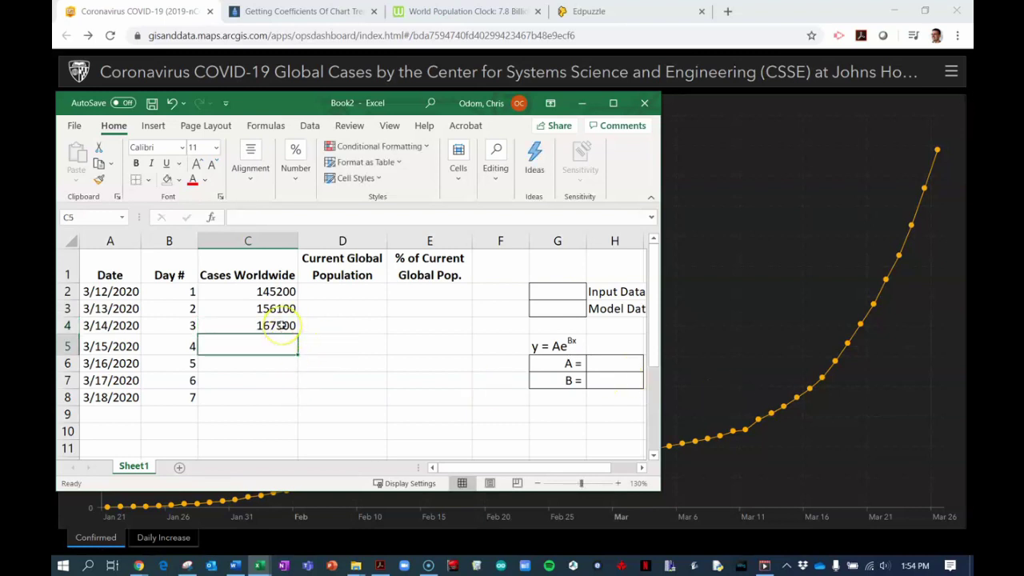
{"action": "mouse_move", "coordinate": [806, 385]}
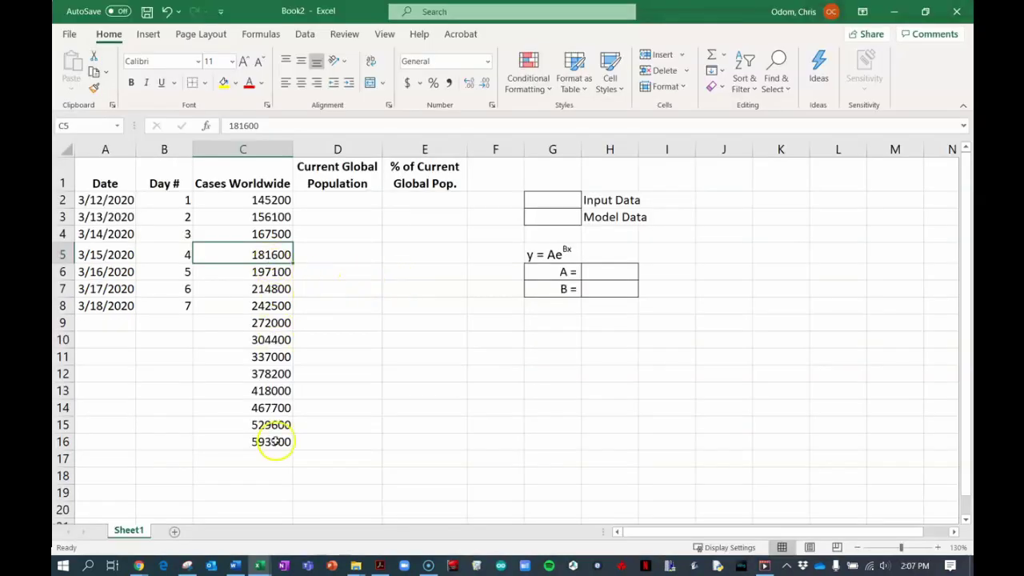
Extend the dates and day numbers from row 8 down to row 16.
{"action": "left_click", "coordinate": [95, 305]}
{"action": "left_click_drag", "start_coordinate": [95, 306], "coordinate": [197, 452]}
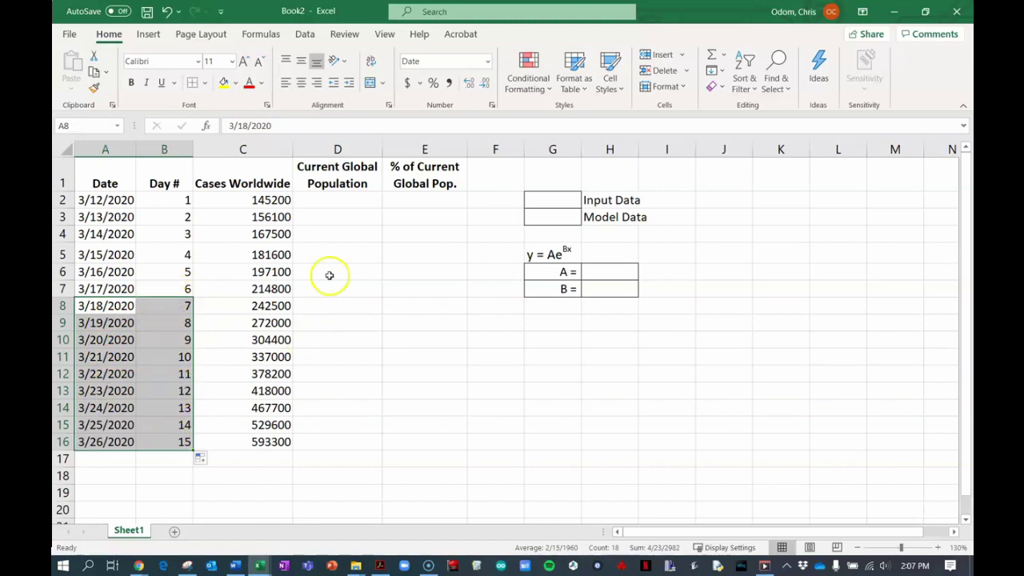
Bring up the Worldometers world population page and place a smaller Book2 window beside it so the current population stays readable.
{"action": "left_click", "coordinate": [338, 199]}
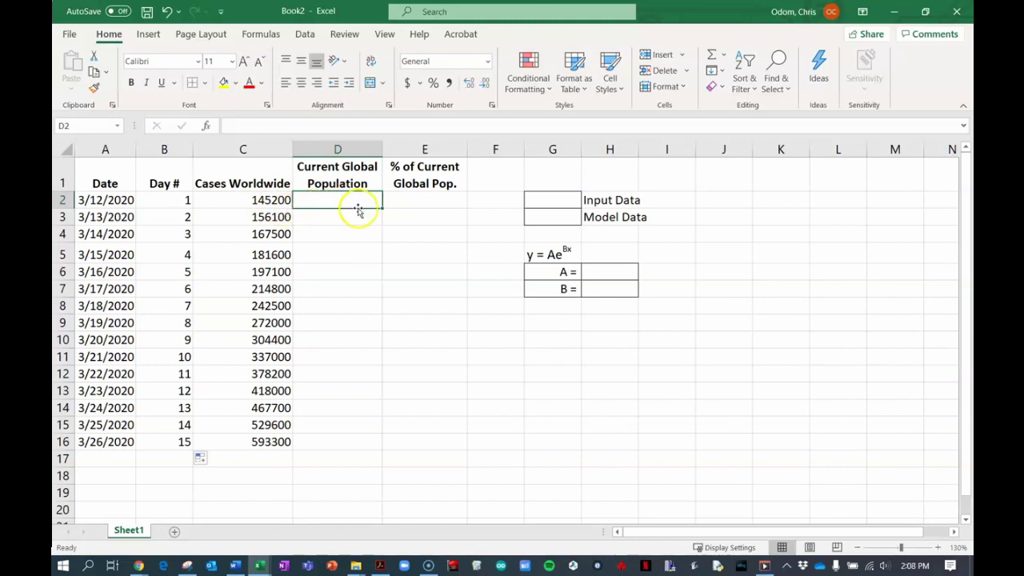
{"action": "key", "text": "alt+p"}
{"action": "key", "text": "alt+Tab"}
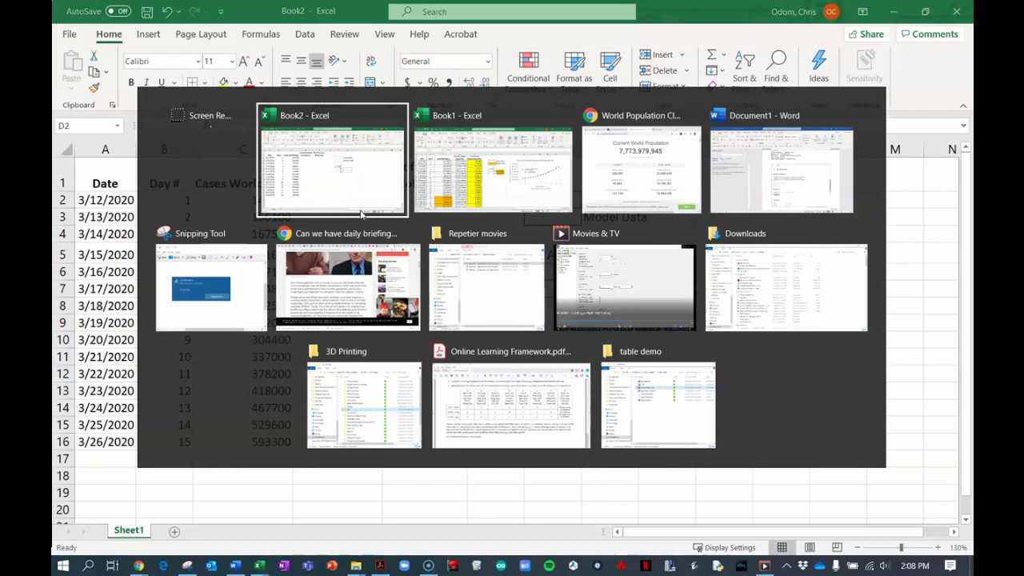
{"action": "double_click", "coordinate": [726, 20]}
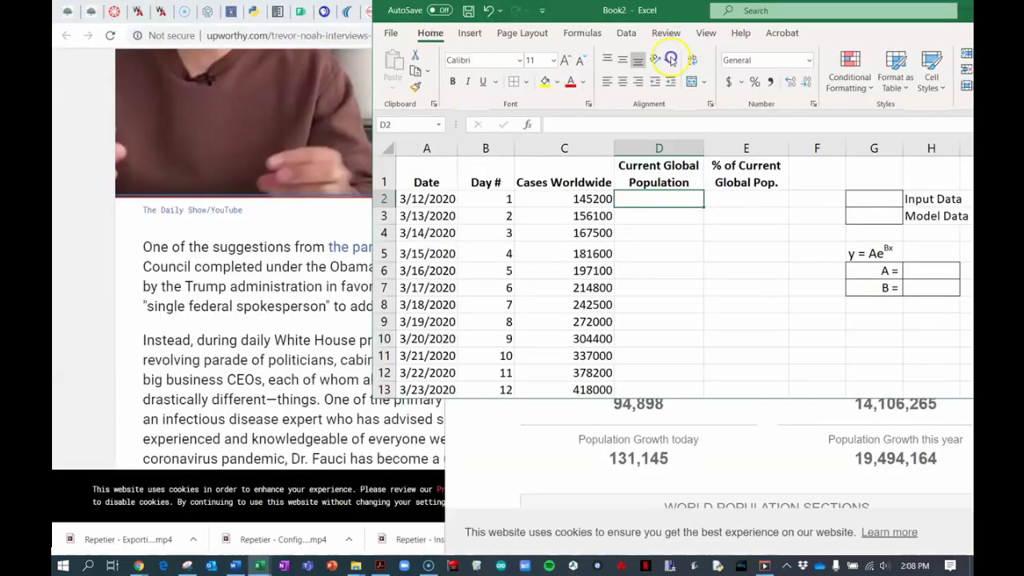
{"action": "left_click_drag", "start_coordinate": [637, 80], "coordinate": [521, 90]}
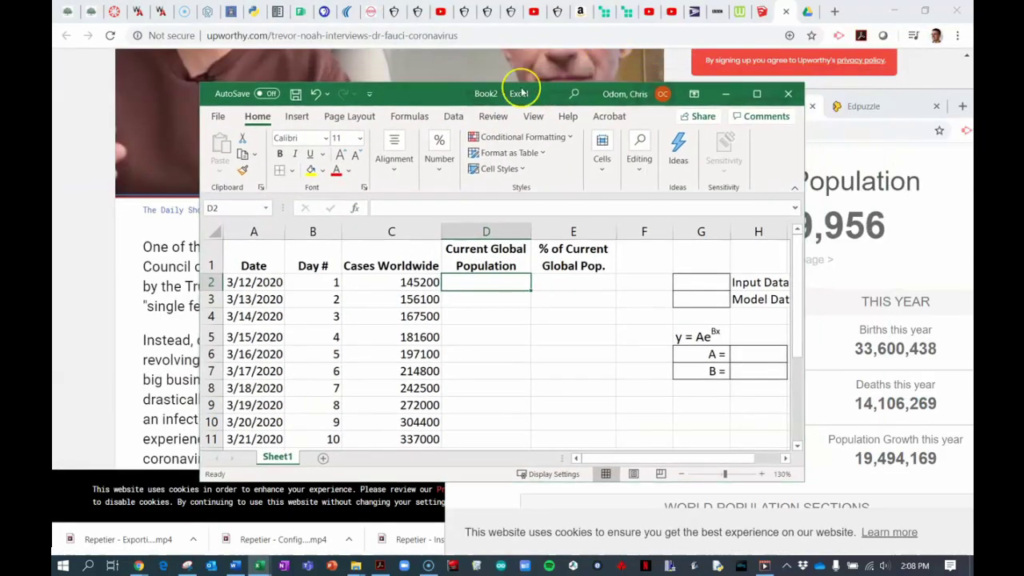
{"action": "key", "text": "alt+Tab"}
{"action": "key", "text": "Tab"}
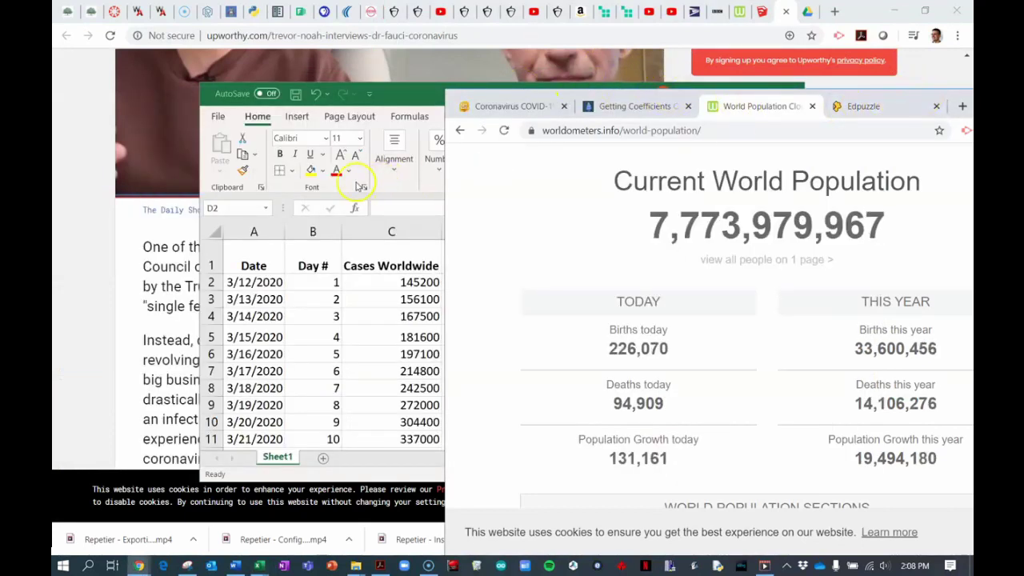
{"action": "left_click", "coordinate": [404, 93]}
{"action": "left_click_drag", "start_coordinate": [520, 95], "coordinate": [356, 86]}
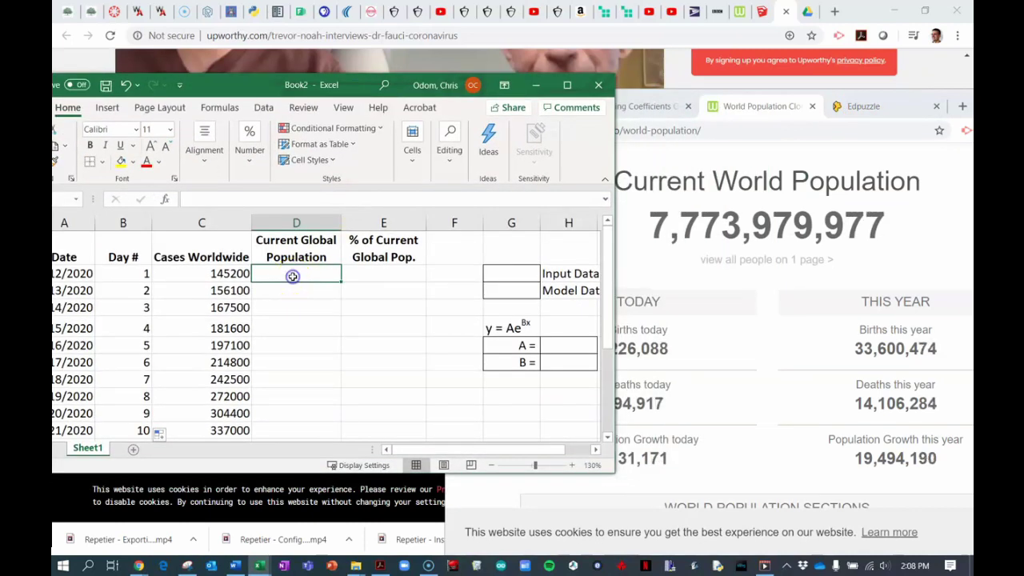
{"action": "type", "text": "77"}
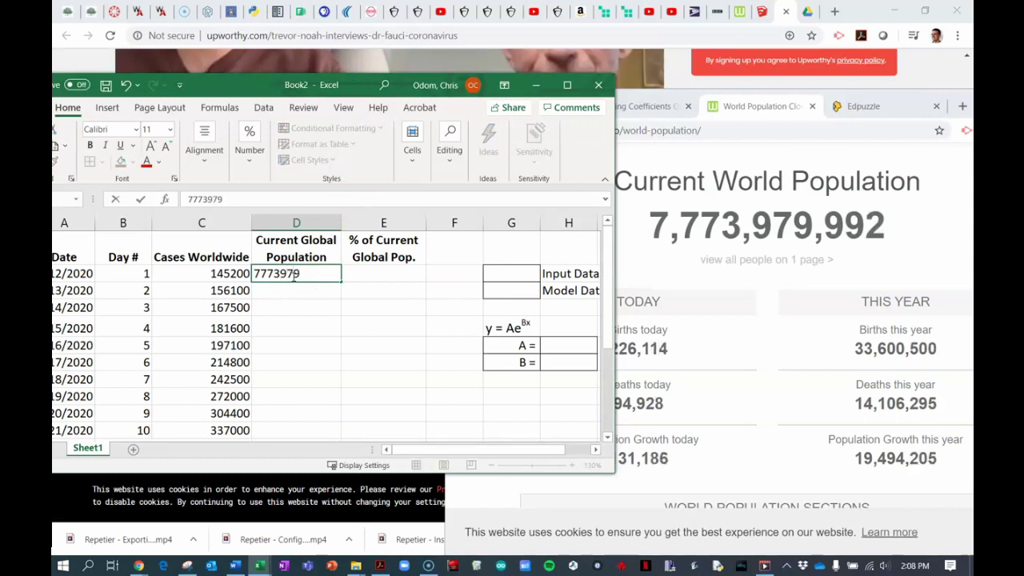
{"action": "type", "text": "7398"}
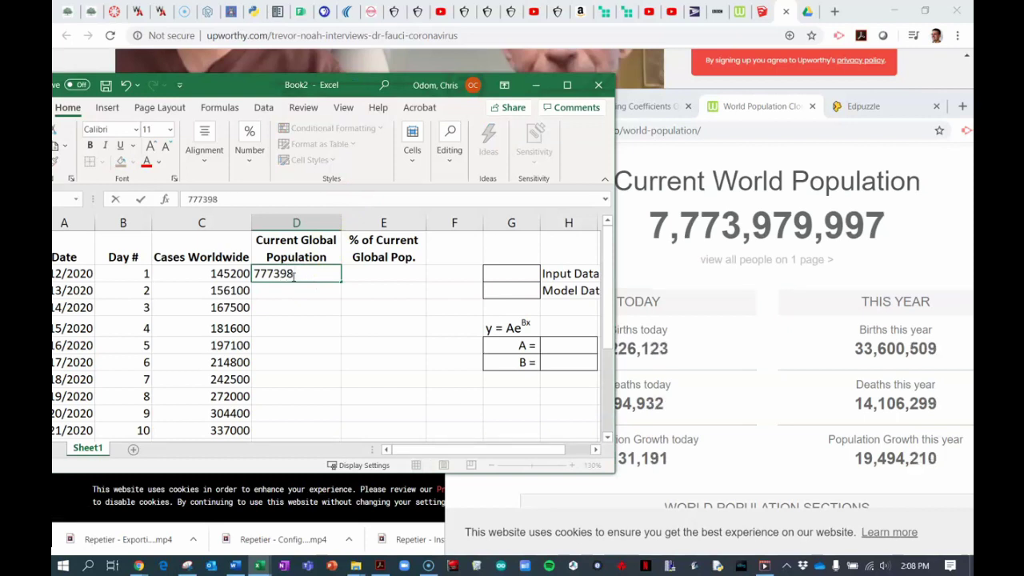
{"action": "type", "text": "0000"}
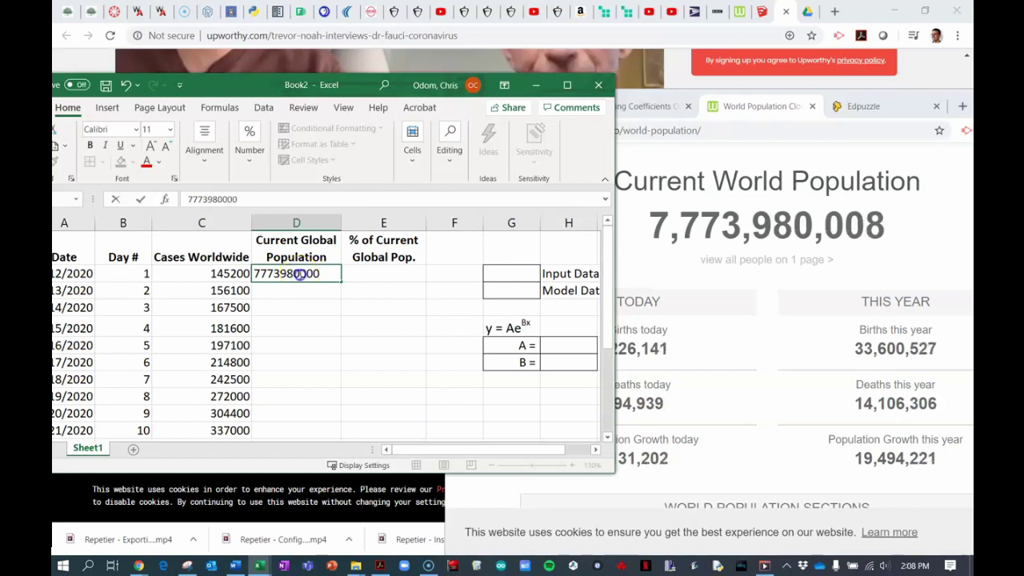
{"action": "key", "text": "Return"}
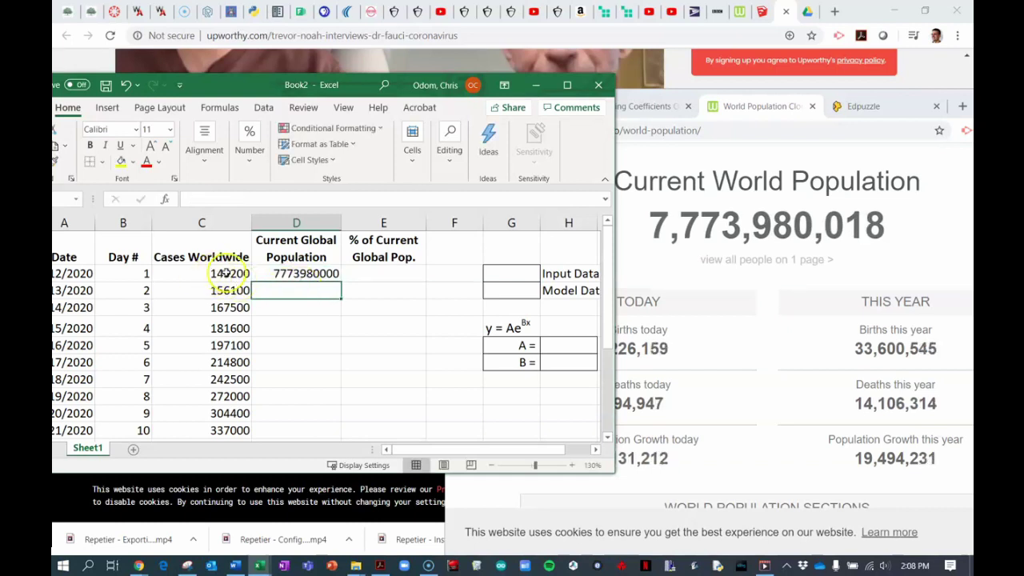
Maximize the Book2 window and fill the population value from D2 down to D16.
{"action": "left_click", "coordinate": [297, 274]}
{"action": "scroll", "coordinate": [344, 276], "scroll_direction": "down", "scroll_amount": 1}
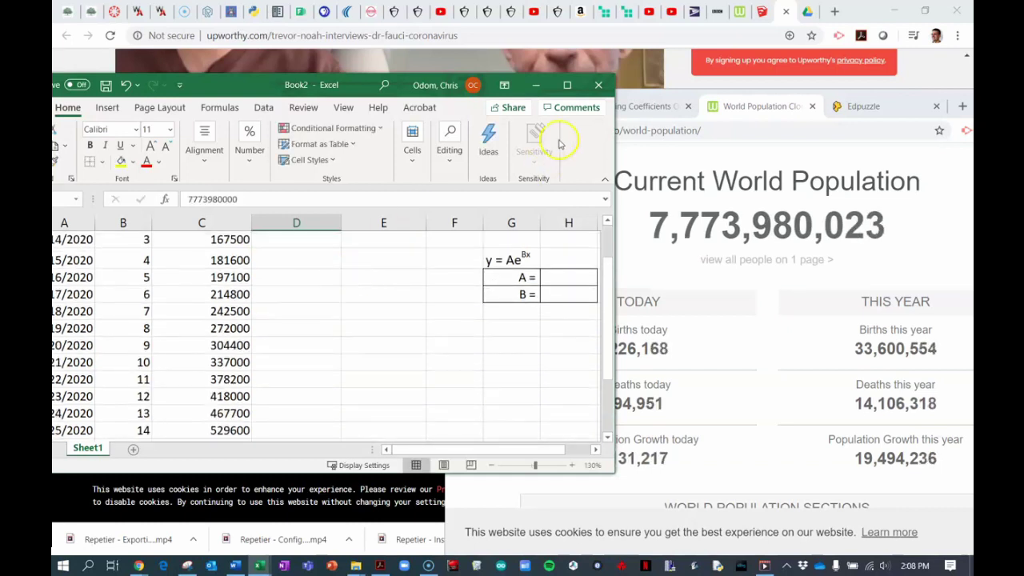
{"action": "left_click", "coordinate": [567, 84]}
{"action": "scroll", "coordinate": [378, 181], "scroll_direction": "up", "scroll_amount": 1}
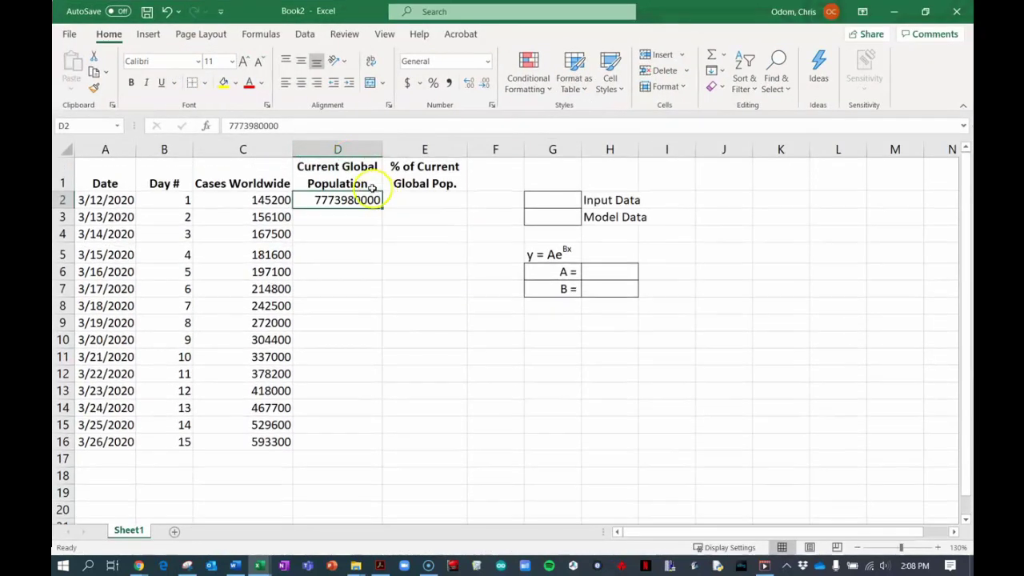
{"action": "left_click_drag", "start_coordinate": [383, 207], "coordinate": [361, 452]}
Apply the comma number style to C2:D16 and widen column D to fit its values.
{"action": "left_click_drag", "start_coordinate": [270, 200], "coordinate": [347, 440]}
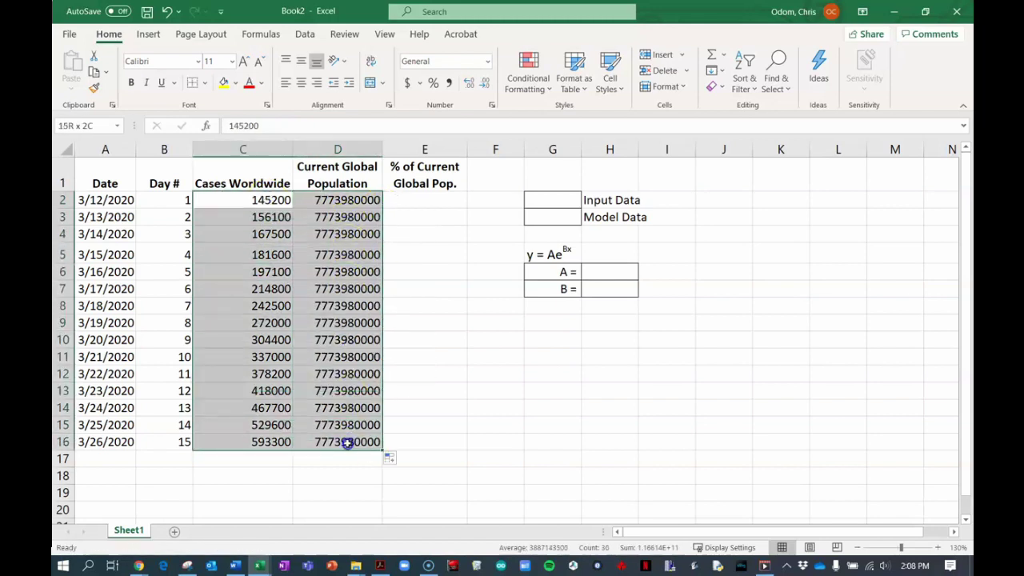
{"action": "left_click", "coordinate": [447, 84]}
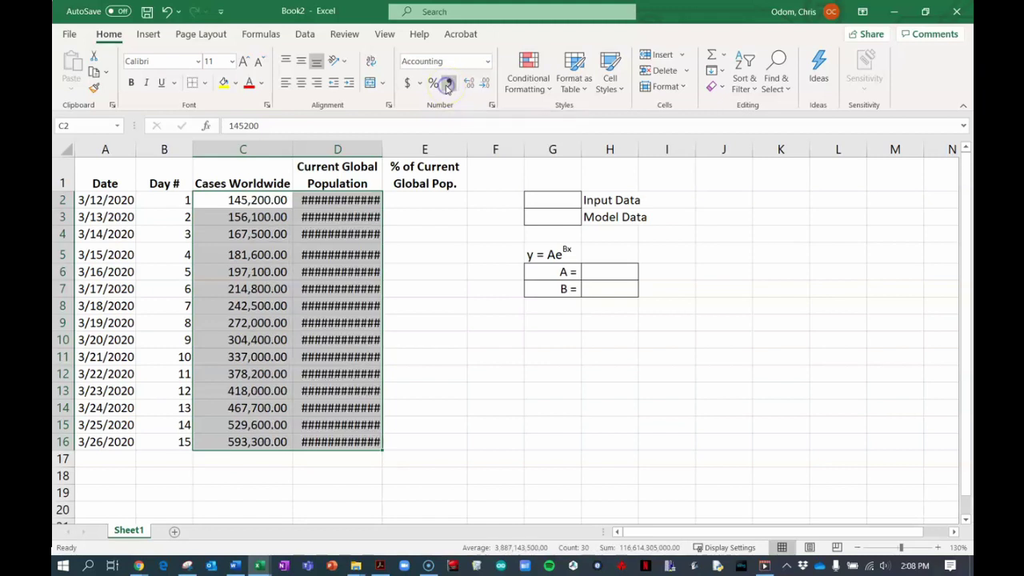
{"action": "left_click_drag", "start_coordinate": [381, 151], "coordinate": [392, 152]}
{"action": "left_click", "coordinate": [372, 197]}
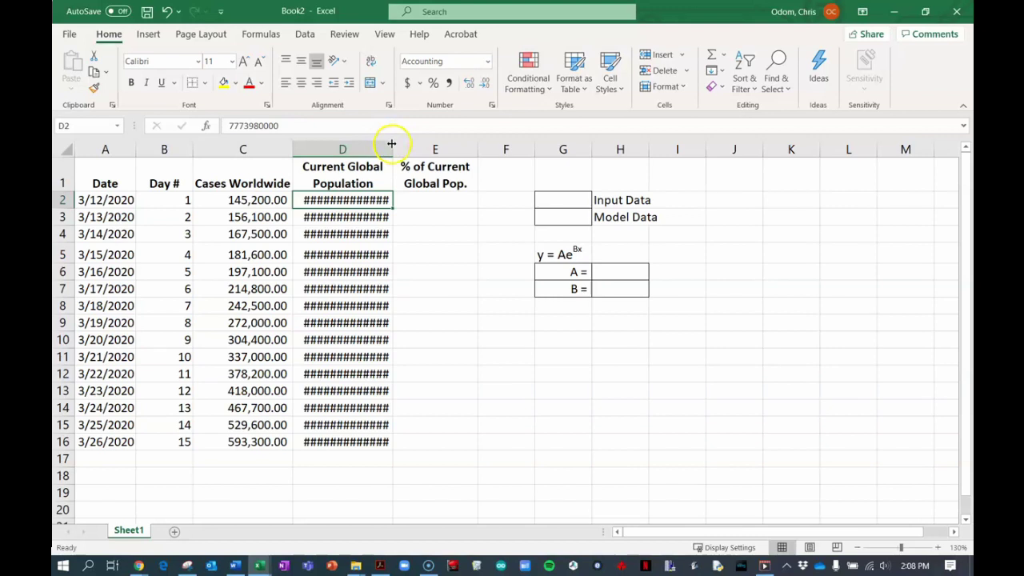
{"action": "double_click", "coordinate": [394, 145]}
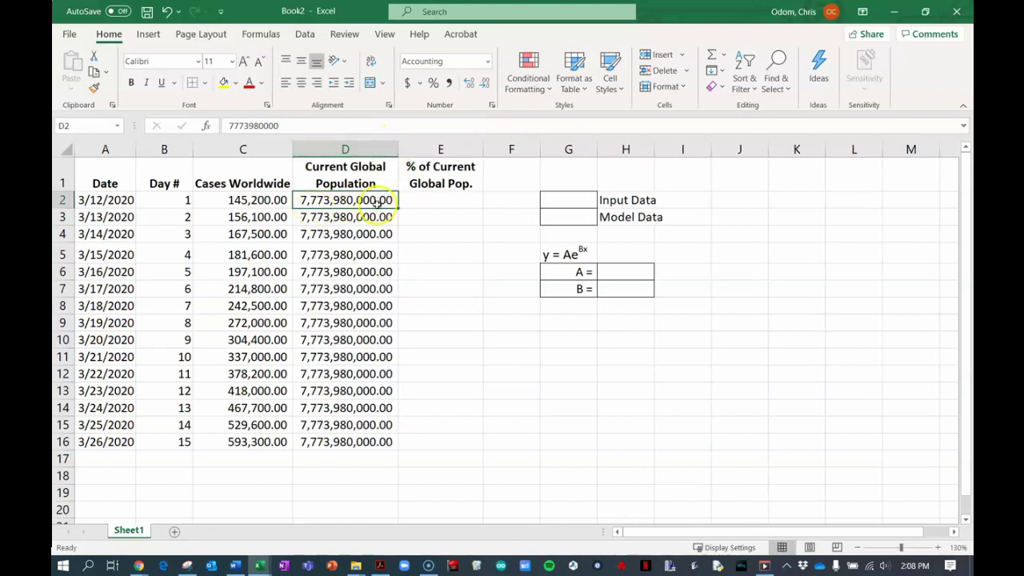
Remove the decimal places from the Current Global Population values in D2:D16.
{"action": "left_click", "coordinate": [486, 85]}
{"action": "left_click", "coordinate": [486, 84]}
{"action": "left_click_drag", "start_coordinate": [349, 200], "coordinate": [345, 442]}
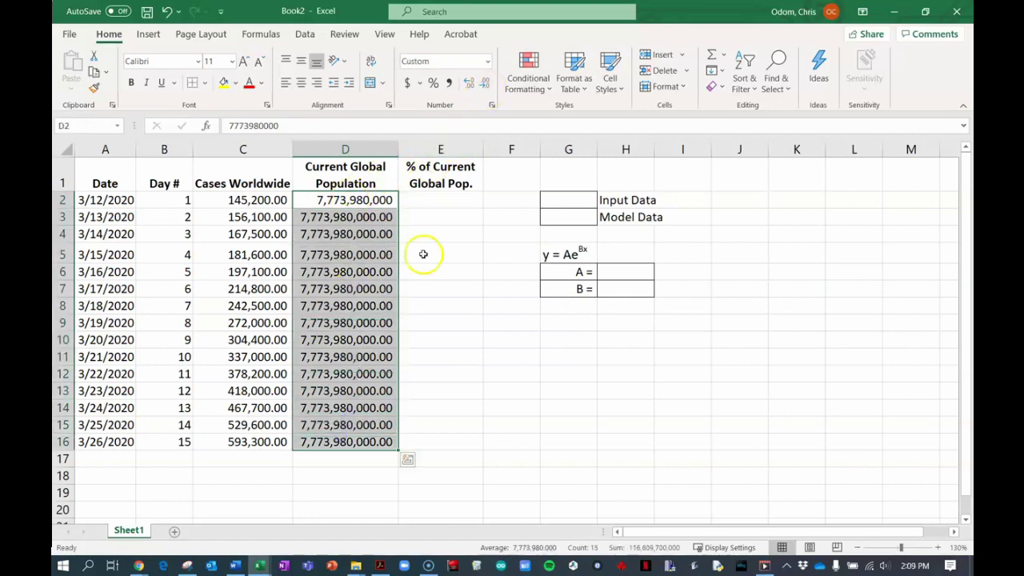
{"action": "left_click", "coordinate": [470, 84]}
{"action": "left_click", "coordinate": [485, 85]}
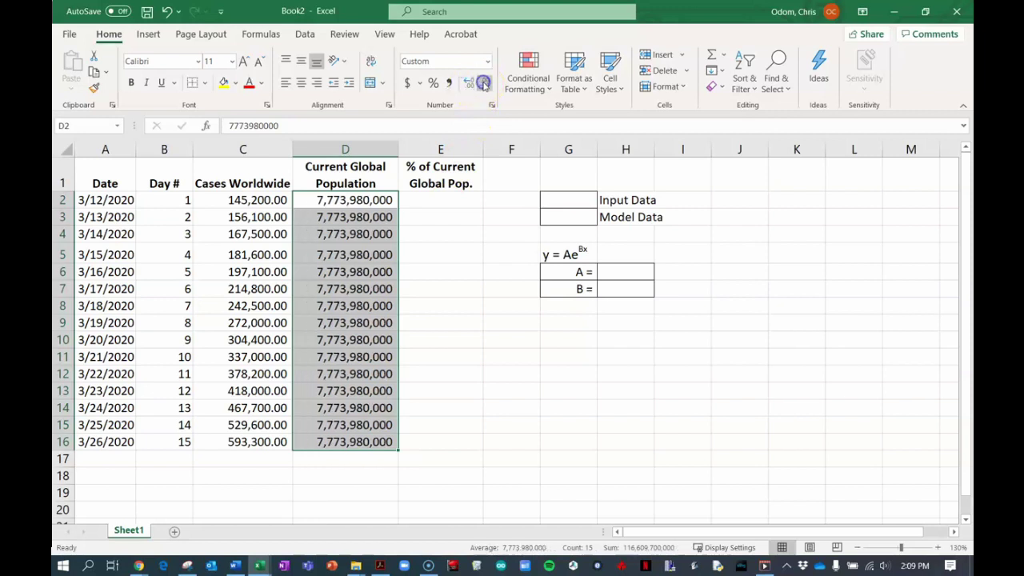
{"action": "left_click", "coordinate": [390, 207]}
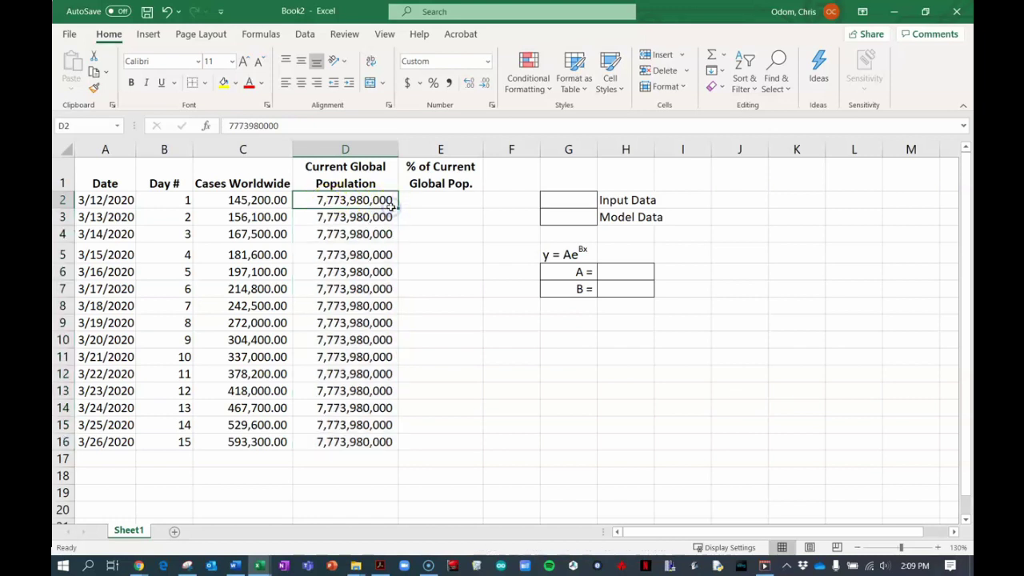
Autofit column D and enter the formula =C2/D2 in the % of Current Global Pop. cell E2.
{"action": "double_click", "coordinate": [398, 150]}
{"action": "left_click", "coordinate": [408, 198]}
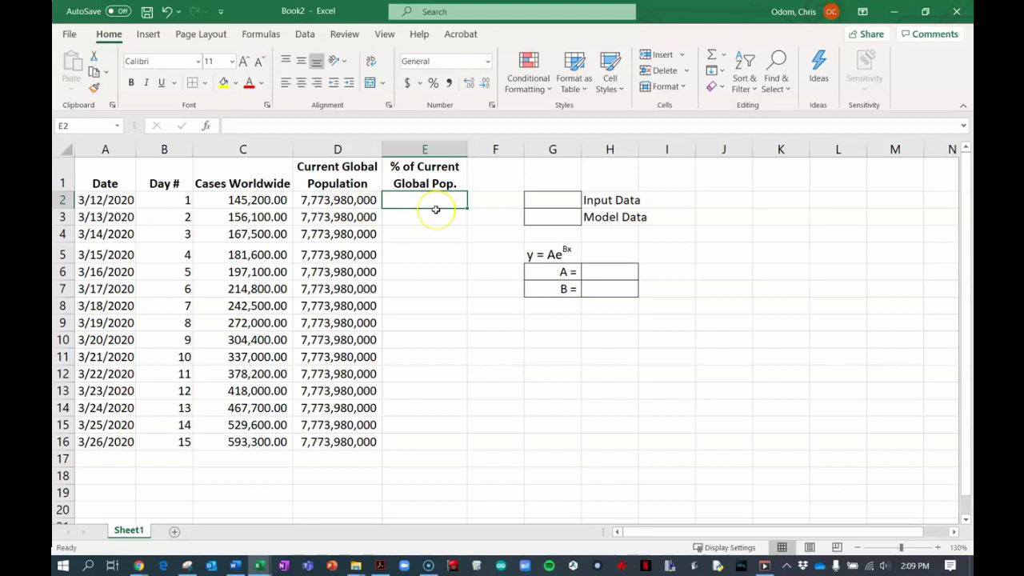
{"action": "type", "text": "="}
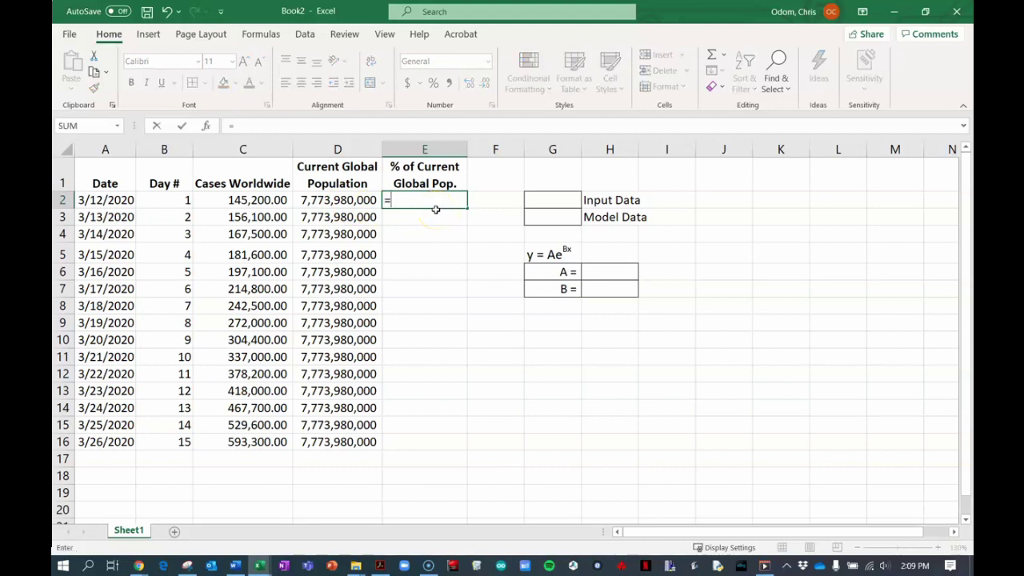
{"action": "left_click", "coordinate": [254, 198]}
{"action": "type", "text": "/"}
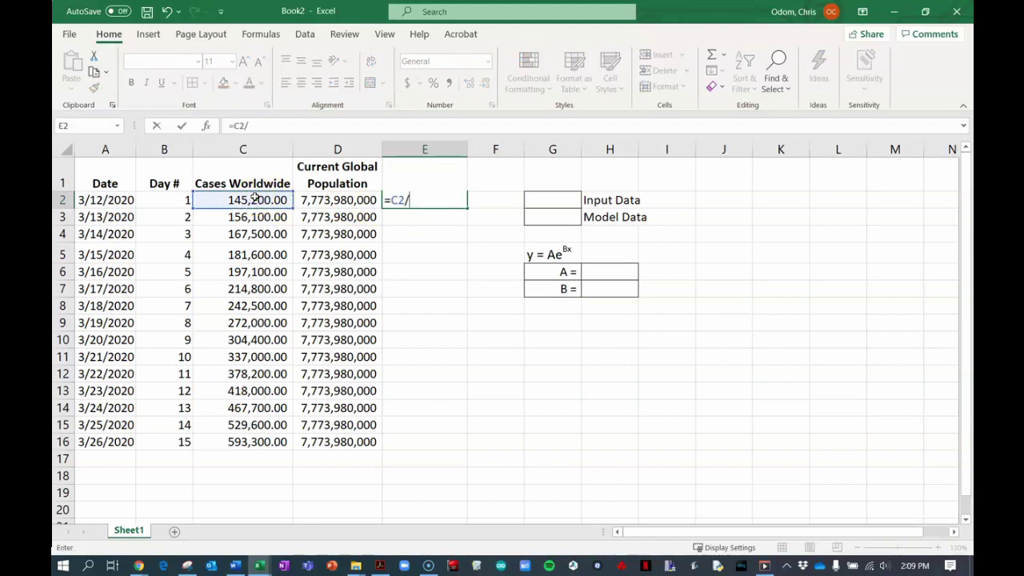
{"action": "left_click", "coordinate": [312, 200]}
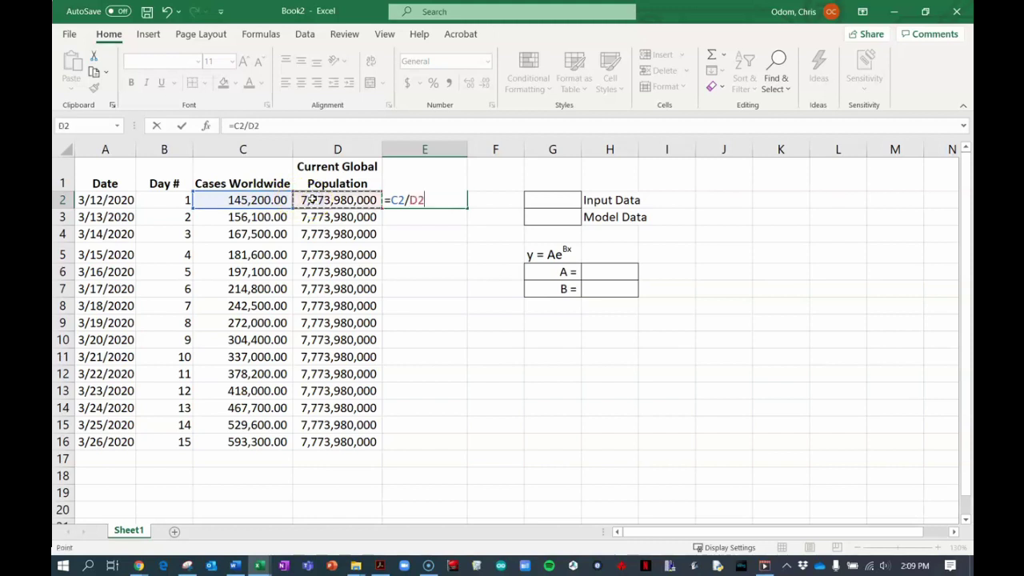
{"action": "key", "text": "Return"}
Format E2 as a percentage with five decimal places.
{"action": "left_click", "coordinate": [417, 200]}
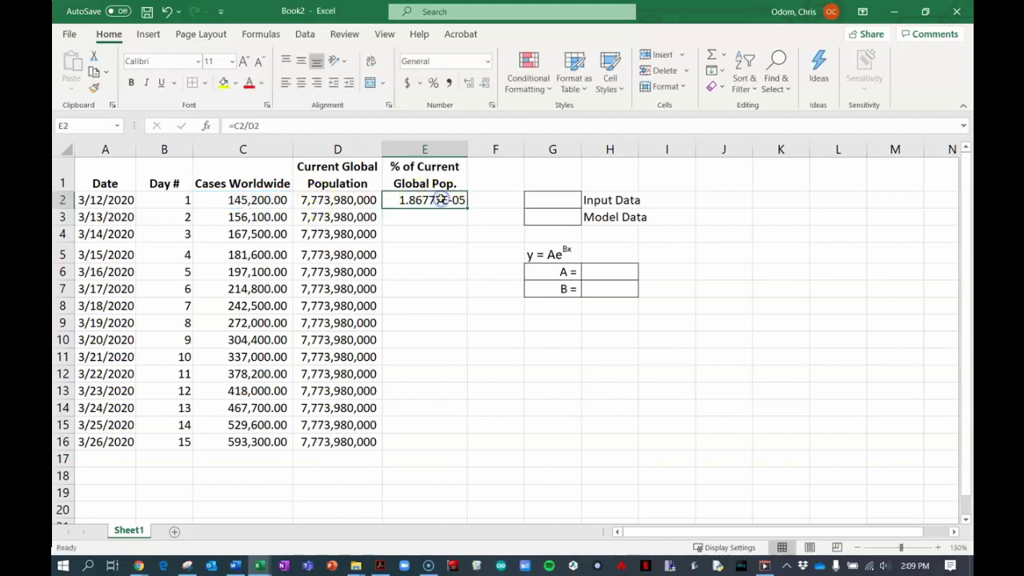
{"action": "left_click", "coordinate": [434, 84]}
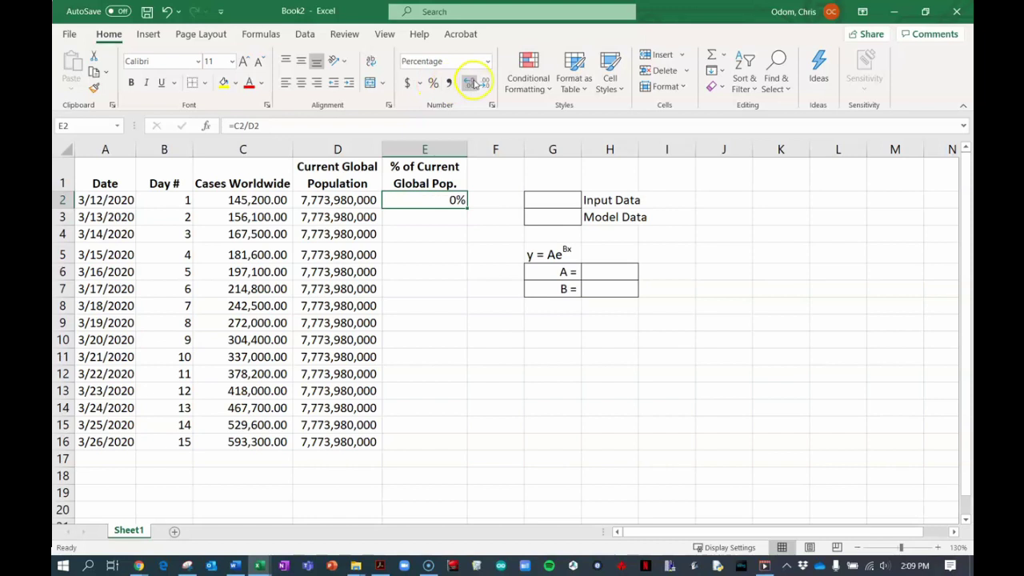
{"action": "left_click", "coordinate": [465, 83]}
{"action": "left_click", "coordinate": [438, 214]}
{"action": "left_click", "coordinate": [442, 203]}
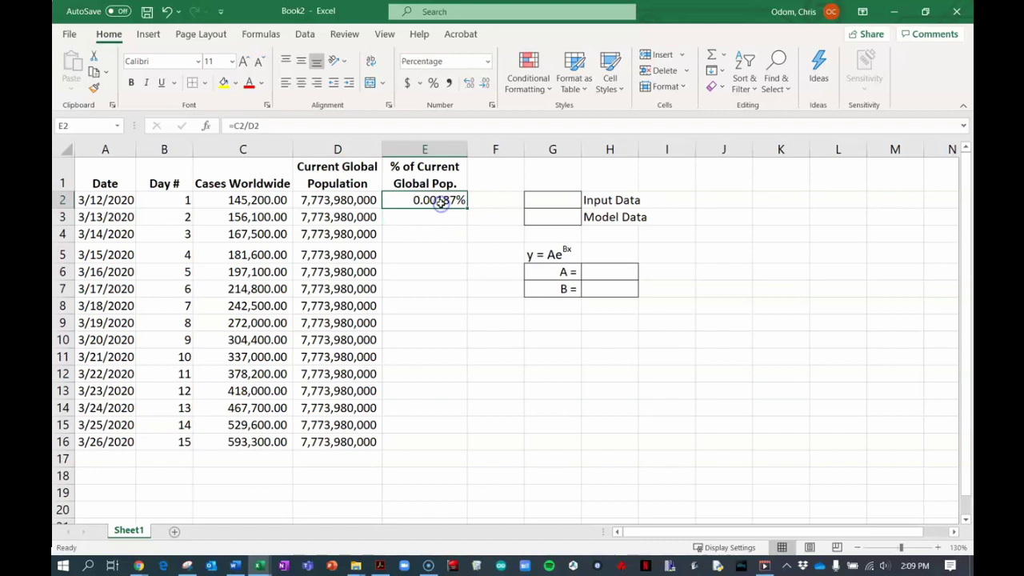
Shade E2 yellow and fill its formula and formatting down to E16.
{"action": "left_click", "coordinate": [225, 84]}
{"action": "left_click_drag", "start_coordinate": [468, 207], "coordinate": [450, 448]}
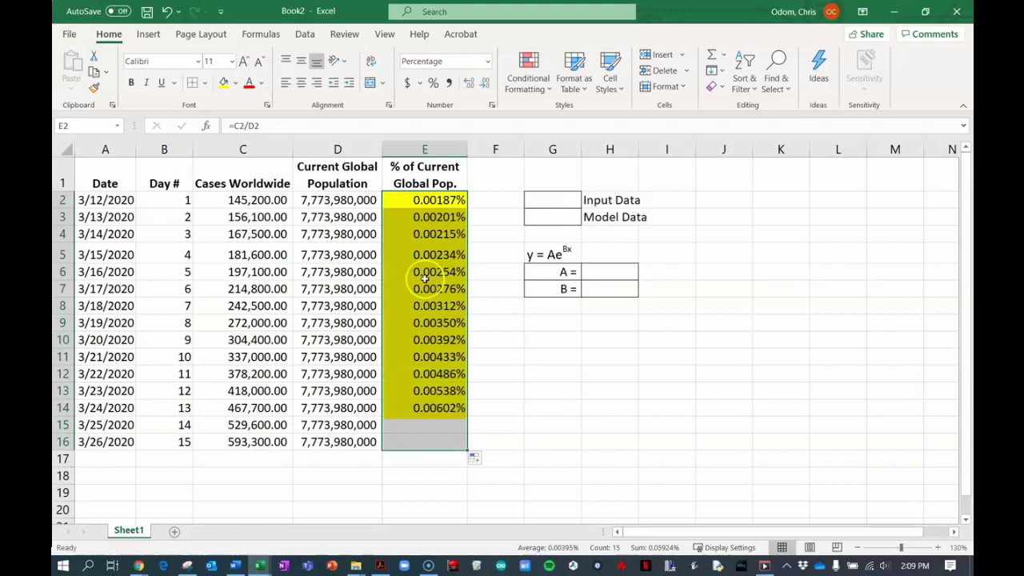
{"action": "left_click", "coordinate": [440, 200]}
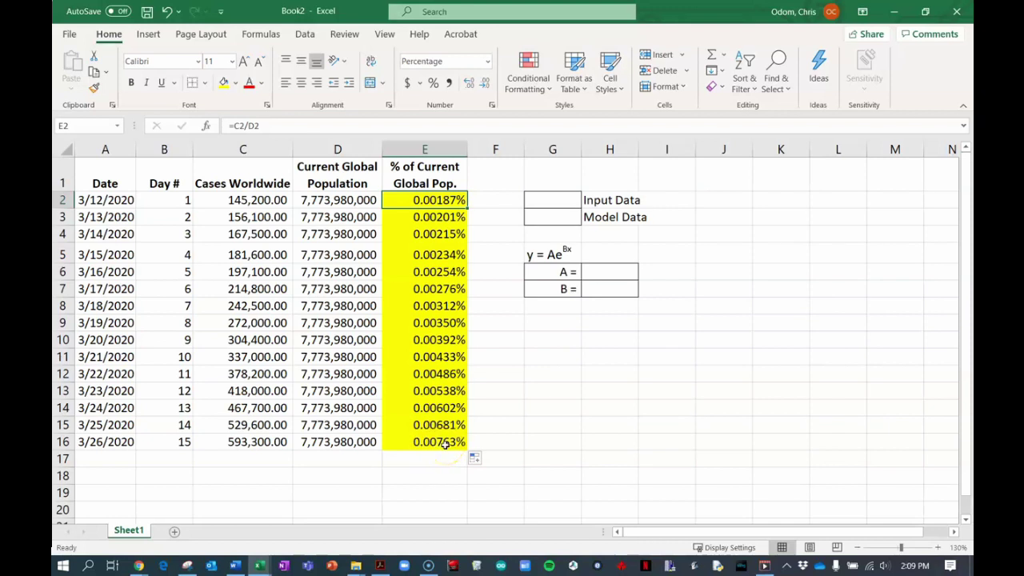
Insert a blank scatter chart with markers only and move it clear of the data columns.
{"action": "left_click", "coordinate": [560, 324]}
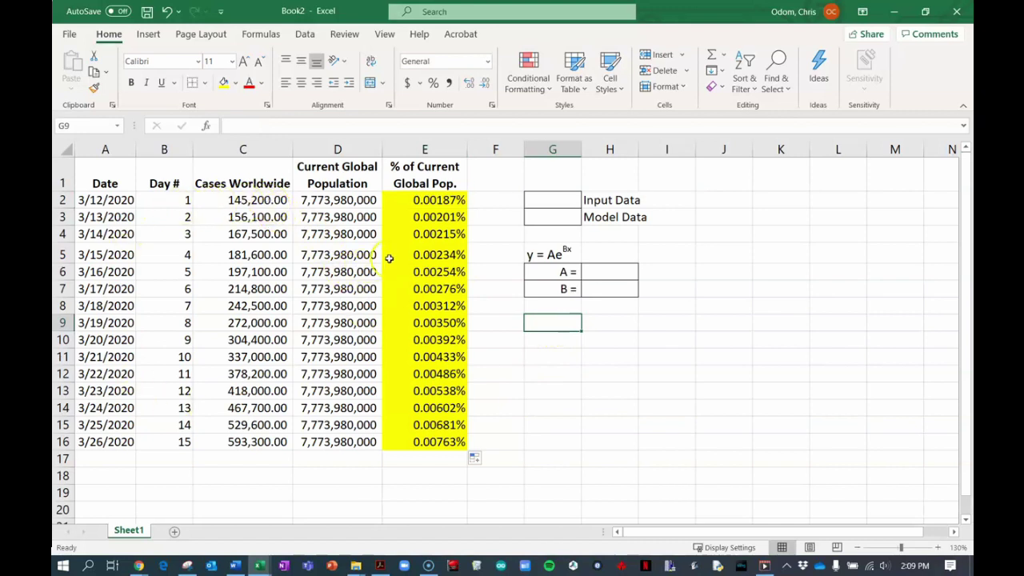
{"action": "left_click", "coordinate": [297, 35]}
{"action": "left_click", "coordinate": [141, 36]}
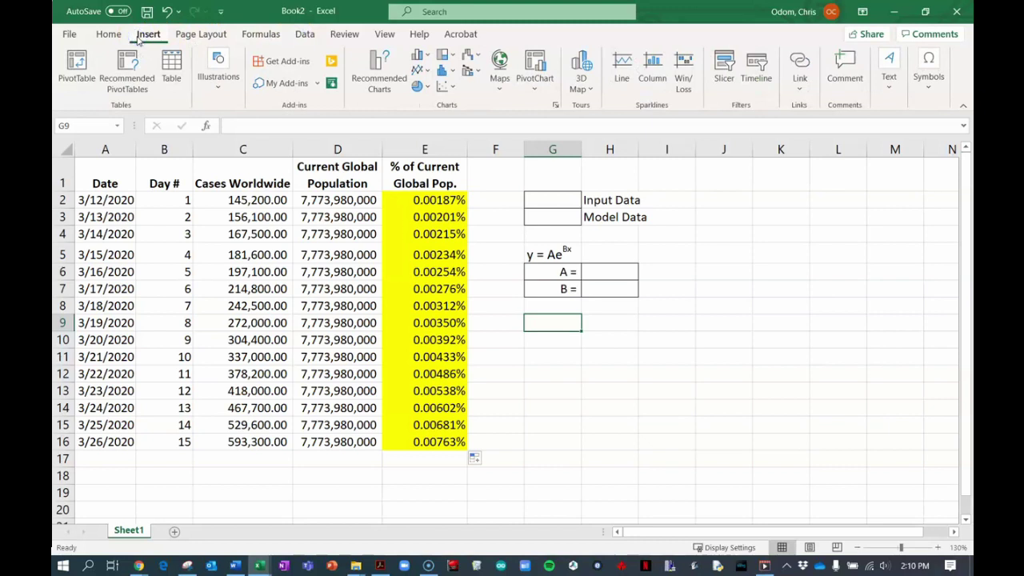
{"action": "left_click", "coordinate": [443, 86]}
{"action": "left_click", "coordinate": [454, 135]}
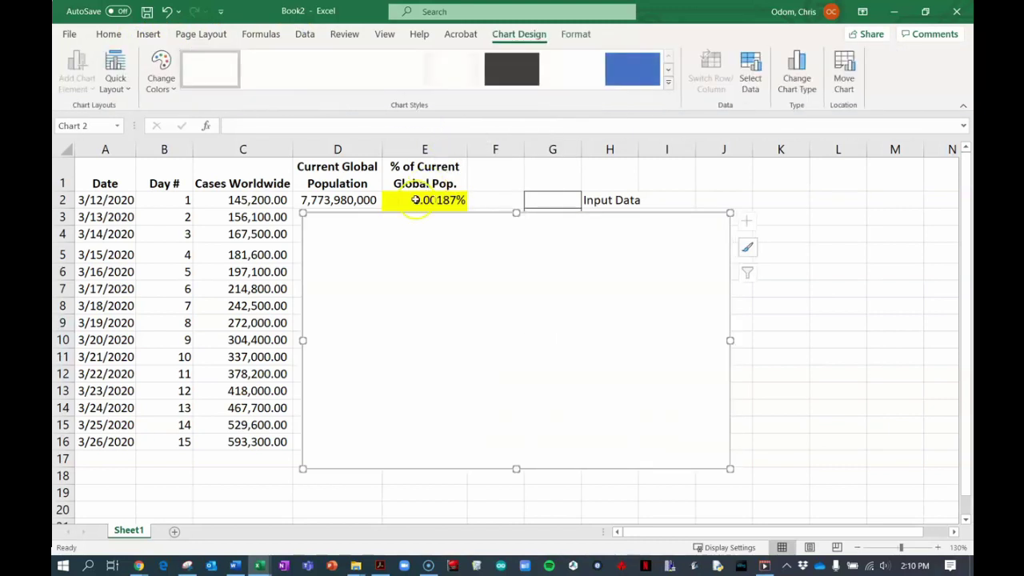
{"action": "left_click_drag", "start_coordinate": [421, 229], "coordinate": [566, 282]}
Add a data series to the chart with X values from B2:B16 and Y values from C2:C16.
{"action": "left_click", "coordinate": [749, 77]}
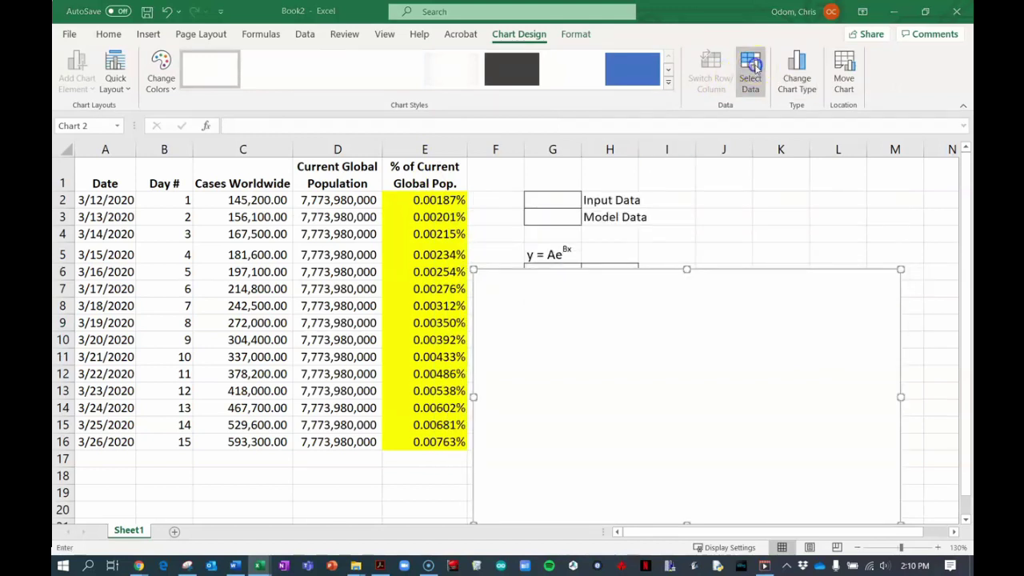
{"action": "left_click", "coordinate": [316, 289]}
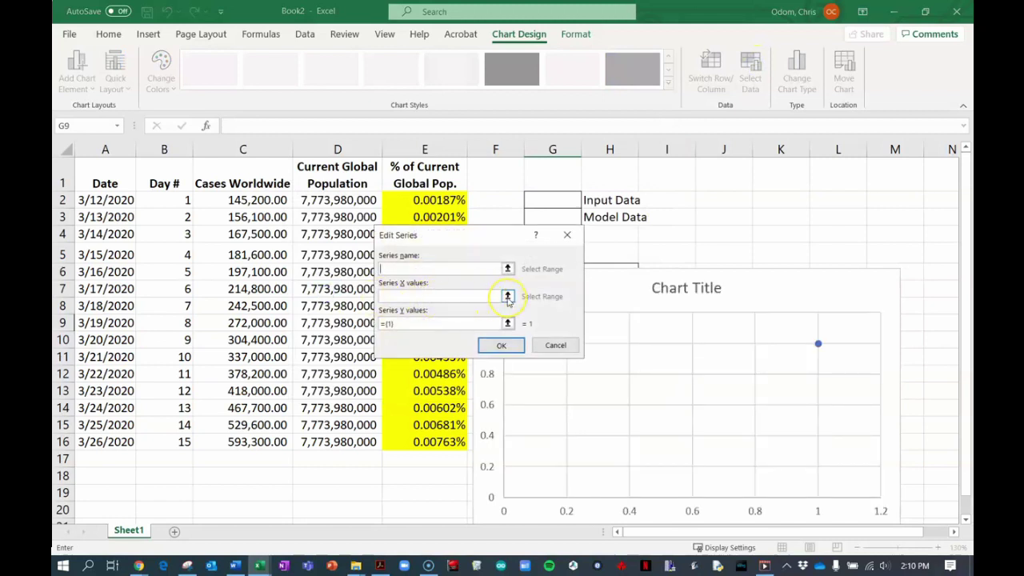
{"action": "left_click", "coordinate": [509, 296]}
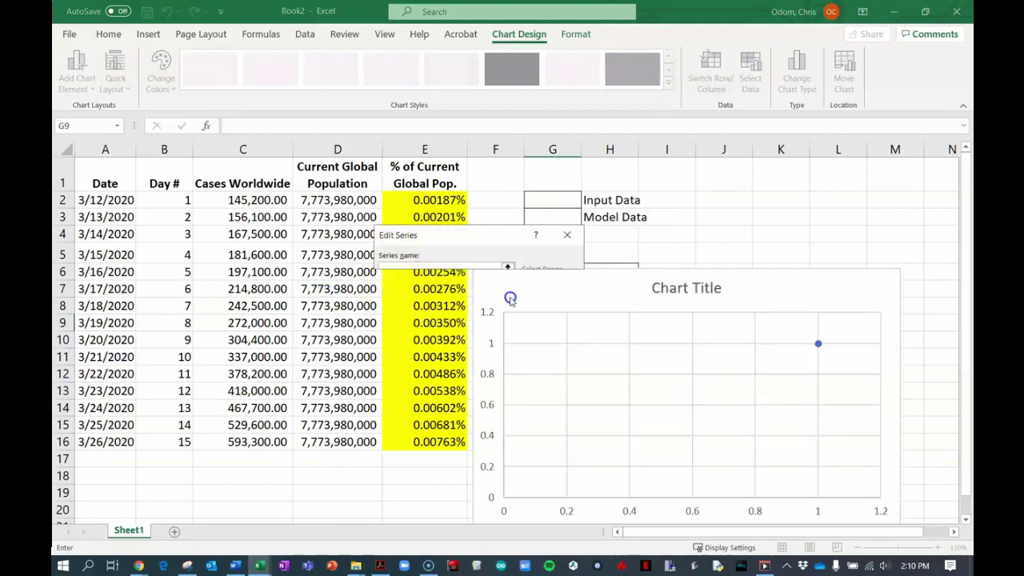
{"action": "left_click_drag", "start_coordinate": [164, 200], "coordinate": [144, 441]}
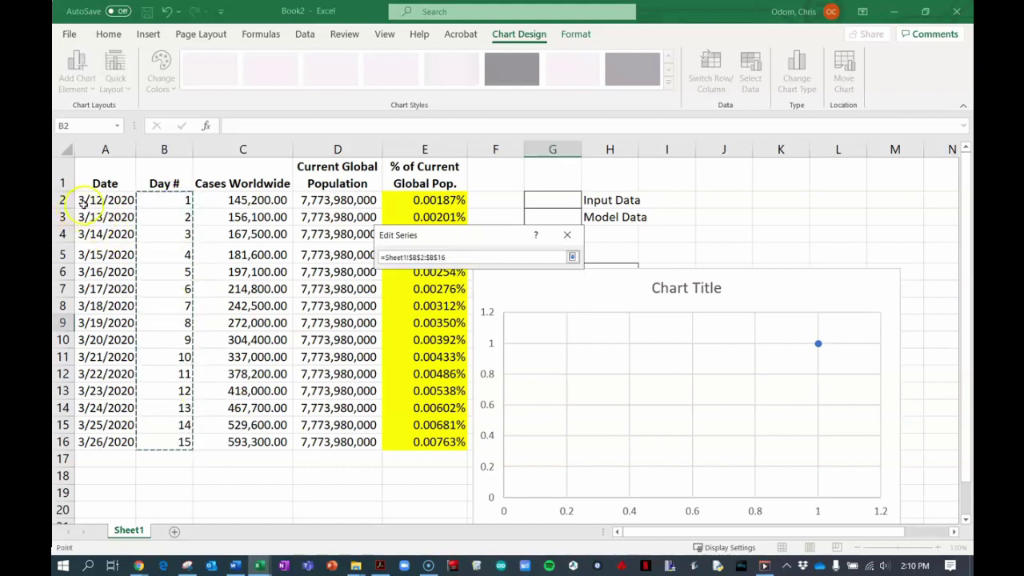
{"action": "left_click", "coordinate": [572, 255]}
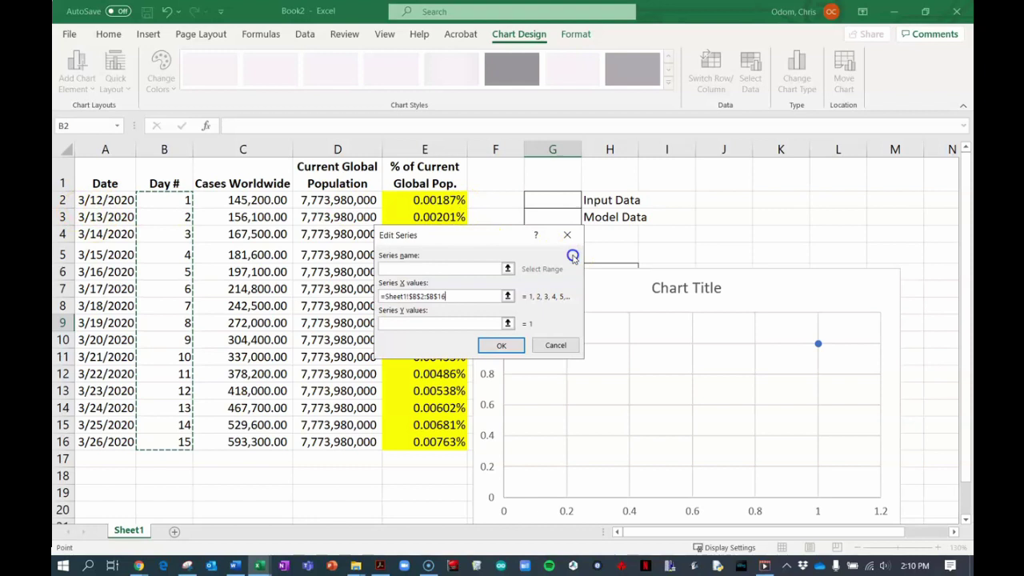
{"action": "left_click", "coordinate": [507, 323]}
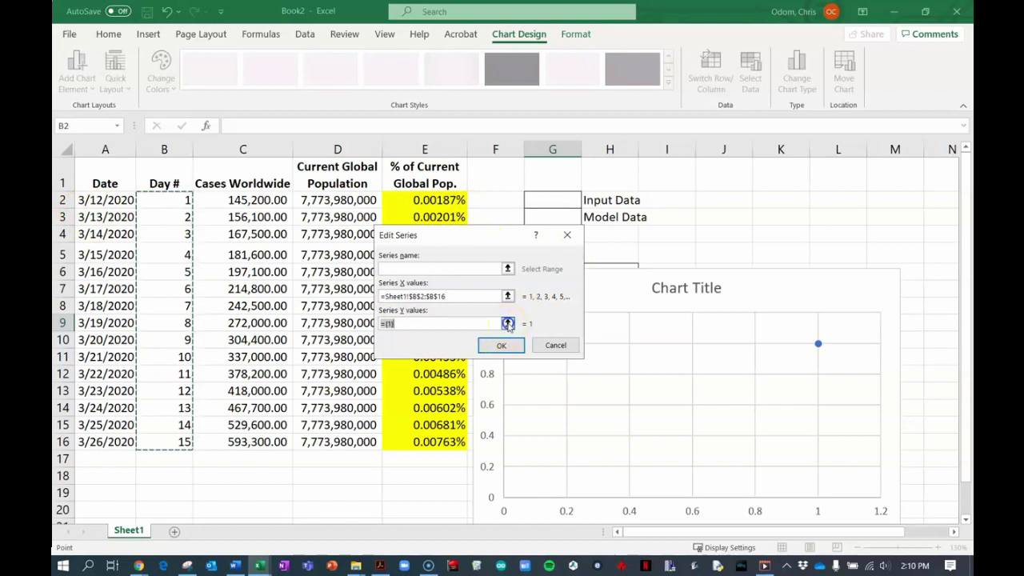
{"action": "left_click_drag", "start_coordinate": [255, 200], "coordinate": [258, 442]}
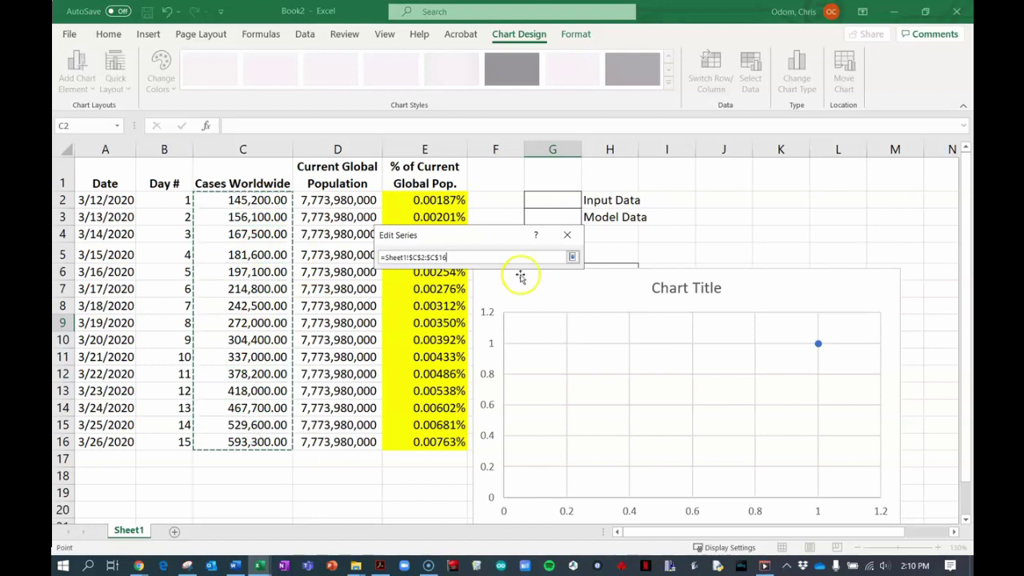
{"action": "left_click", "coordinate": [572, 256]}
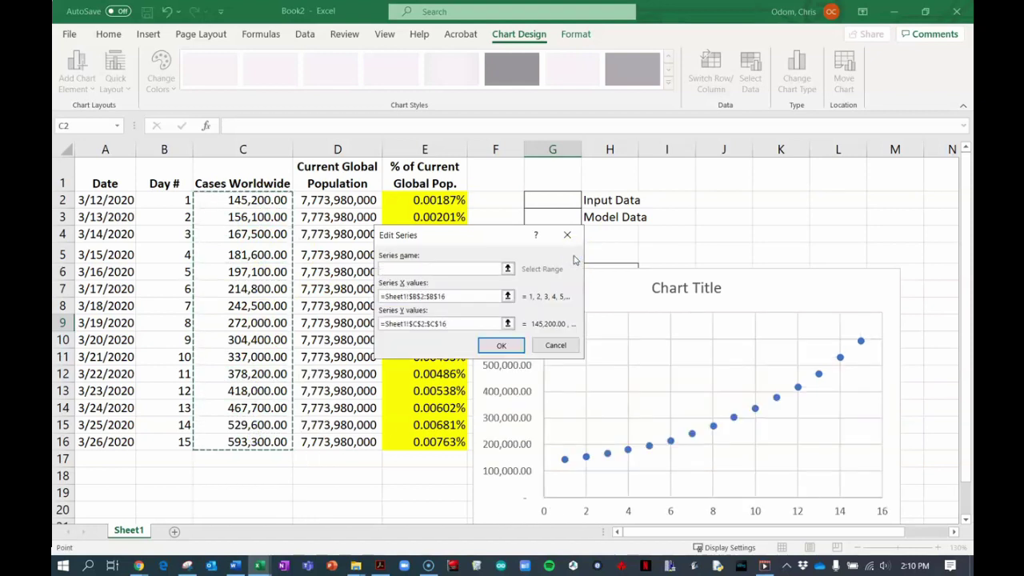
{"action": "left_click", "coordinate": [497, 345]}
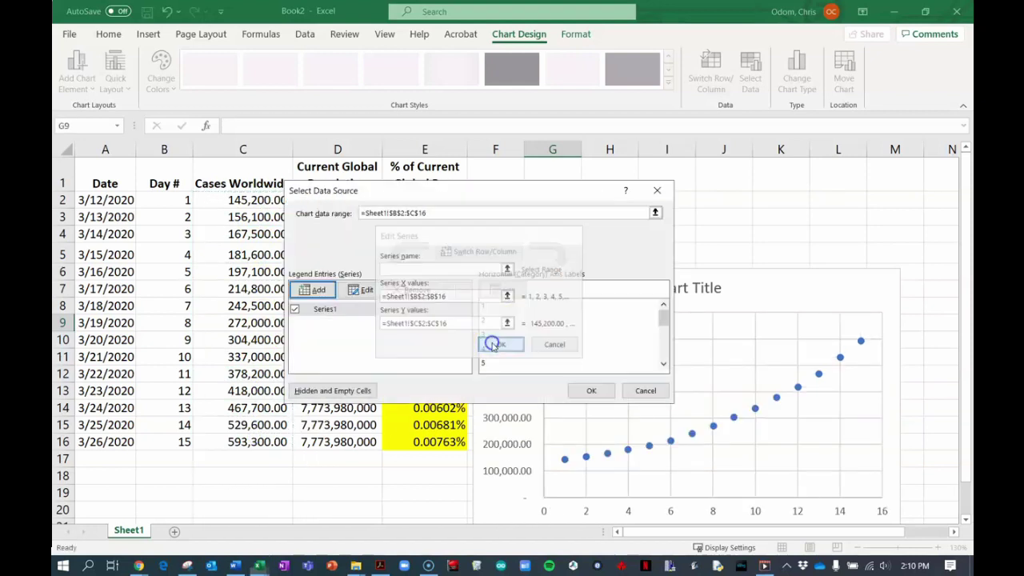
{"action": "left_click", "coordinate": [590, 389]}
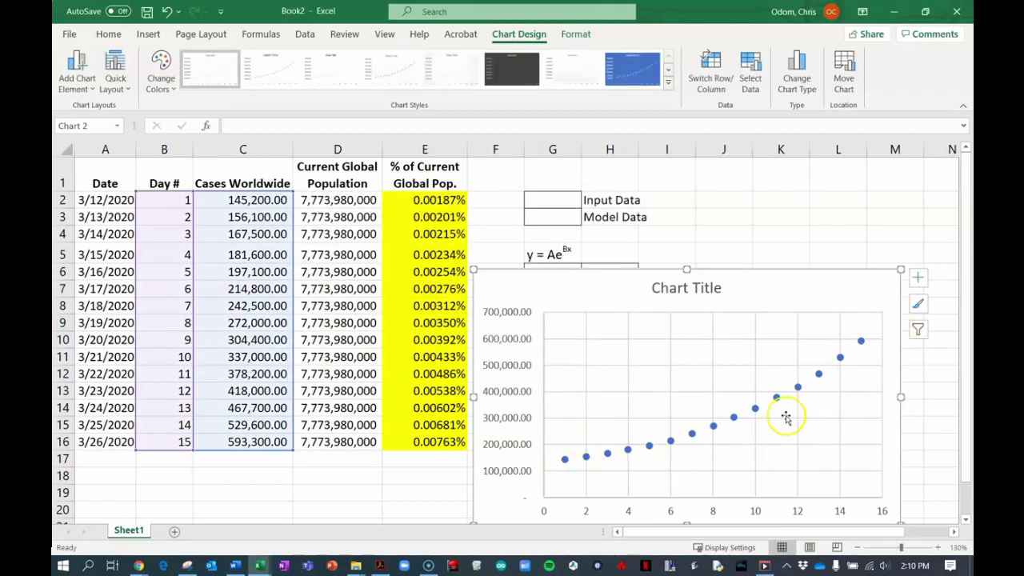
Add axis titles to the scatter chart and place the chart just beside column E, clear of the data.
{"action": "left_click_drag", "start_coordinate": [808, 288], "coordinate": [789, 195]}
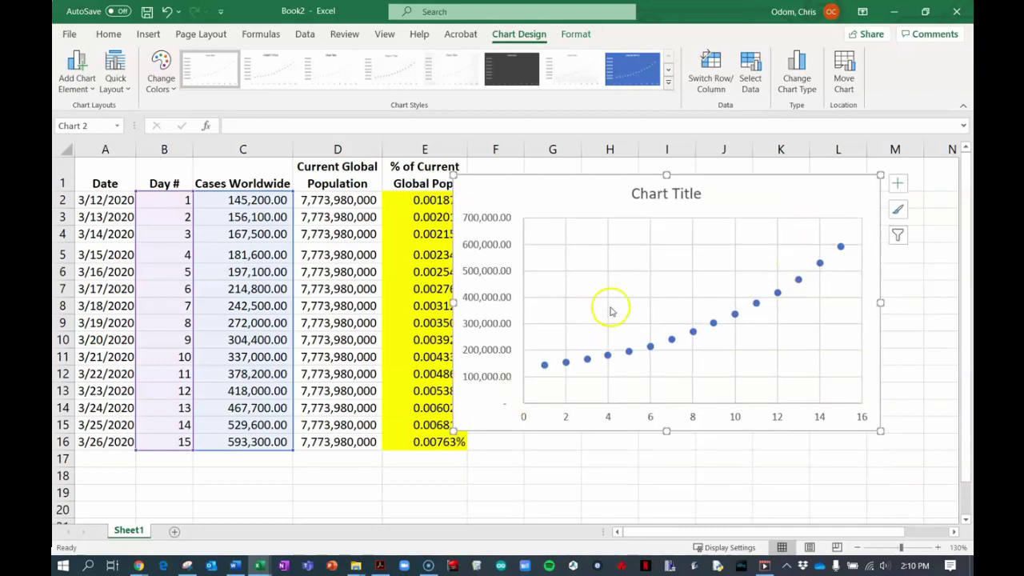
{"action": "left_click_drag", "start_coordinate": [736, 196], "coordinate": [723, 221]}
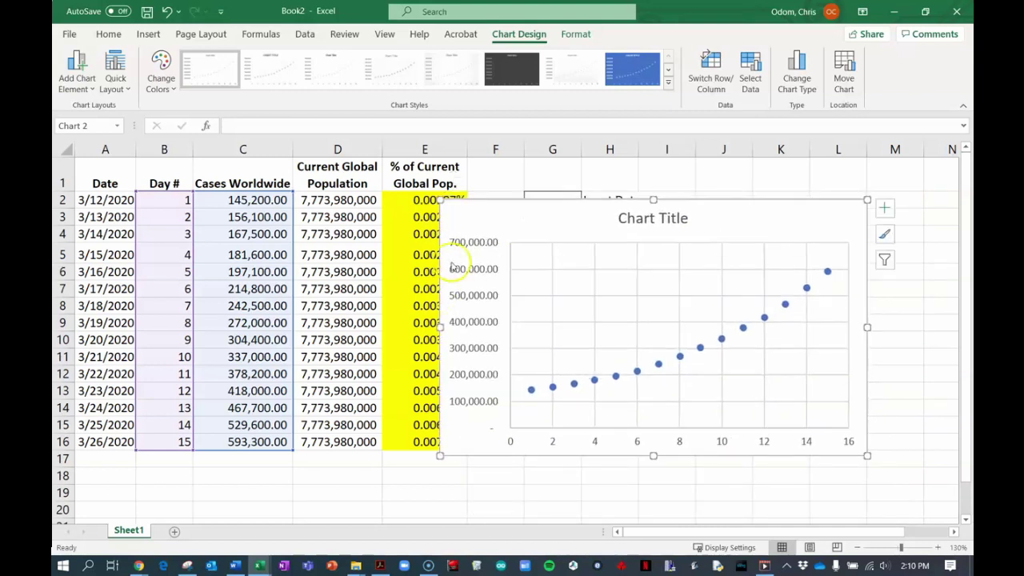
{"action": "left_click", "coordinate": [882, 211]}
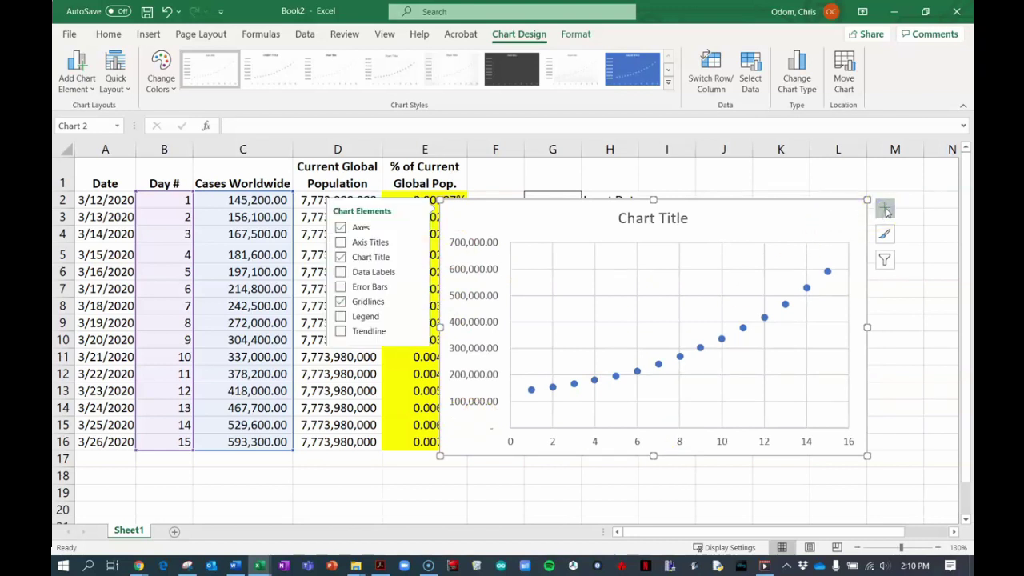
{"action": "left_click", "coordinate": [340, 242]}
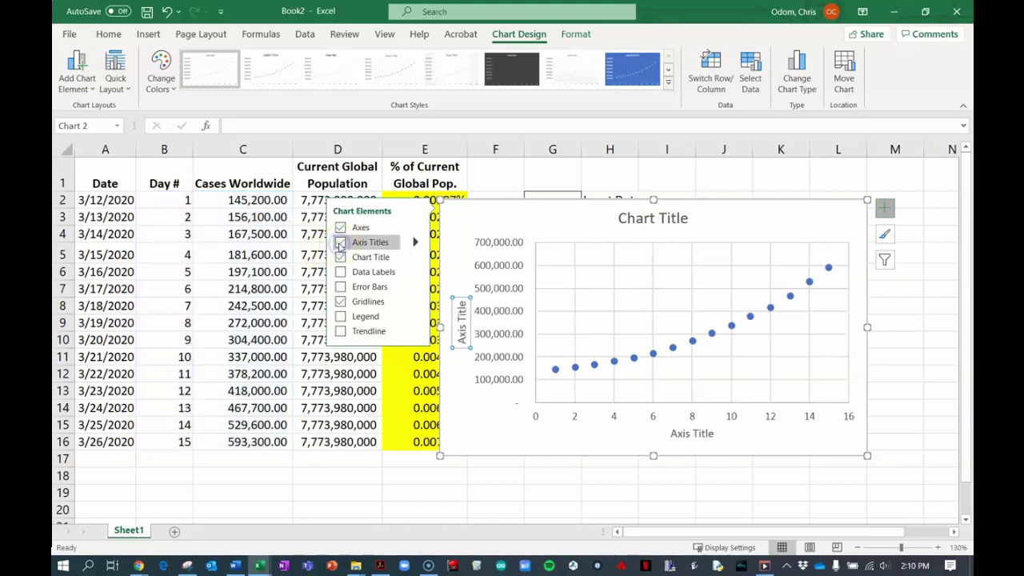
{"action": "left_click", "coordinate": [471, 399]}
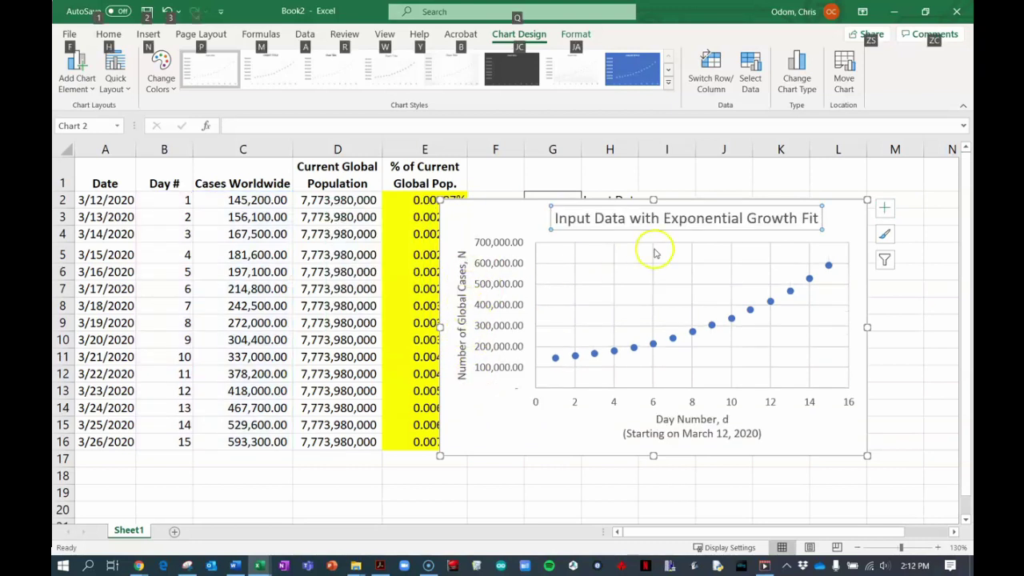
{"action": "left_click_drag", "start_coordinate": [482, 217], "coordinate": [521, 216]}
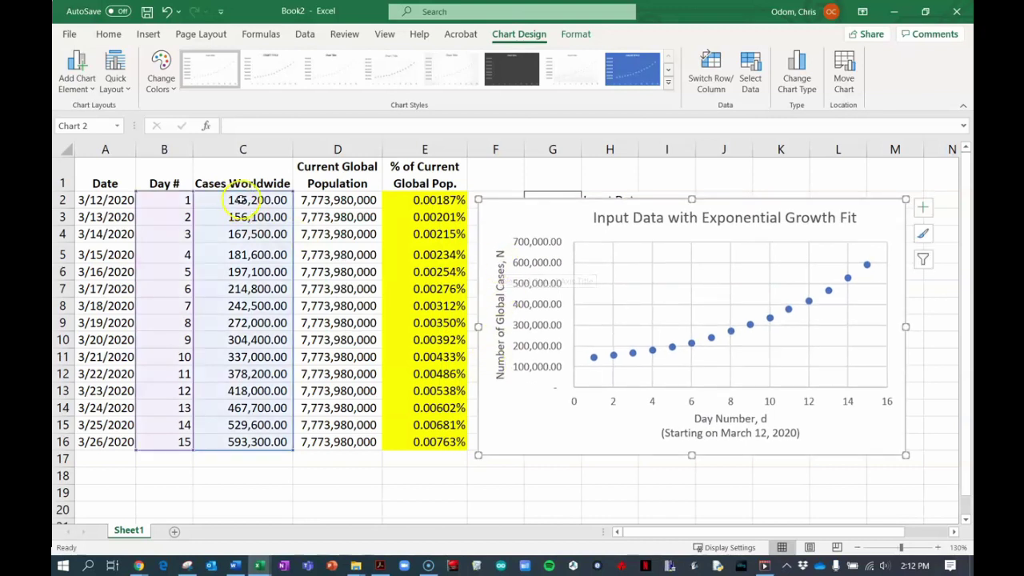
Change the column C header to "Cases Worldwide, N" and autofit the column width.
{"action": "left_click", "coordinate": [255, 200]}
{"action": "left_click", "coordinate": [258, 183]}
{"action": "key", "text": "ctrl+b"}
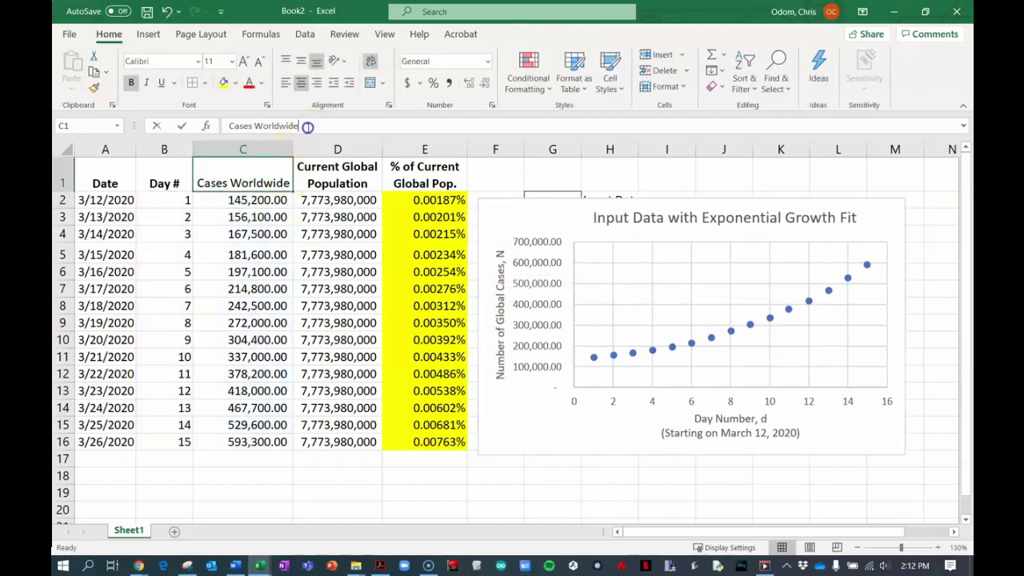
{"action": "left_click", "coordinate": [308, 126]}
{"action": "type", "text": ", N"}
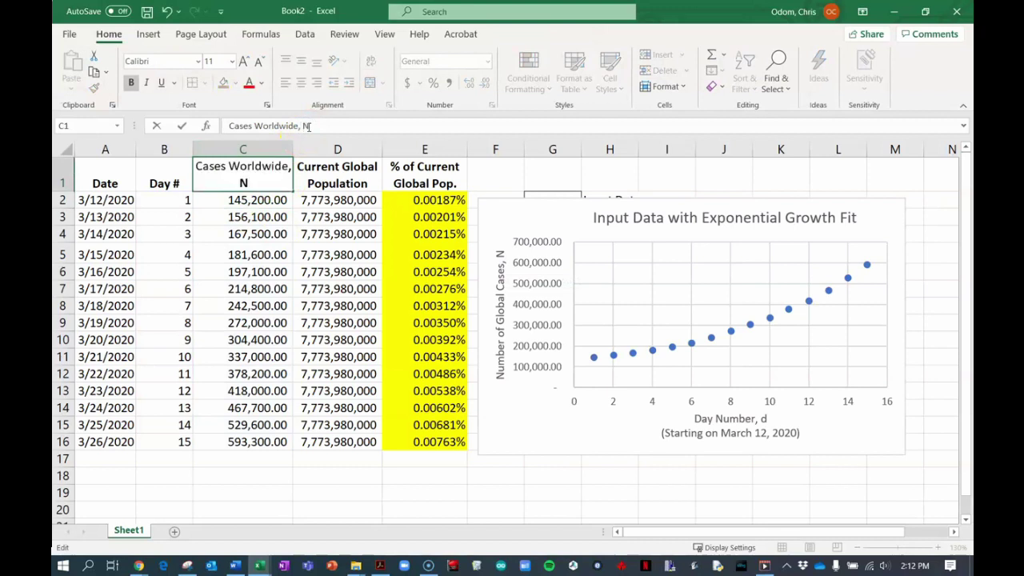
{"action": "key", "text": "Return"}
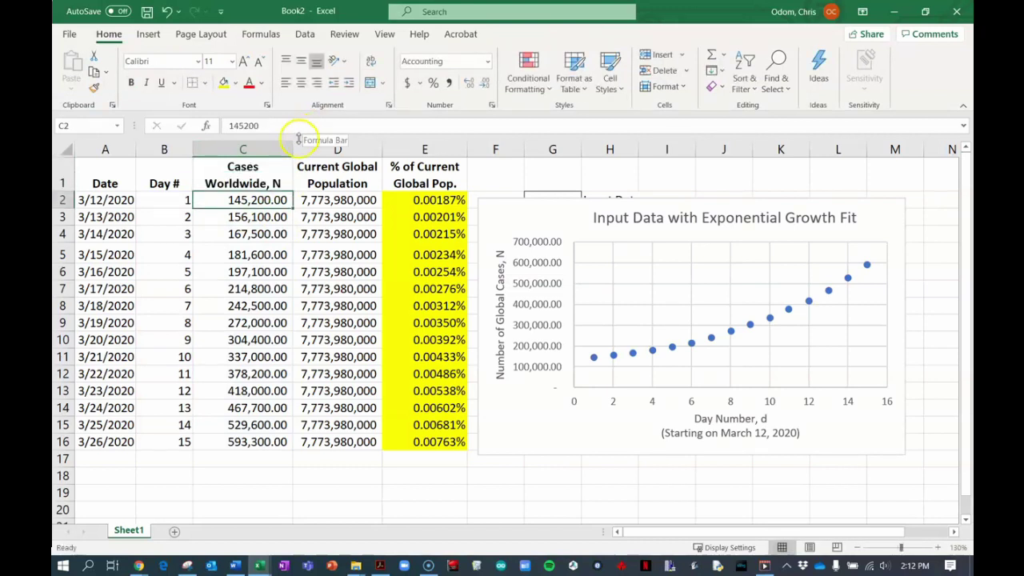
{"action": "double_click", "coordinate": [294, 149]}
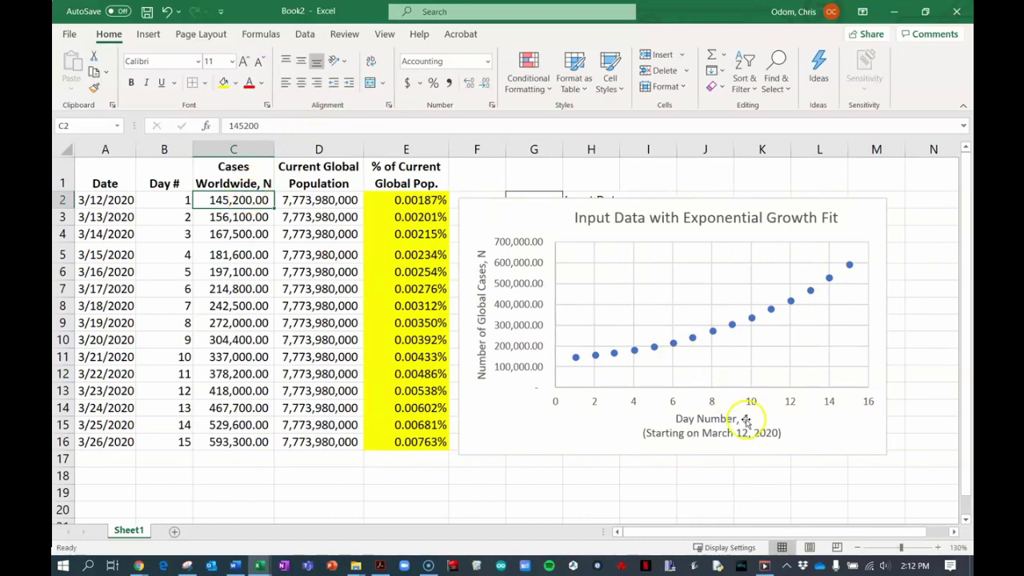
Change the column B header to "Day #, d".
{"action": "left_click", "coordinate": [170, 181]}
{"action": "left_click", "coordinate": [259, 126]}
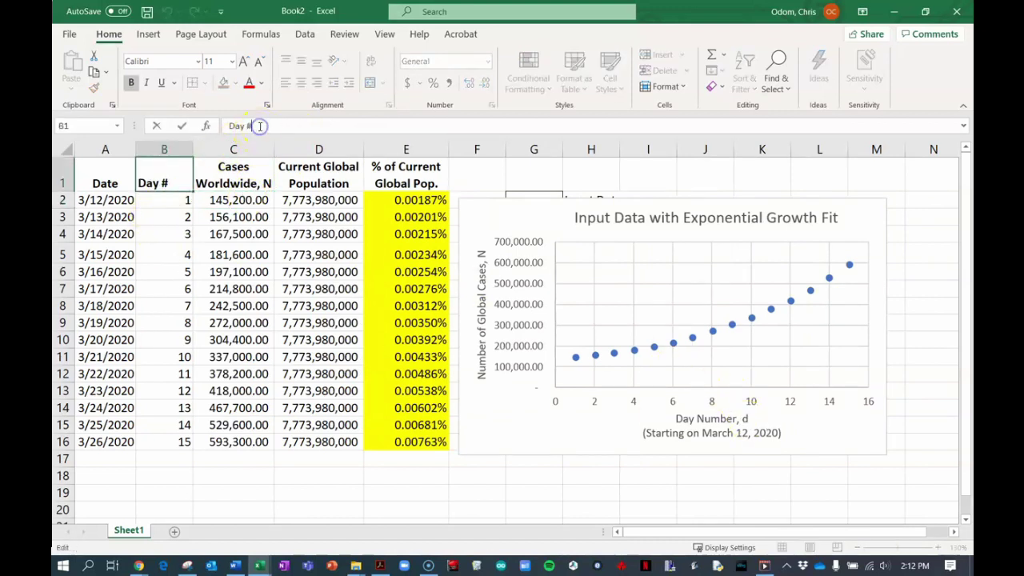
{"action": "type", "text": ", d"}
{"action": "key", "text": "Return"}
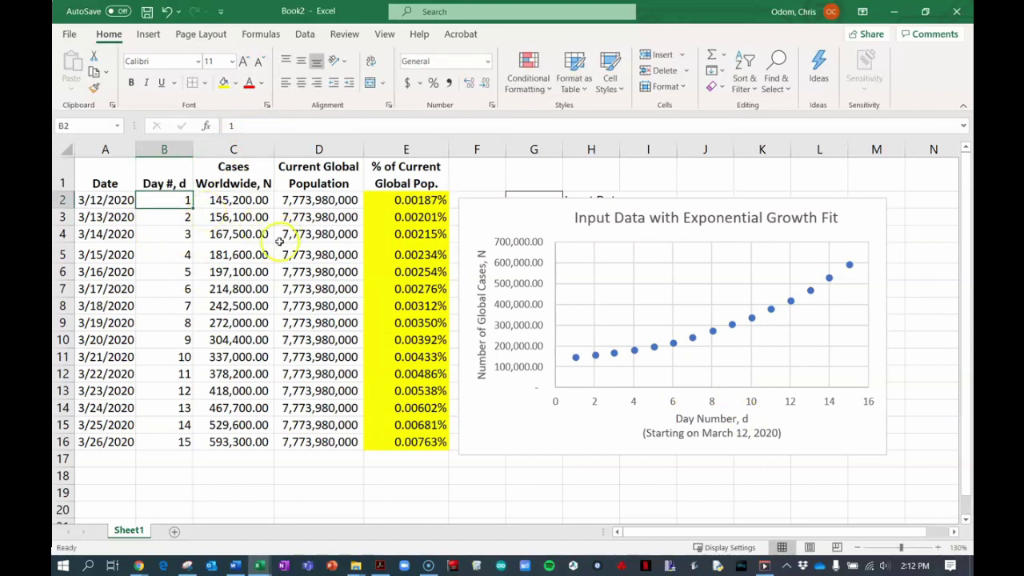
Apply all borders to the table A1:E16 and center its contents.
{"action": "left_click_drag", "start_coordinate": [96, 179], "coordinate": [411, 442]}
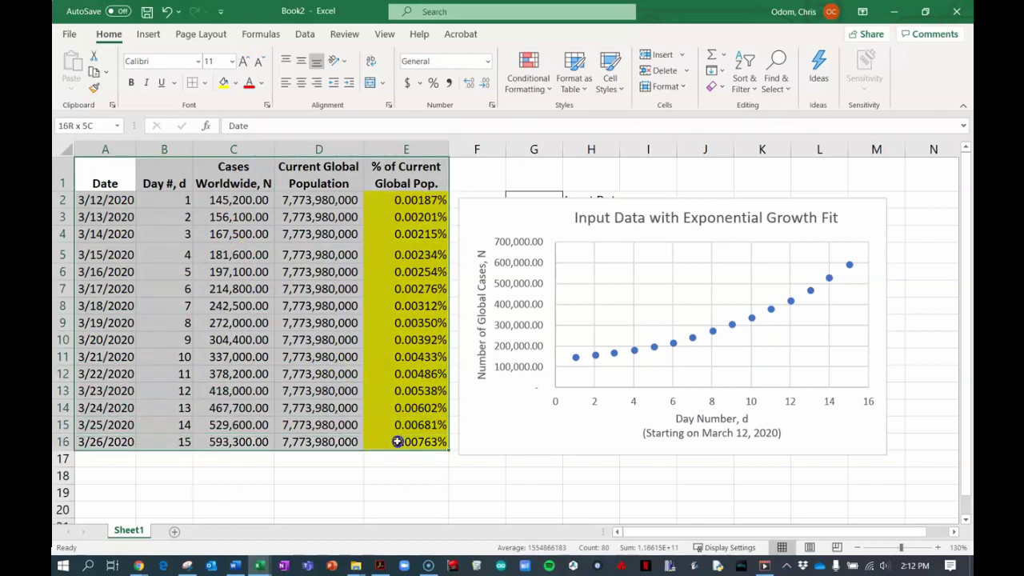
{"action": "left_click", "coordinate": [206, 82]}
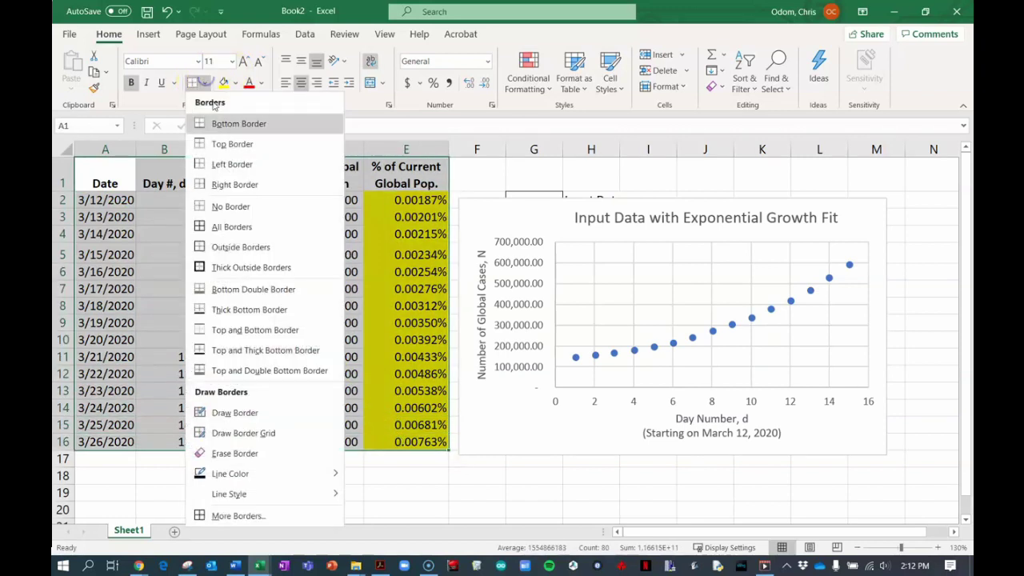
{"action": "left_click", "coordinate": [233, 227]}
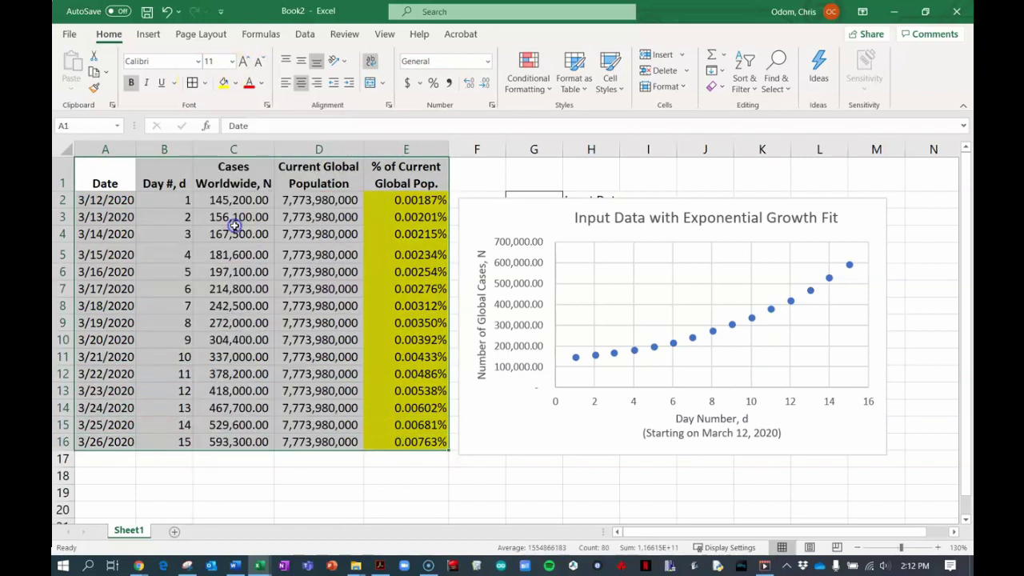
{"action": "left_click", "coordinate": [302, 83]}
{"action": "left_click", "coordinate": [304, 84]}
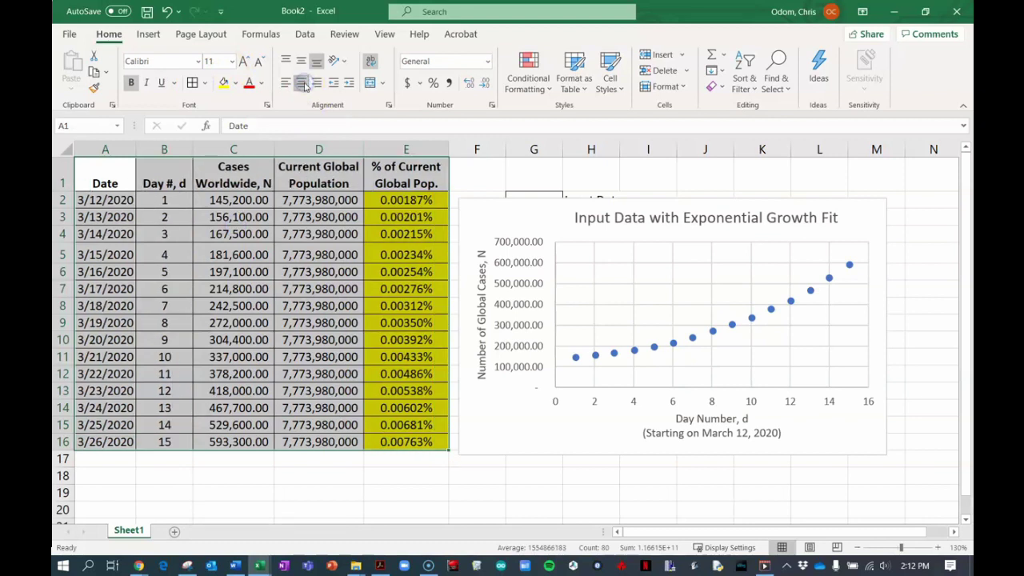
{"action": "left_click", "coordinate": [330, 298]}
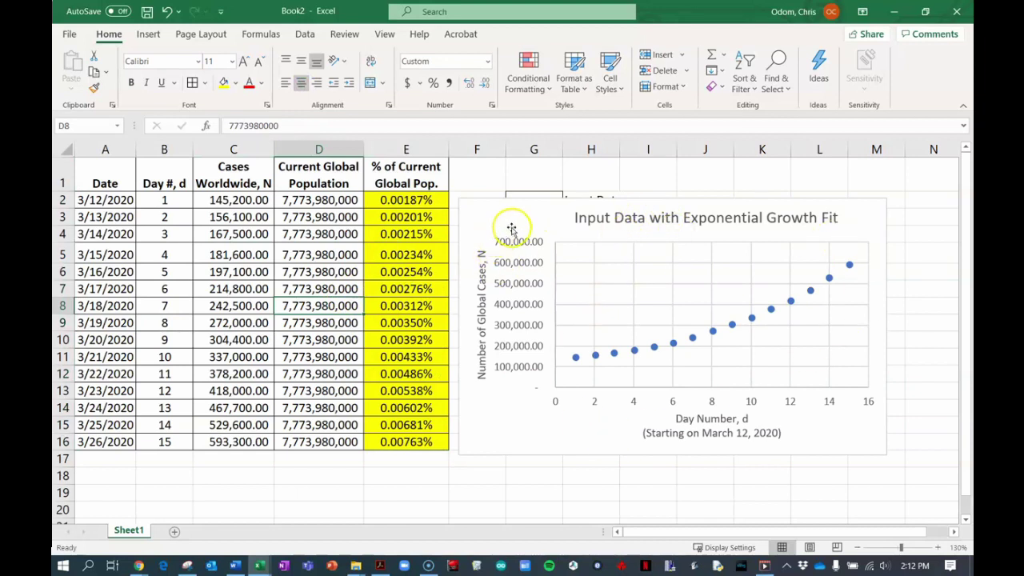
Add a trendline to the scatter chart's data series and set its type to Exponential.
{"action": "left_click_drag", "start_coordinate": [529, 217], "coordinate": [435, 204]}
{"action": "left_click", "coordinate": [812, 195]}
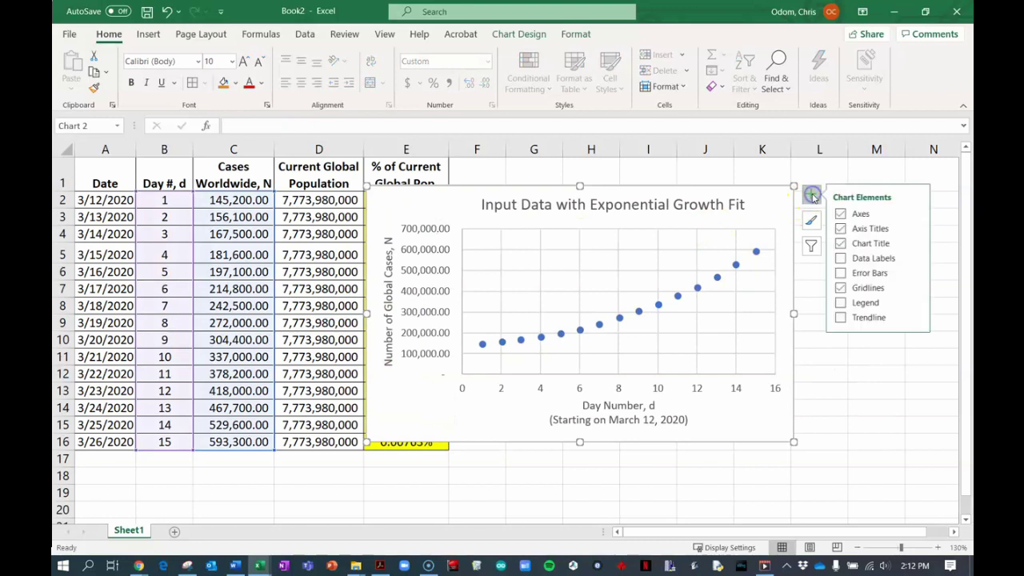
{"action": "left_click", "coordinate": [919, 319]}
{"action": "left_click", "coordinate": [765, 389]}
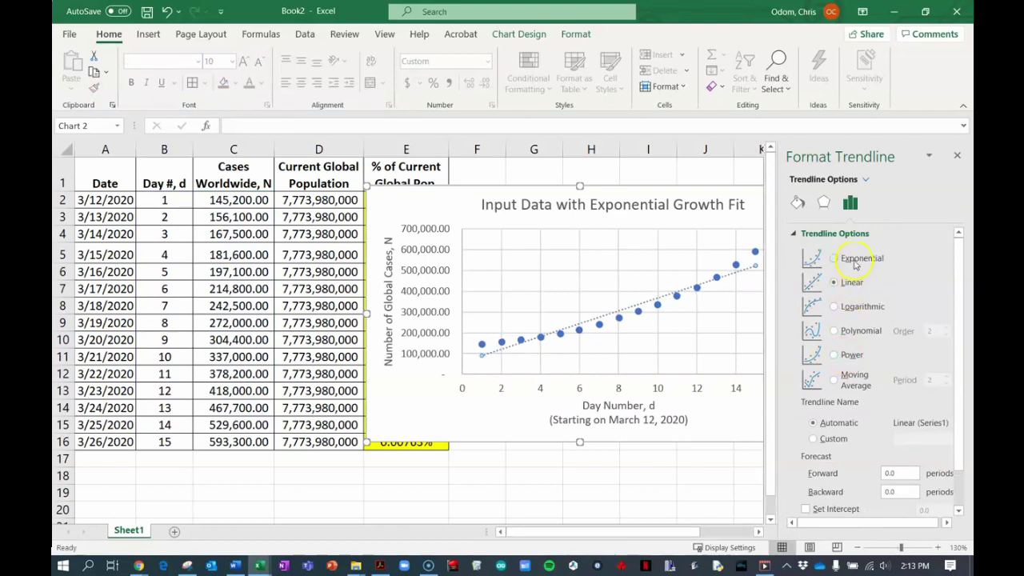
{"action": "left_click", "coordinate": [833, 259]}
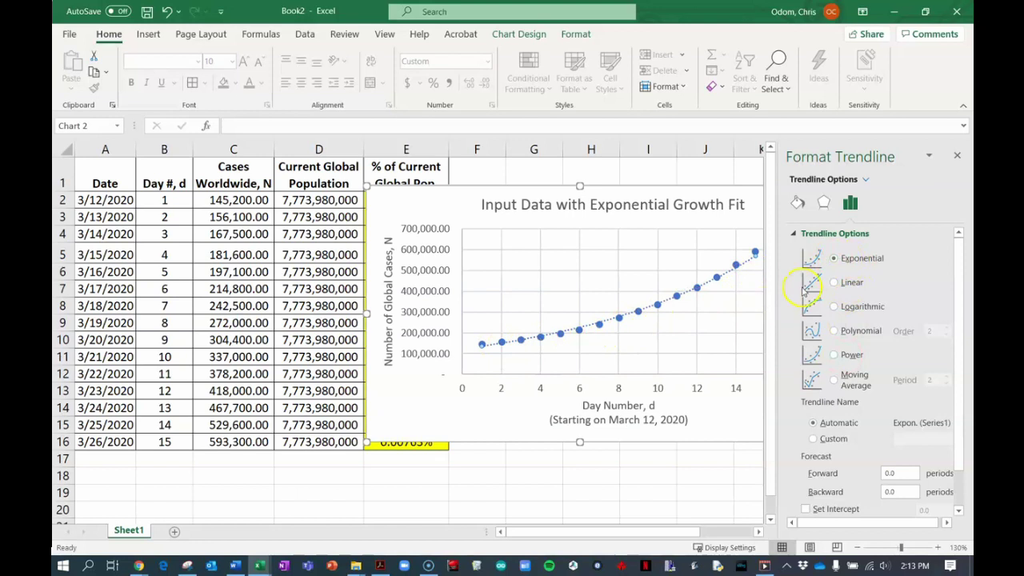
{"action": "left_click", "coordinate": [835, 331]}
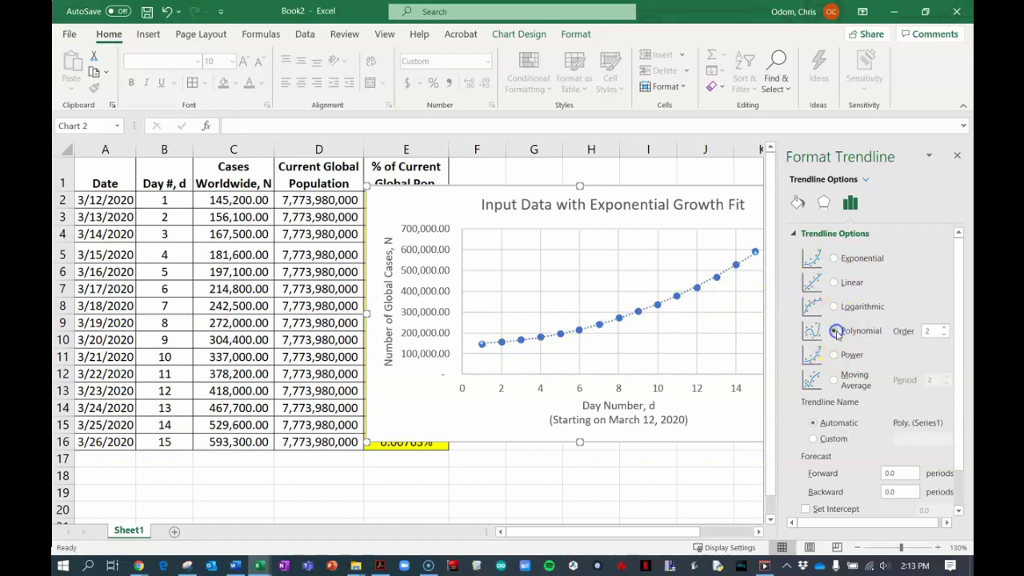
{"action": "left_click", "coordinate": [834, 260]}
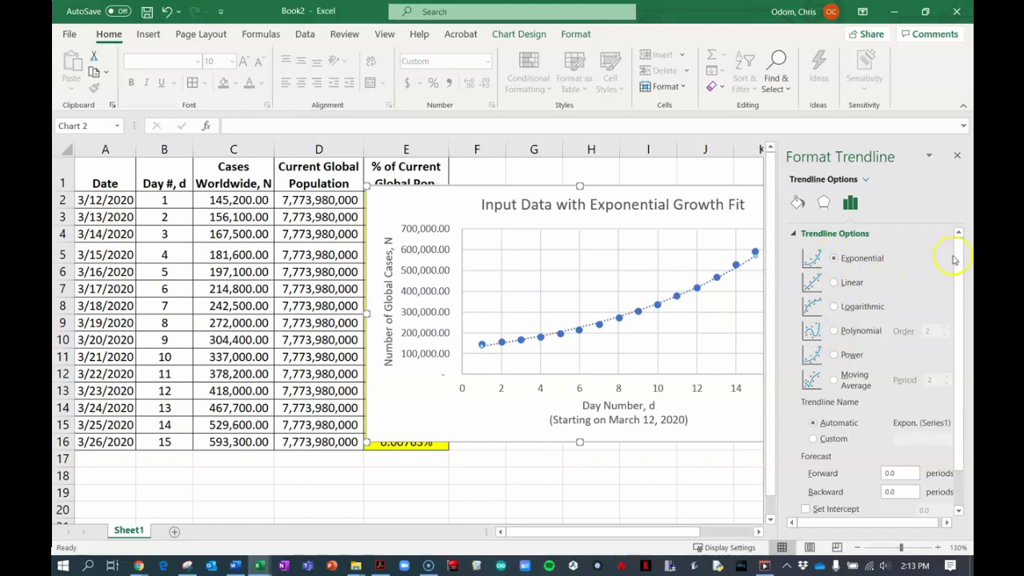
Display the trendline's equation and R-squared value on the chart, and move their label to the clear area above the curve.
{"action": "scroll", "coordinate": [958, 276], "scroll_direction": "down", "scroll_amount": 1}
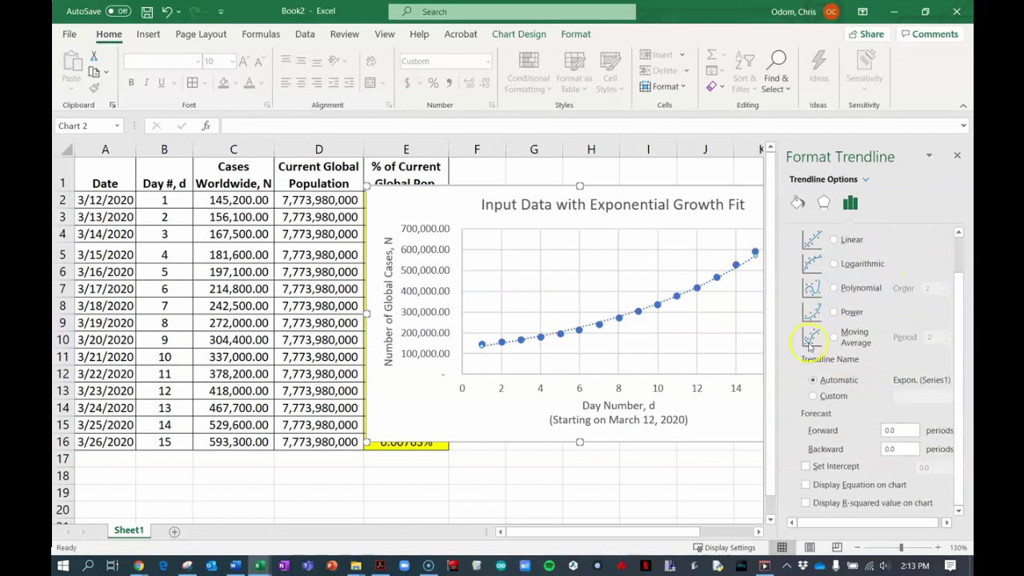
{"action": "left_click", "coordinate": [806, 484]}
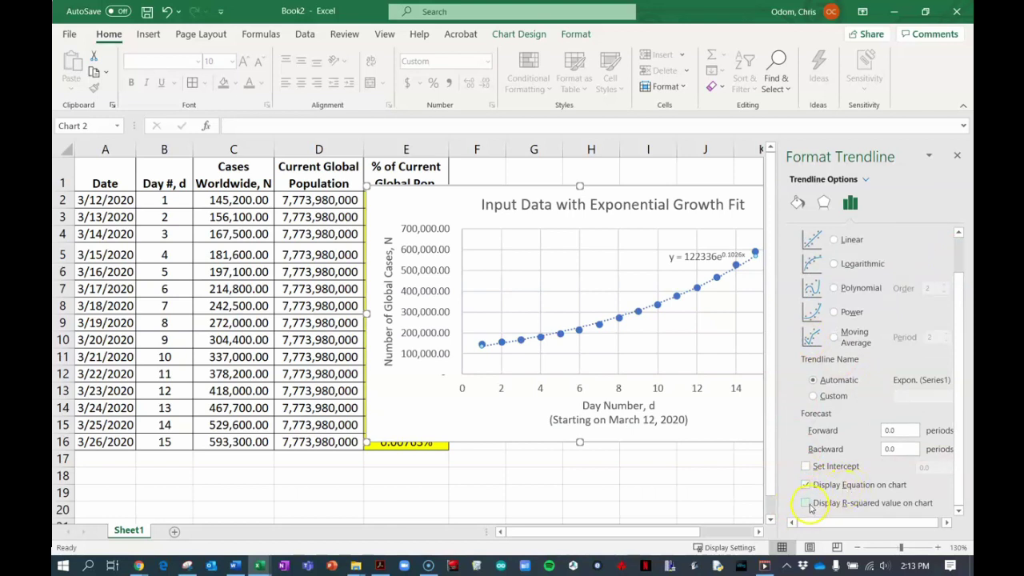
{"action": "left_click", "coordinate": [806, 503]}
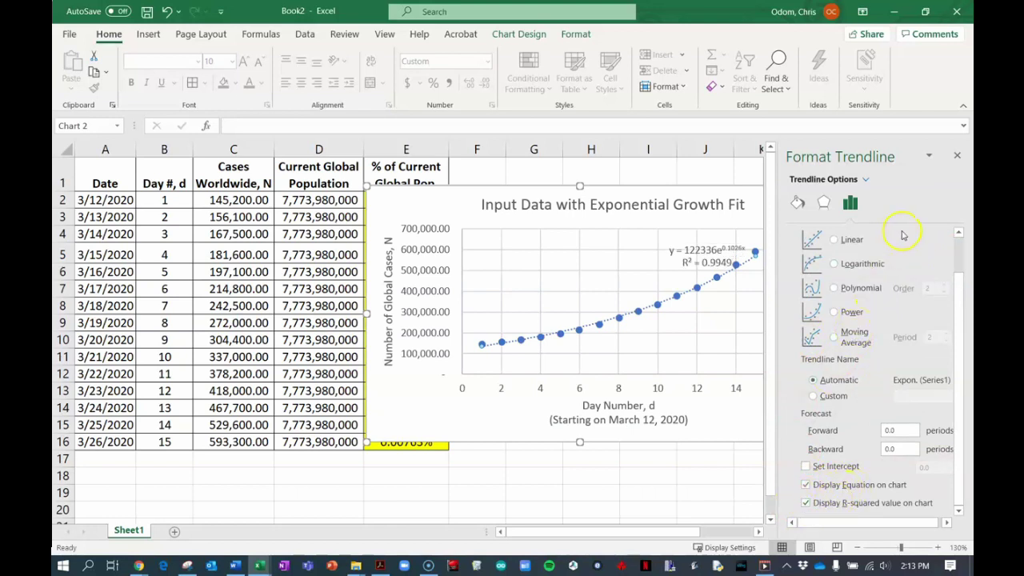
{"action": "left_click", "coordinate": [957, 155]}
{"action": "left_click", "coordinate": [719, 248]}
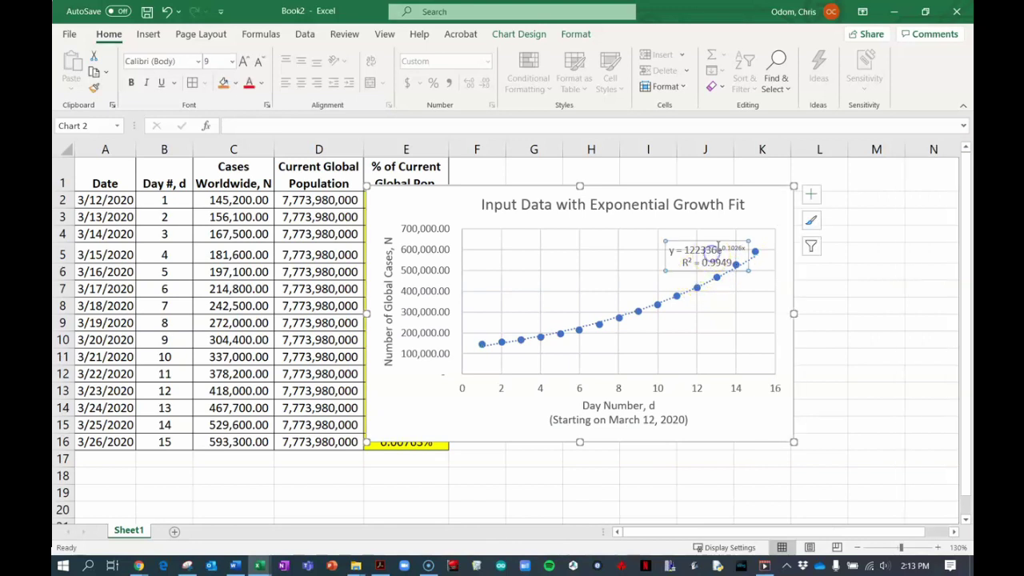
{"action": "left_click_drag", "start_coordinate": [718, 241], "coordinate": [682, 254]}
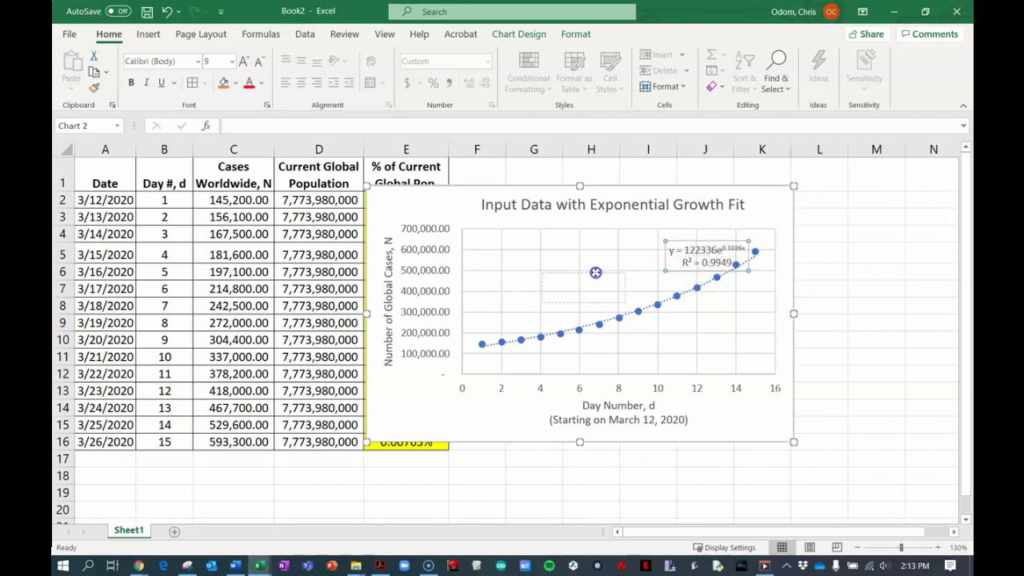
{"action": "left_click_drag", "start_coordinate": [595, 272], "coordinate": [595, 273]}
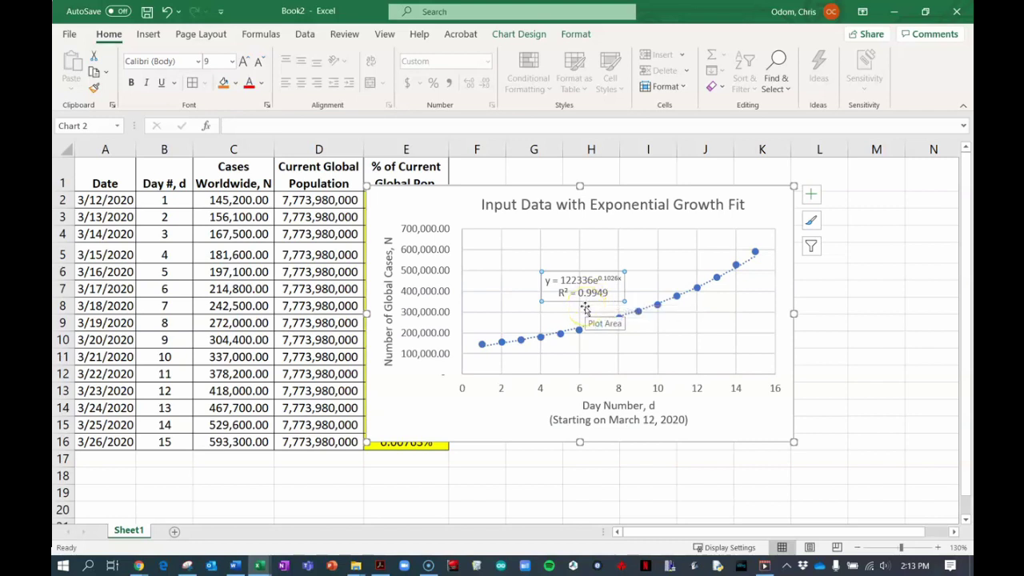
Move the chart just below the A and B parameter cells so the legend and equation cells beside the table are uncovered.
{"action": "left_click_drag", "start_coordinate": [462, 209], "coordinate": [558, 300]}
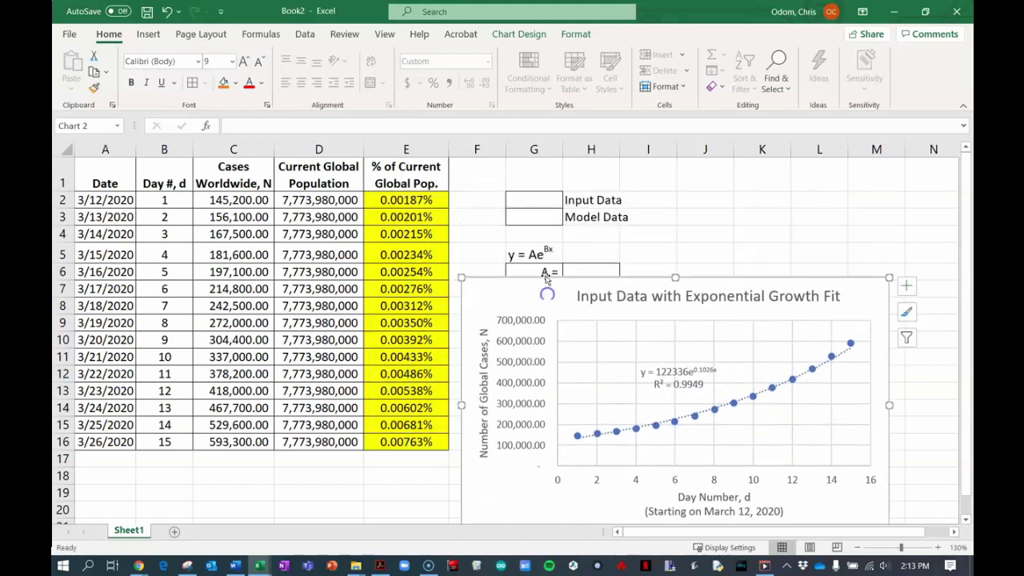
{"action": "left_click_drag", "start_coordinate": [487, 286], "coordinate": [488, 317]}
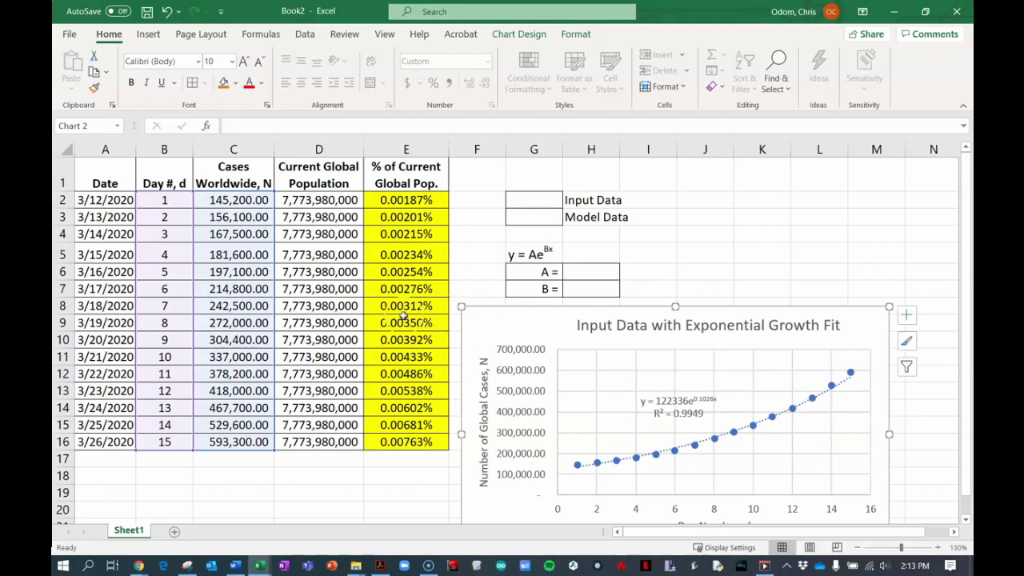
{"action": "scroll", "coordinate": [379, 310], "scroll_direction": "down", "scroll_amount": 1}
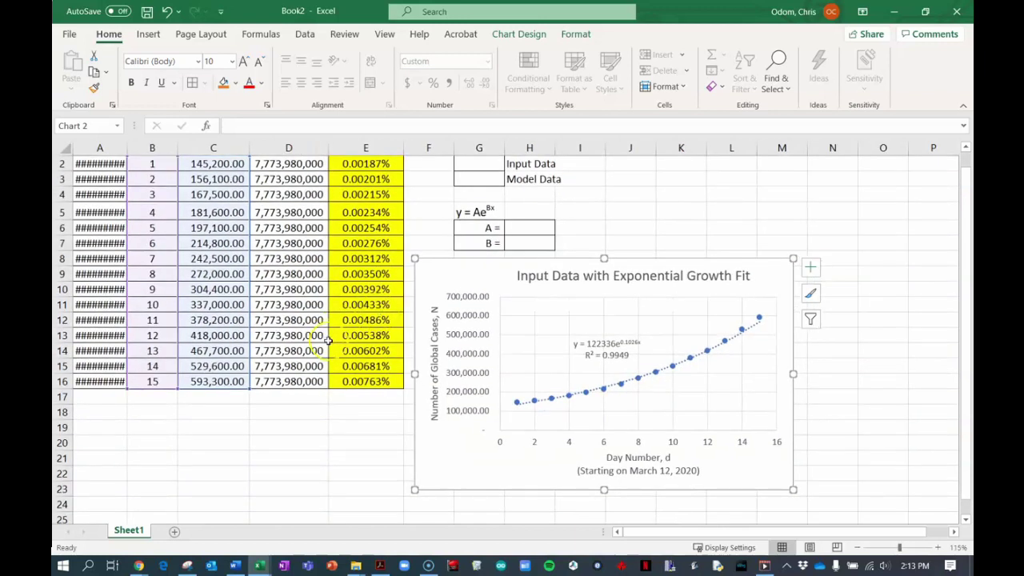
Widen column A enough for its dates to display in full.
{"action": "scroll", "coordinate": [328, 341], "scroll_direction": "up", "scroll_amount": 1}
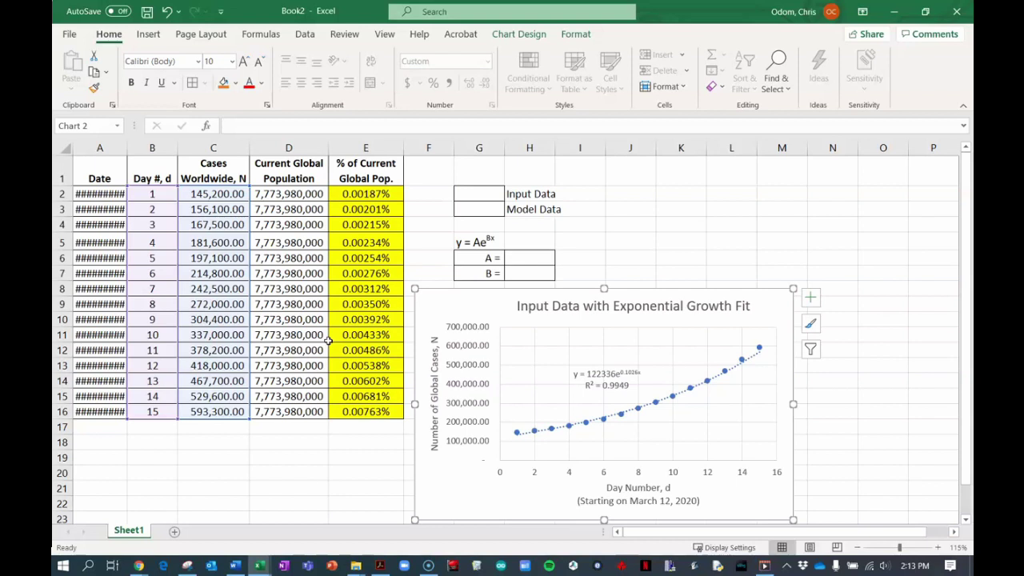
{"action": "left_click", "coordinate": [104, 148]}
{"action": "left_click_drag", "start_coordinate": [131, 148], "coordinate": [141, 148]}
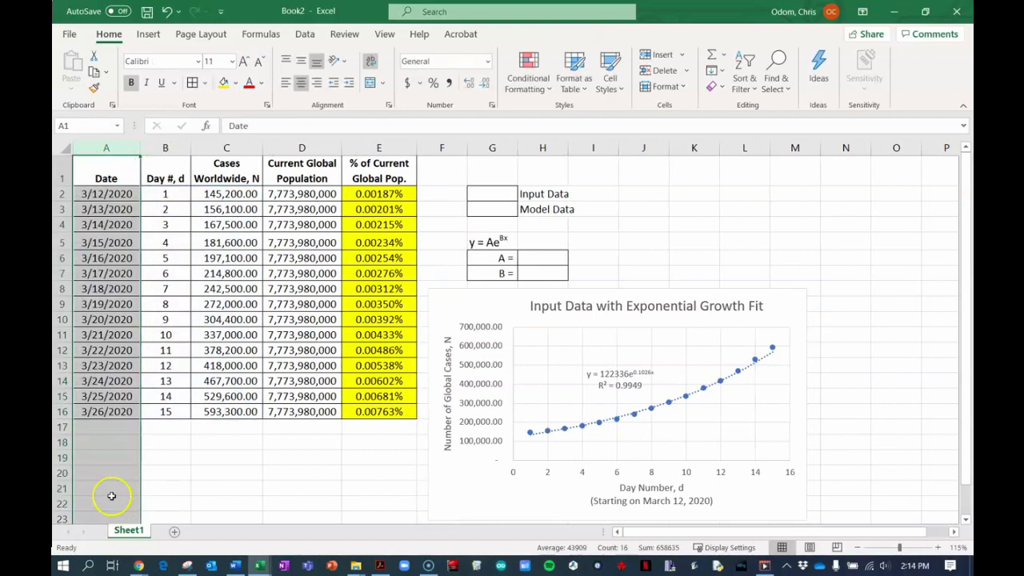
Extend the dates and day numbers from A16:B16 down to row 175, ending at 9/1/2020 and day 174.
{"action": "left_click", "coordinate": [98, 413]}
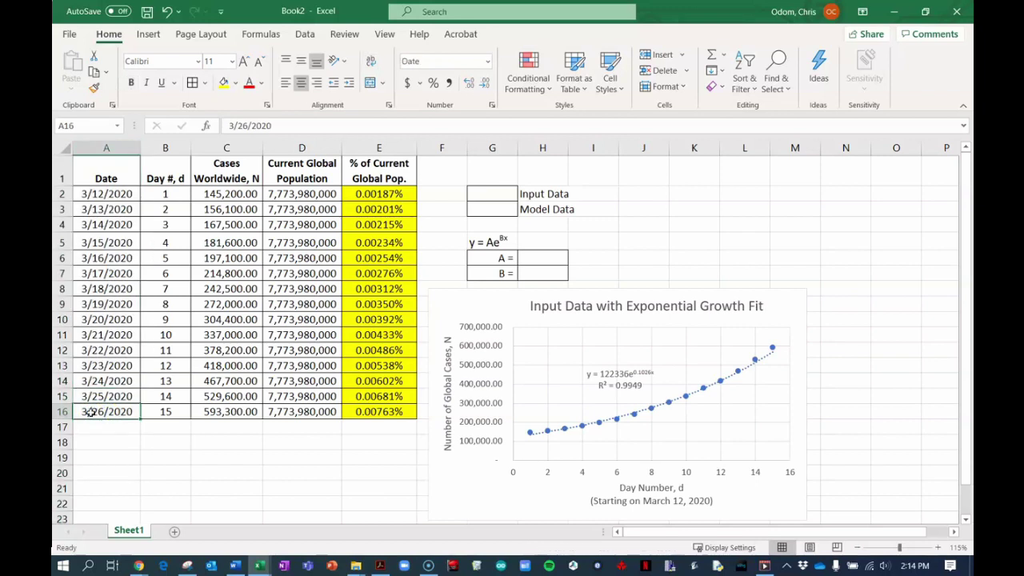
{"action": "left_click_drag", "start_coordinate": [90, 412], "coordinate": [152, 411]}
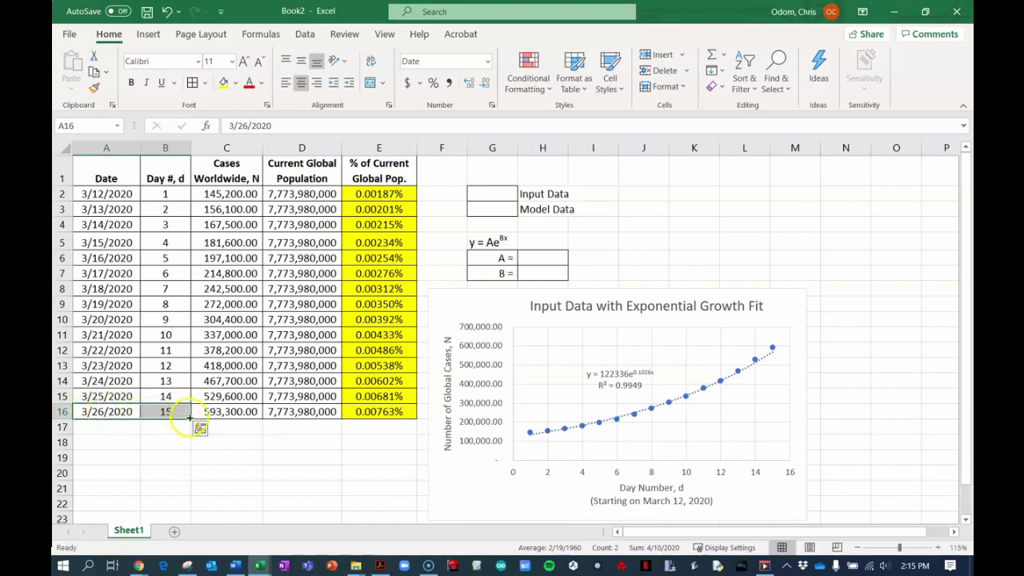
{"action": "left_click_drag", "start_coordinate": [192, 420], "coordinate": [165, 178]}
{"action": "scroll", "coordinate": [152, 366], "scroll_direction": "up", "scroll_amount": 3}
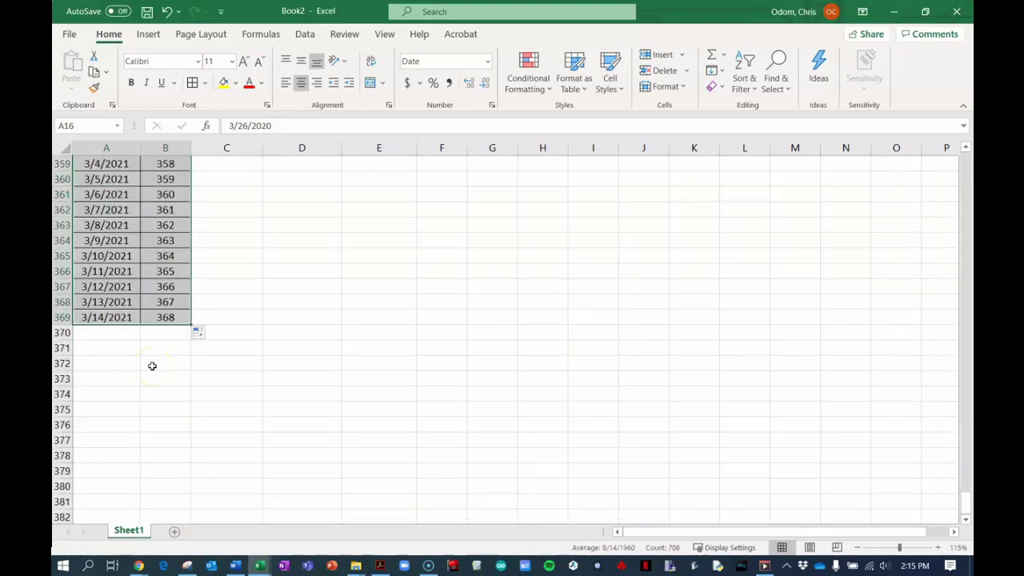
{"action": "left_click_drag", "start_coordinate": [190, 323], "coordinate": [190, 473]}
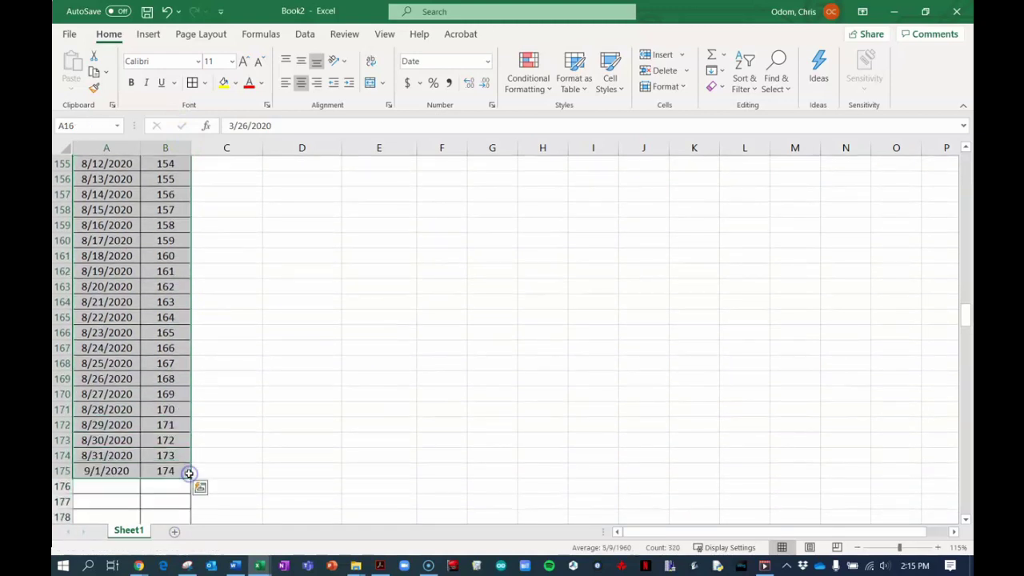
{"action": "left_click", "coordinate": [222, 403]}
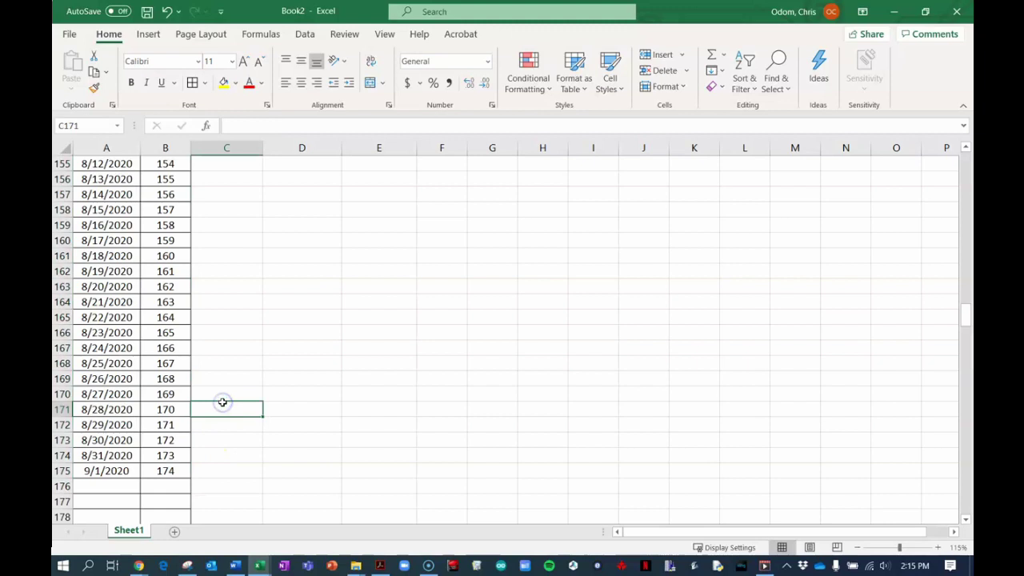
{"action": "scroll", "coordinate": [222, 403], "scroll_direction": "up", "scroll_amount": 20}
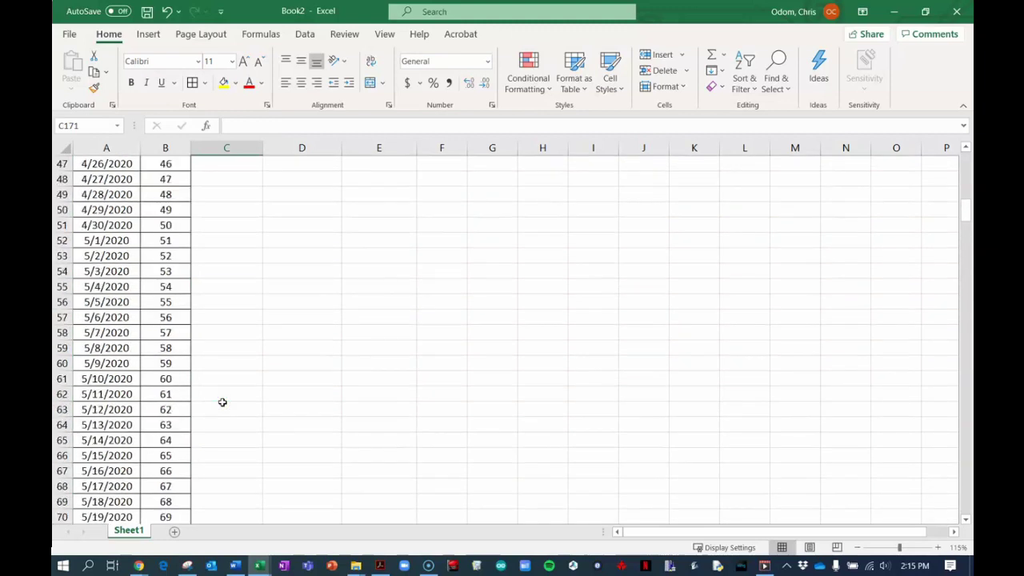
{"action": "scroll", "coordinate": [223, 402], "scroll_direction": "up", "scroll_amount": 15}
{"action": "left_click", "coordinate": [229, 347]}
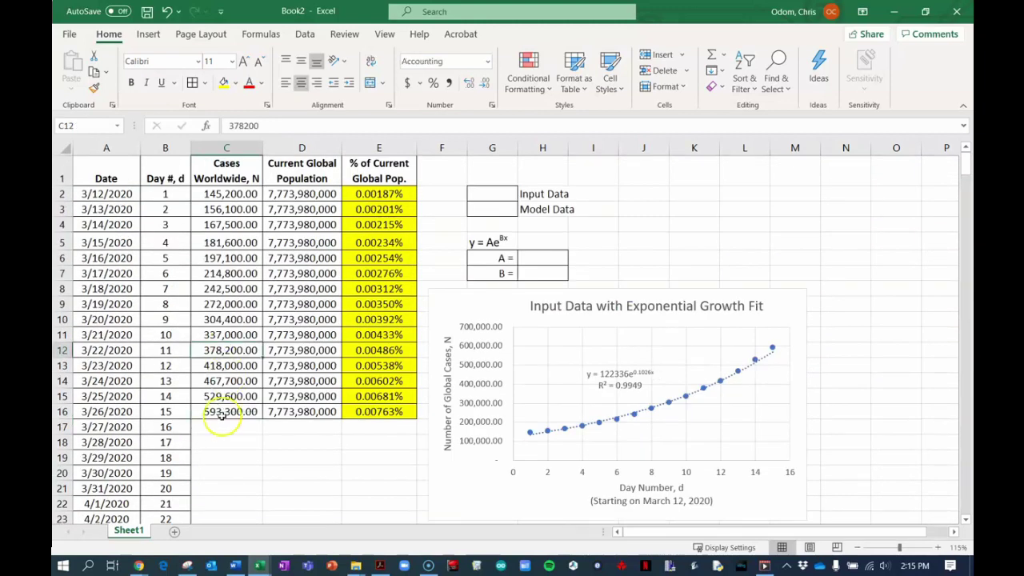
{"action": "left_click", "coordinate": [220, 425]}
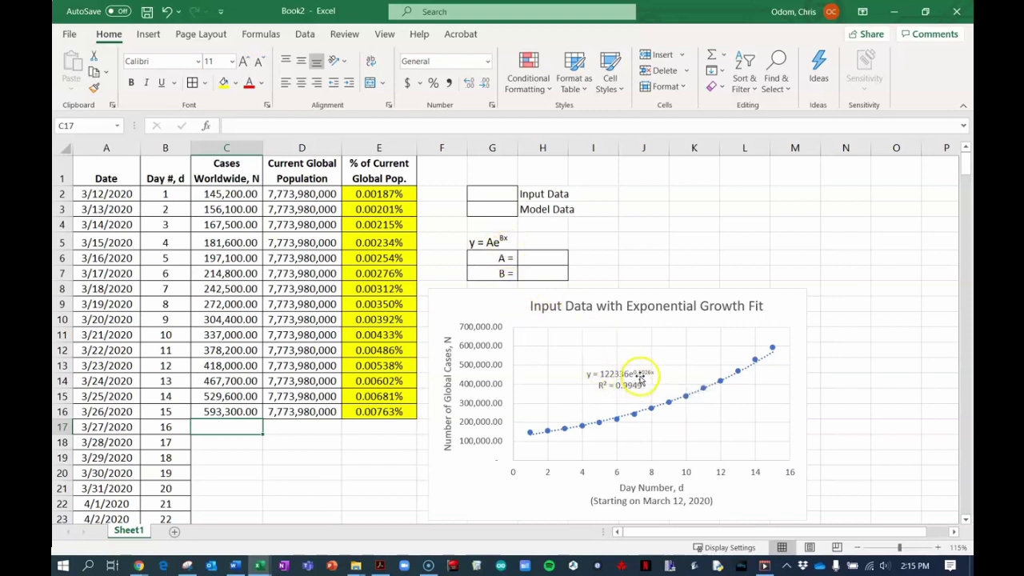
Enter the trendline coefficients by hand: 122336 for A in H6 and 0.1026 for B in H7.
{"action": "left_click", "coordinate": [528, 255]}
{"action": "type", "text": "122336"}
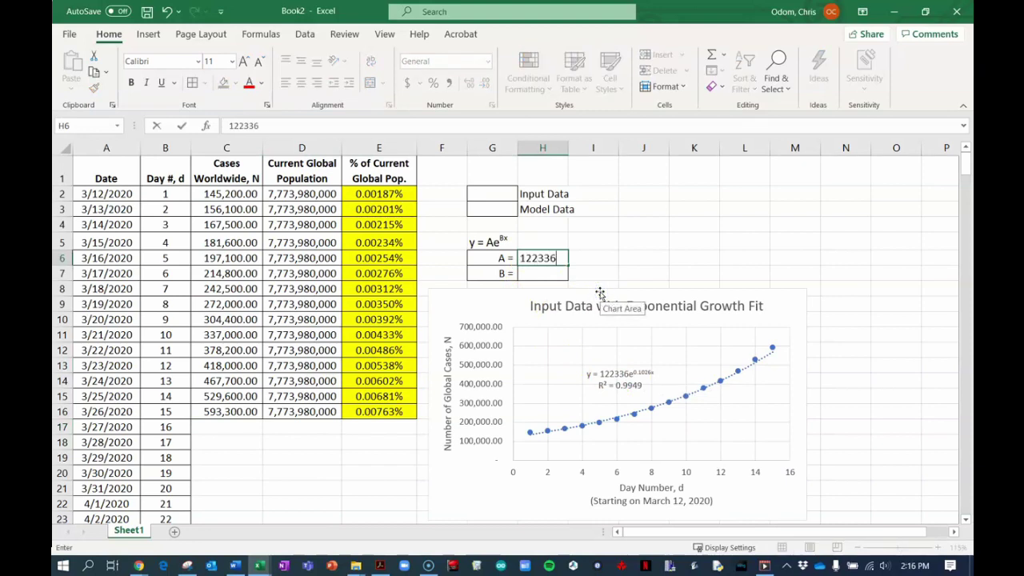
{"action": "left_click", "coordinate": [549, 272]}
{"action": "type", "text": "0.1026"}
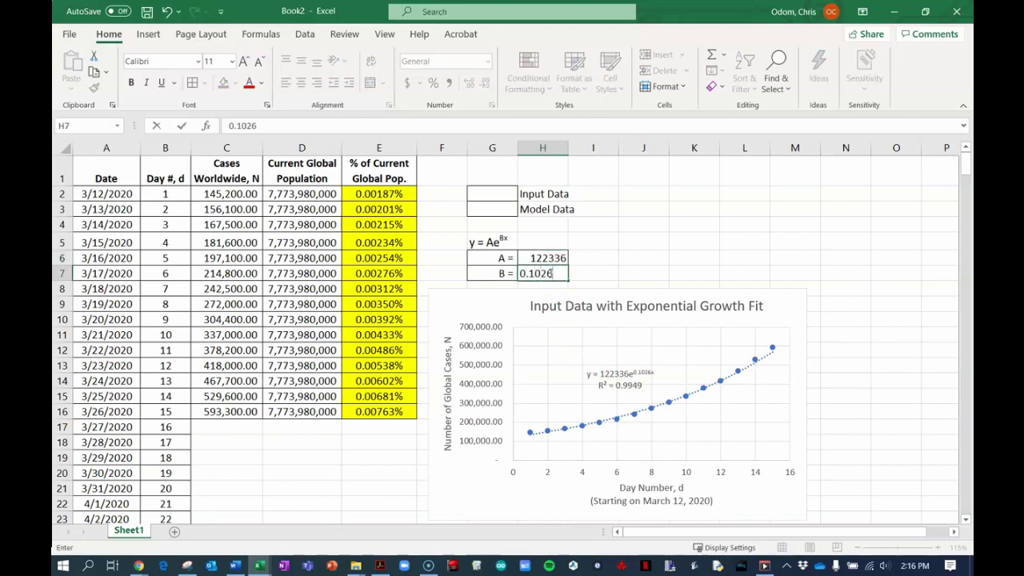
{"action": "key", "text": "Return"}
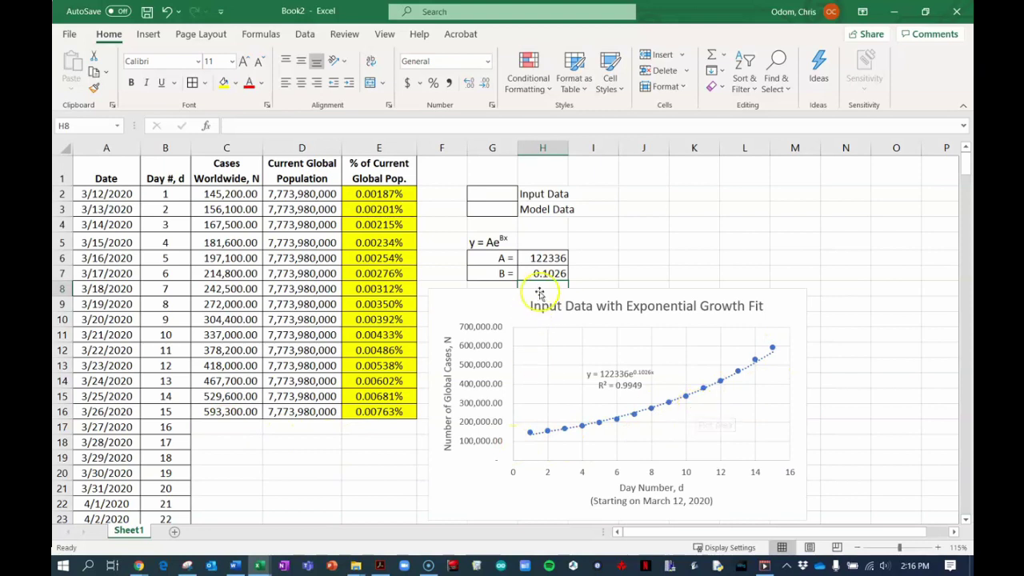
Clear the manually entered A and B coefficients from H6:H7.
{"action": "left_click", "coordinate": [543, 257]}
{"action": "left_click", "coordinate": [544, 271]}
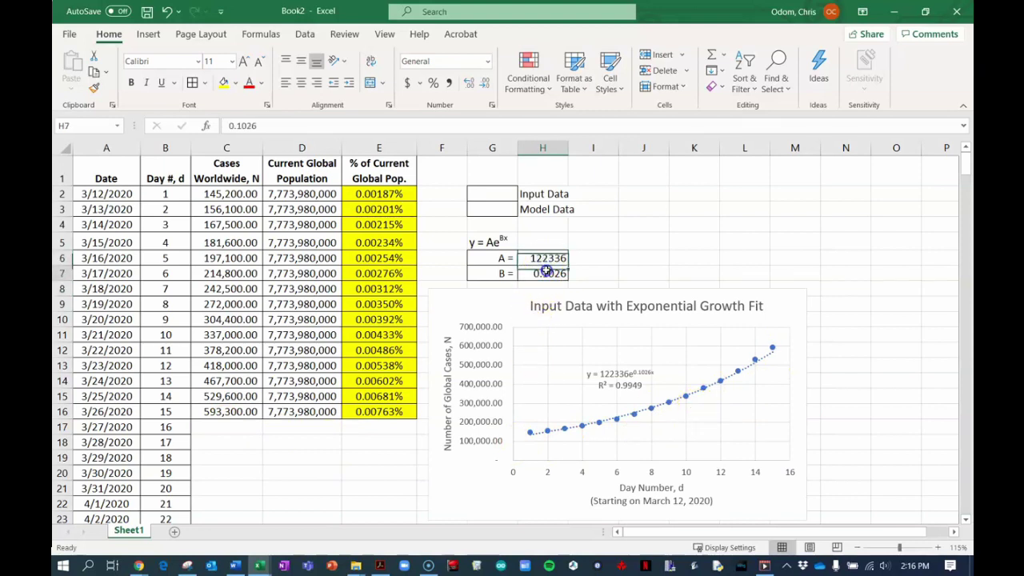
{"action": "left_click", "coordinate": [550, 260]}
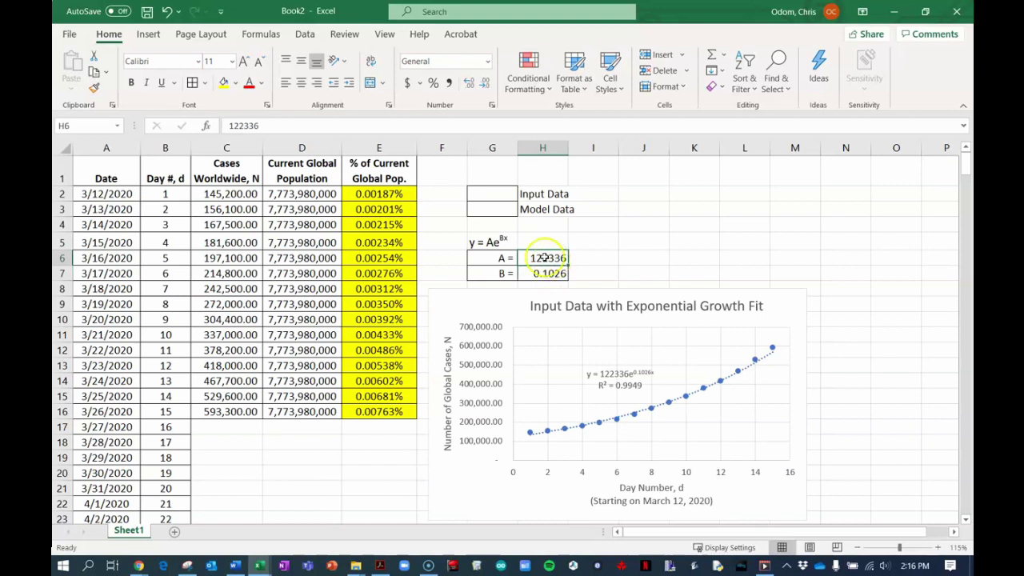
{"action": "left_click_drag", "start_coordinate": [542, 258], "coordinate": [545, 267]}
{"action": "key", "text": "Delete"}
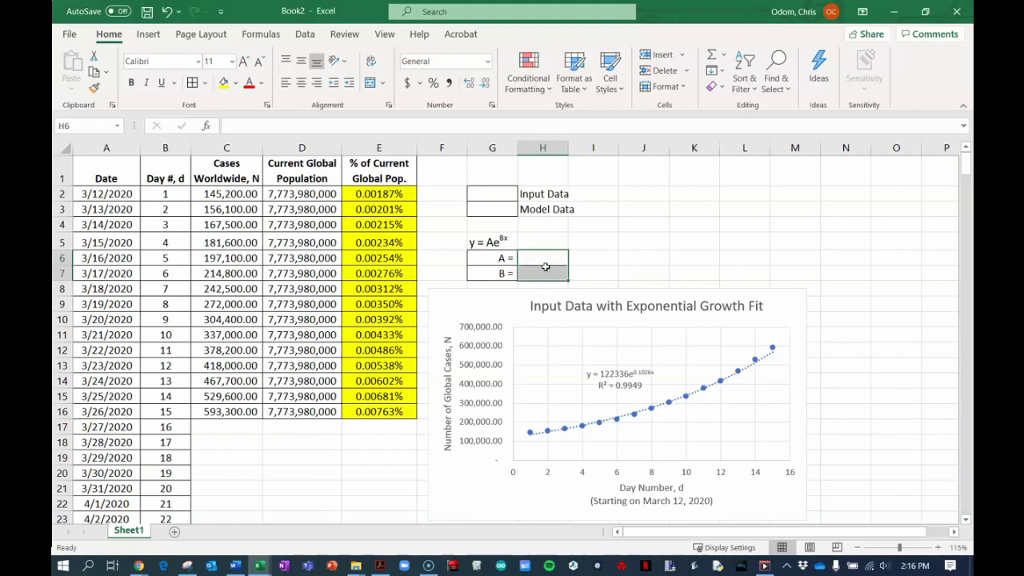
Switch to the browser article on getting chart trendline coefficients and review its formulas down to the Exponential Trendline section.
{"action": "left_click", "coordinate": [552, 263]}
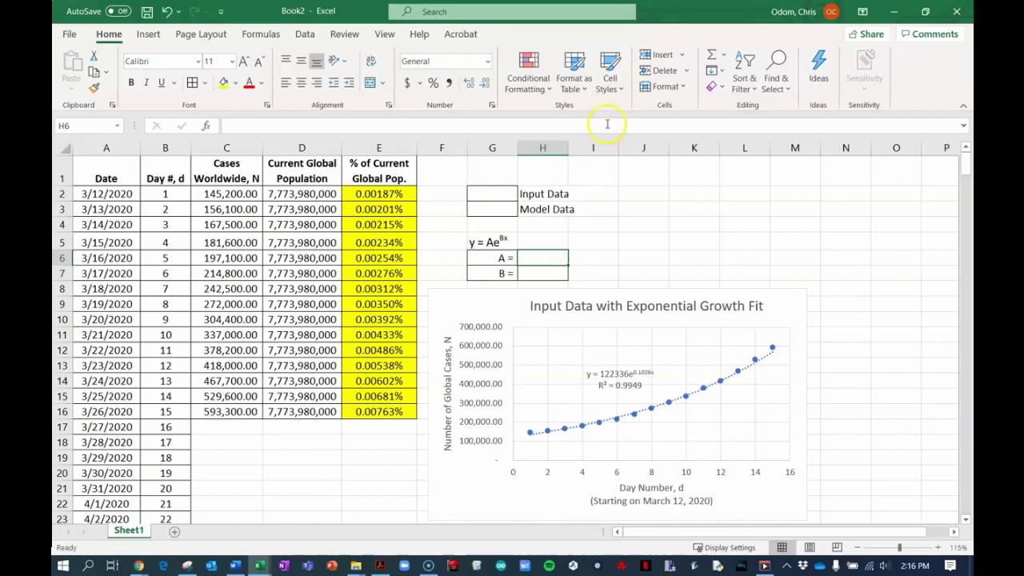
{"action": "left_click_drag", "start_coordinate": [697, 12], "coordinate": [345, 131]}
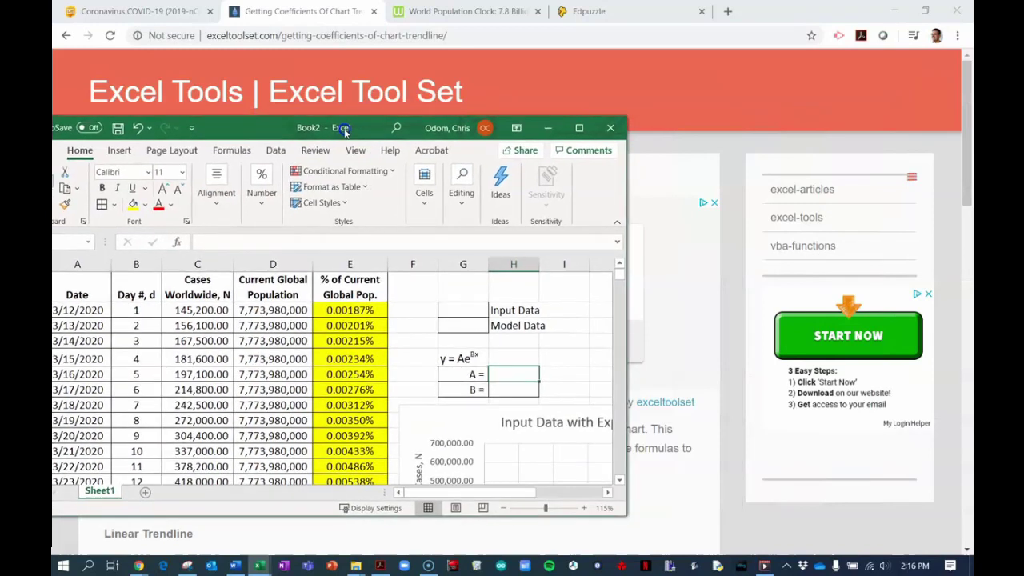
{"action": "left_click", "coordinate": [774, 16]}
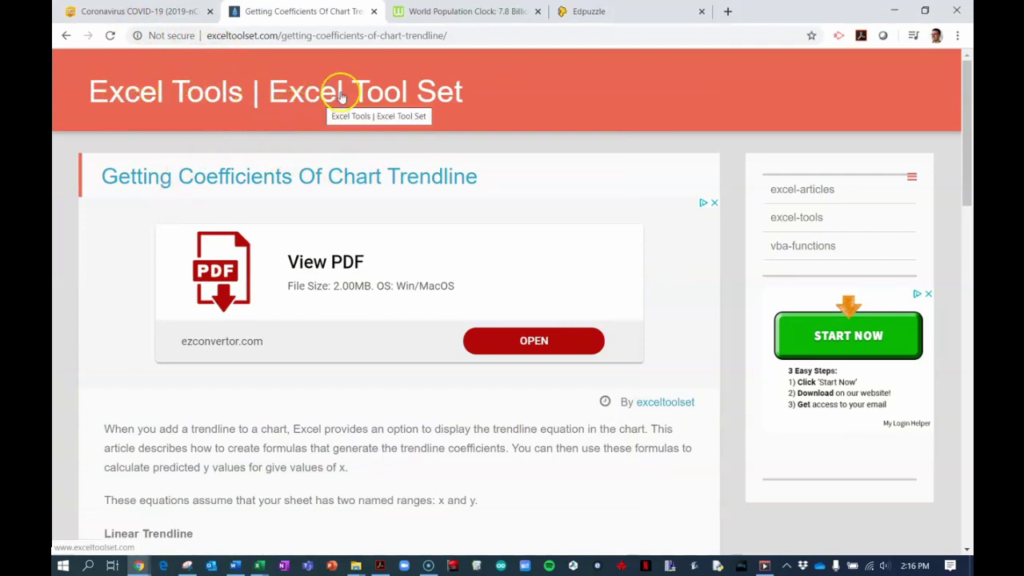
{"action": "scroll", "coordinate": [405, 236], "scroll_direction": "down", "scroll_amount": 2}
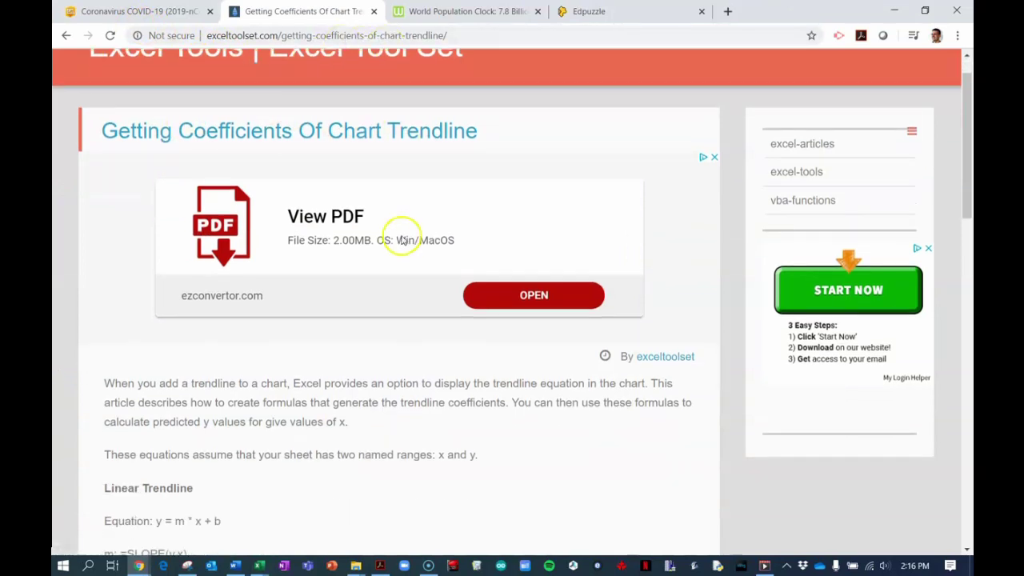
{"action": "scroll", "coordinate": [403, 239], "scroll_direction": "down", "scroll_amount": 2}
{"action": "scroll", "coordinate": [402, 238], "scroll_direction": "up", "scroll_amount": 5}
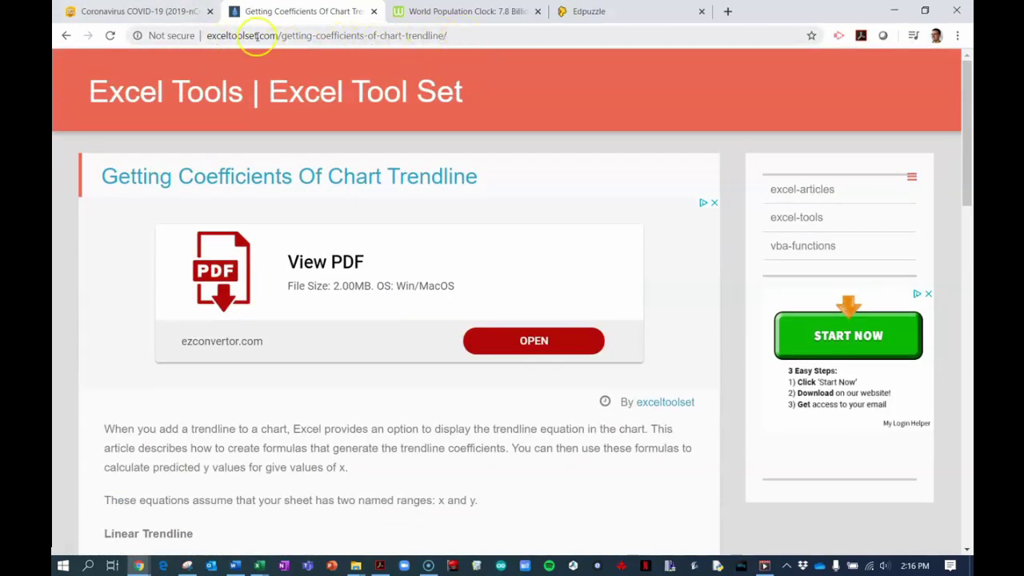
{"action": "scroll", "coordinate": [345, 228], "scroll_direction": "down", "scroll_amount": 2}
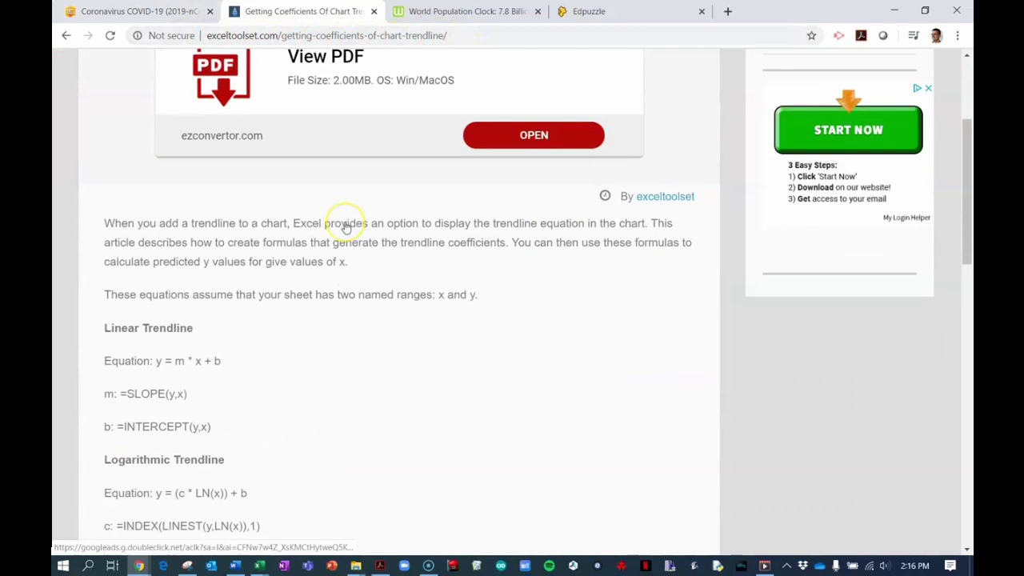
{"action": "scroll", "coordinate": [346, 228], "scroll_direction": "down", "scroll_amount": 2}
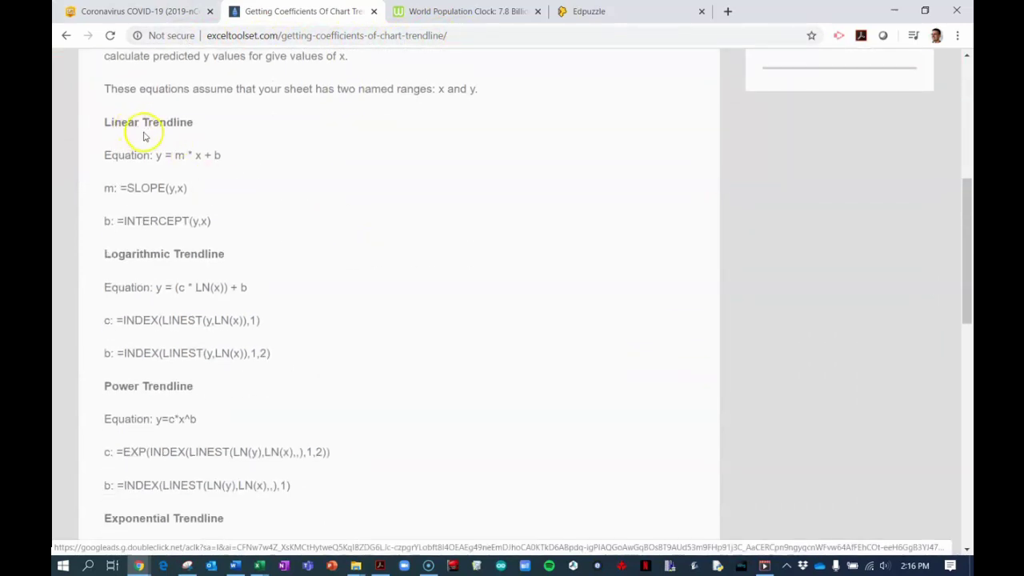
{"action": "double_click", "coordinate": [140, 188]}
{"action": "double_click", "coordinate": [140, 222]}
{"action": "left_click", "coordinate": [282, 222]}
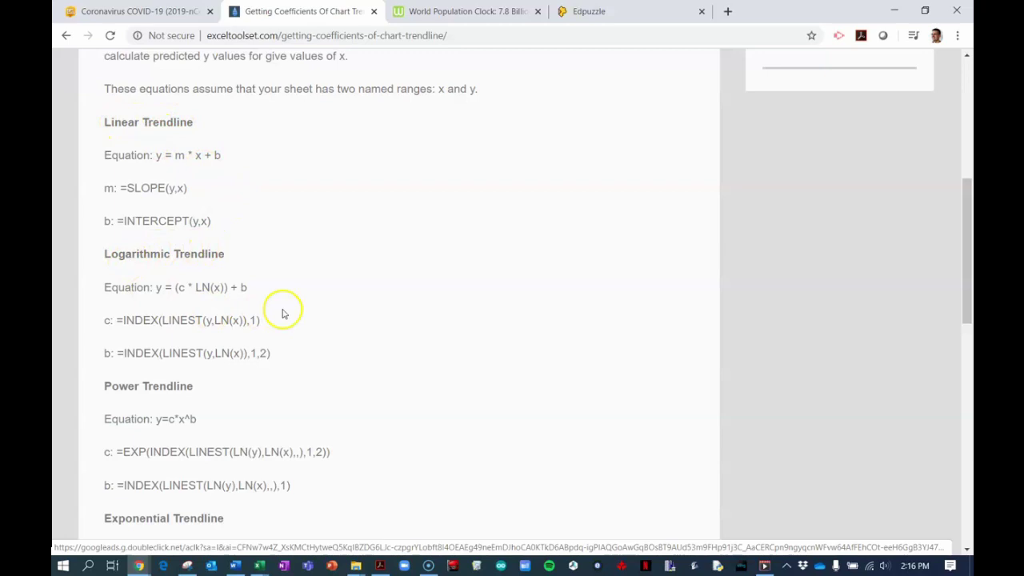
{"action": "scroll", "coordinate": [331, 279], "scroll_direction": "down", "scroll_amount": 3}
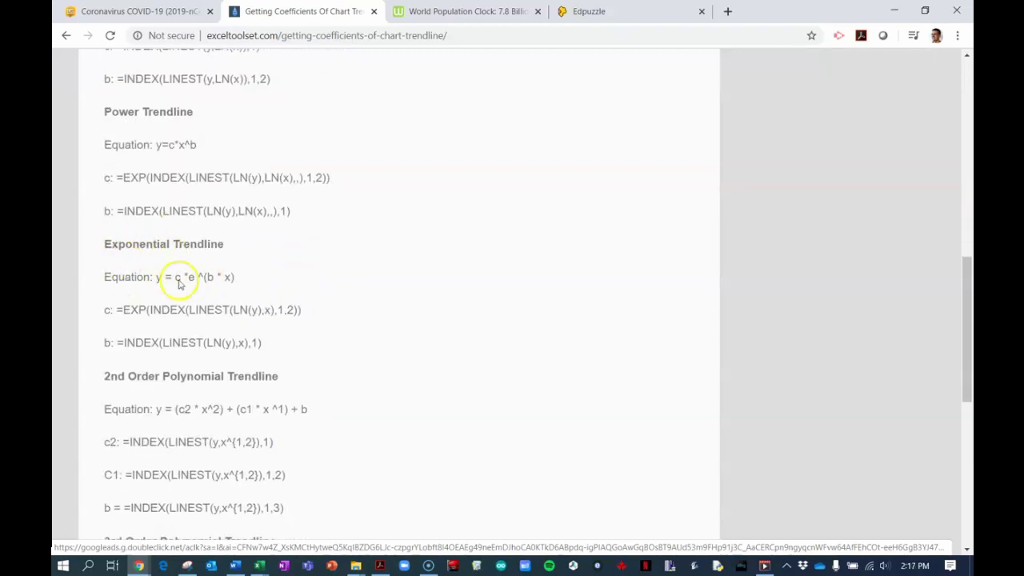
Arrange the trendline coefficients article and the Book2 workbook side by side, with the workbook on the other half of the display.
{"action": "double_click", "coordinate": [751, 10]}
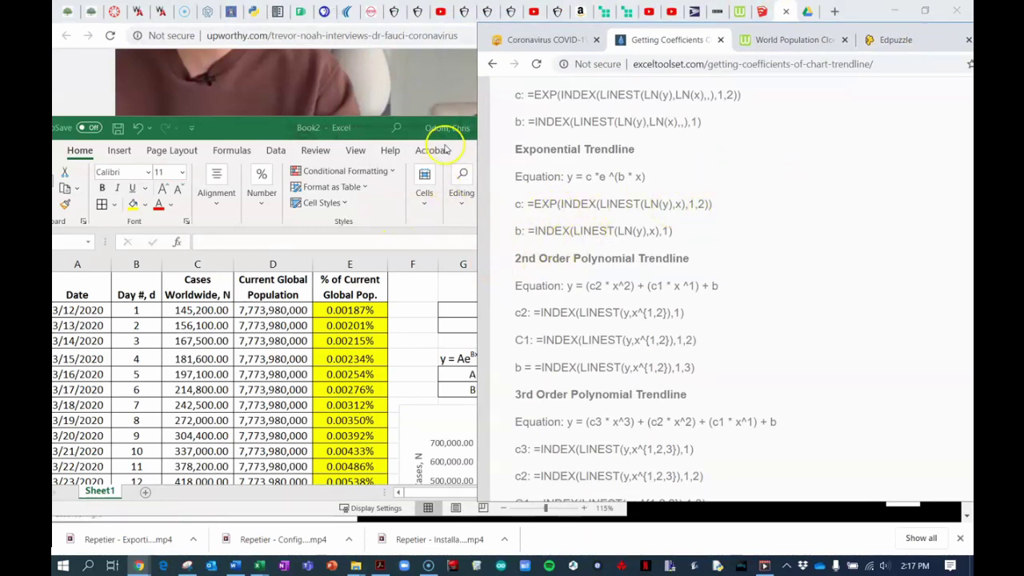
{"action": "left_click_drag", "start_coordinate": [920, 32], "coordinate": [906, 85]}
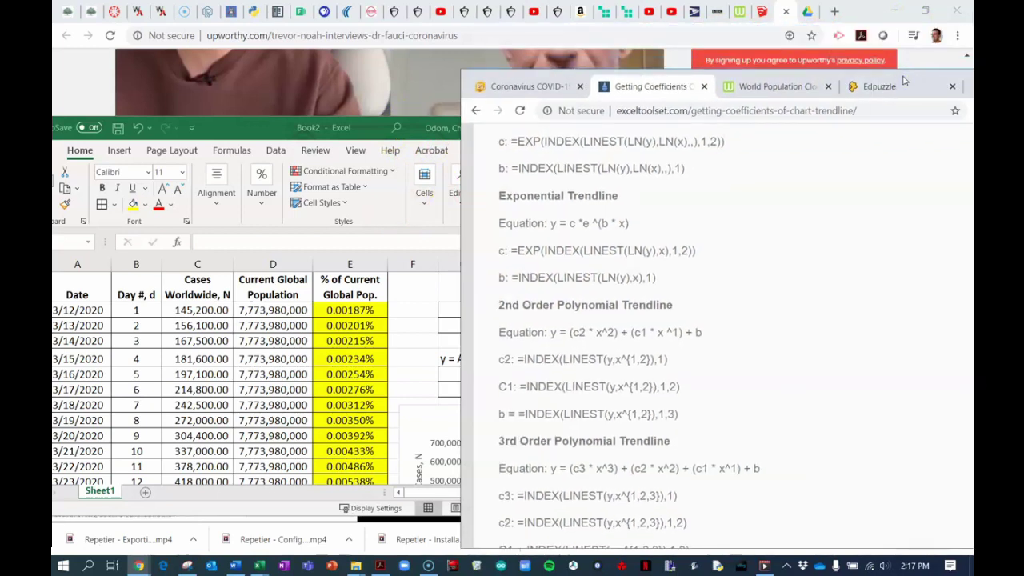
{"action": "left_click_drag", "start_coordinate": [904, 80], "coordinate": [970, 80]}
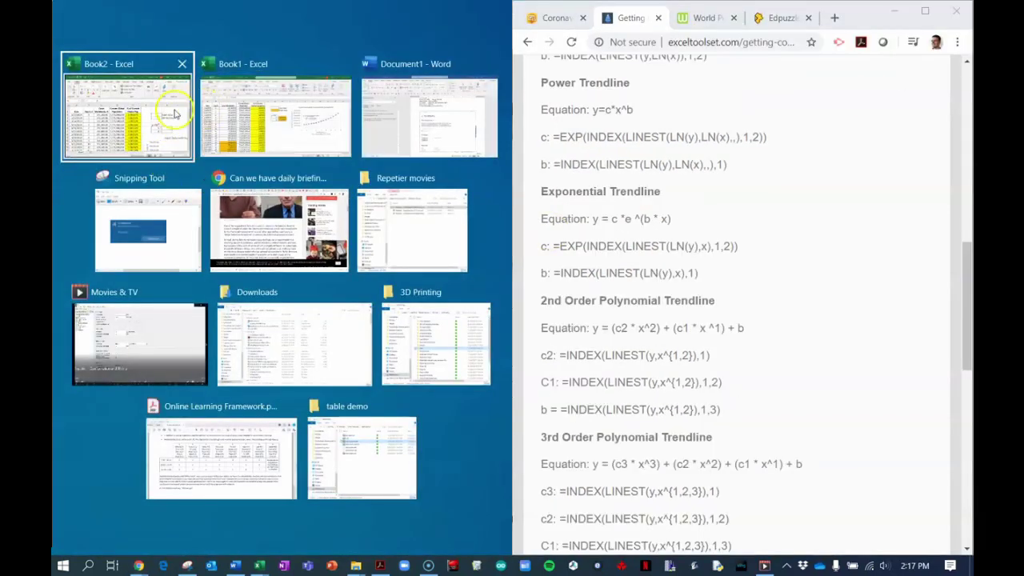
{"action": "left_click", "coordinate": [173, 116]}
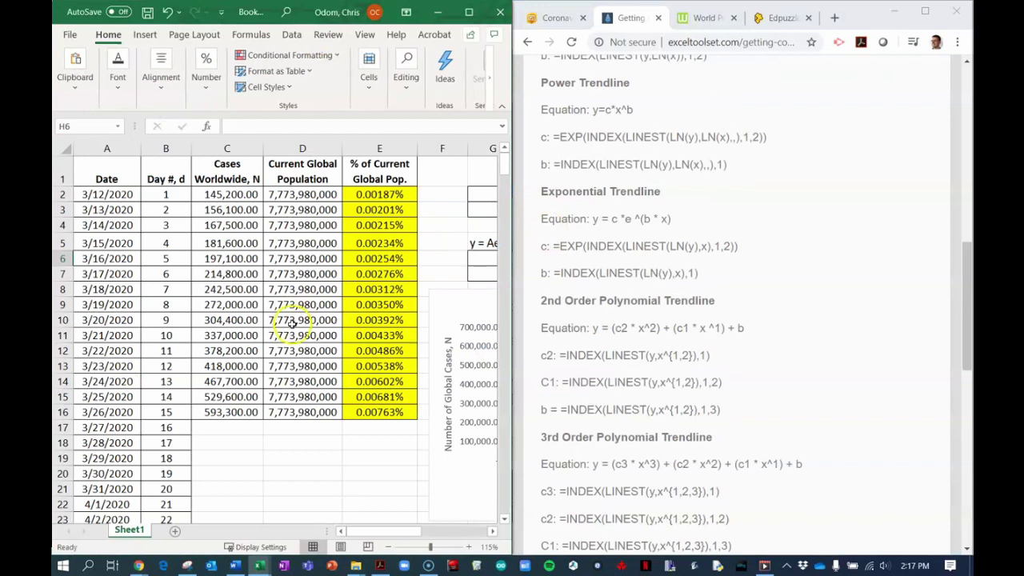
{"action": "left_click", "coordinate": [233, 432]}
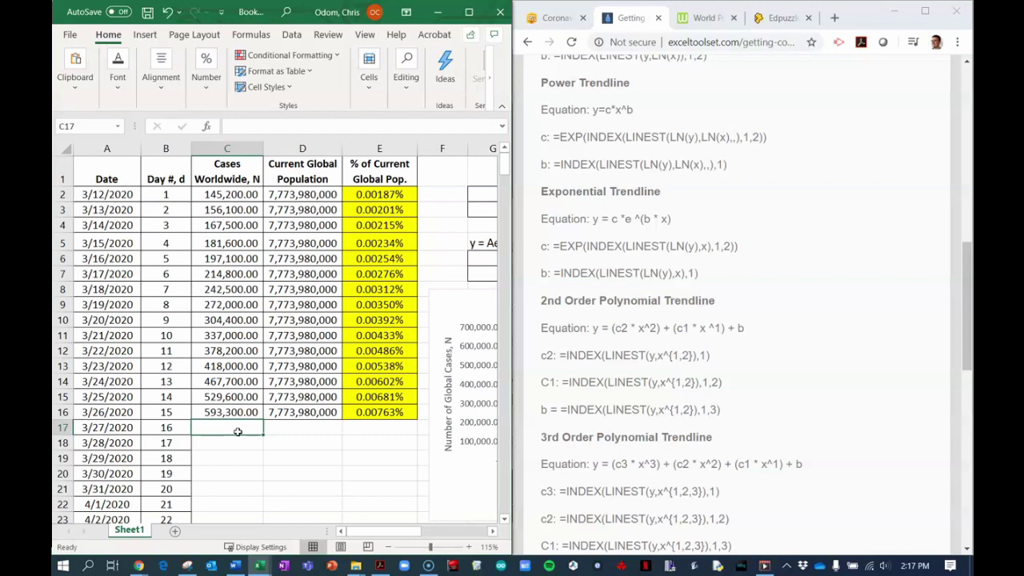
{"action": "type", "text": "="}
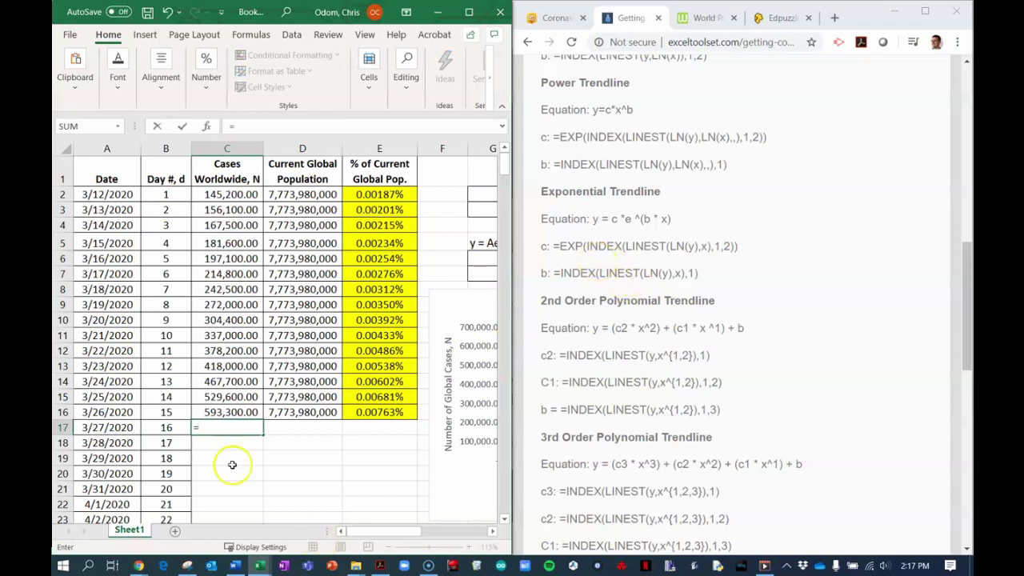
{"action": "left_click_drag", "start_coordinate": [352, 530], "coordinate": [393, 530]}
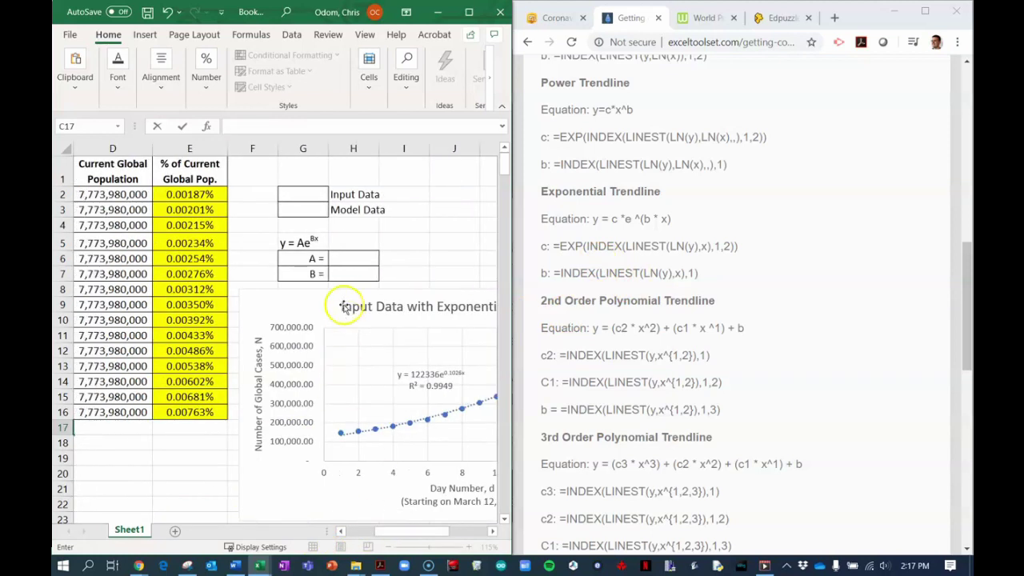
Copy the article's exponential c formula, =EXP(INDEX(LINEST(LN(y),x),1,2)), into cell H6 for coefficient A.
{"action": "left_click", "coordinate": [350, 260]}
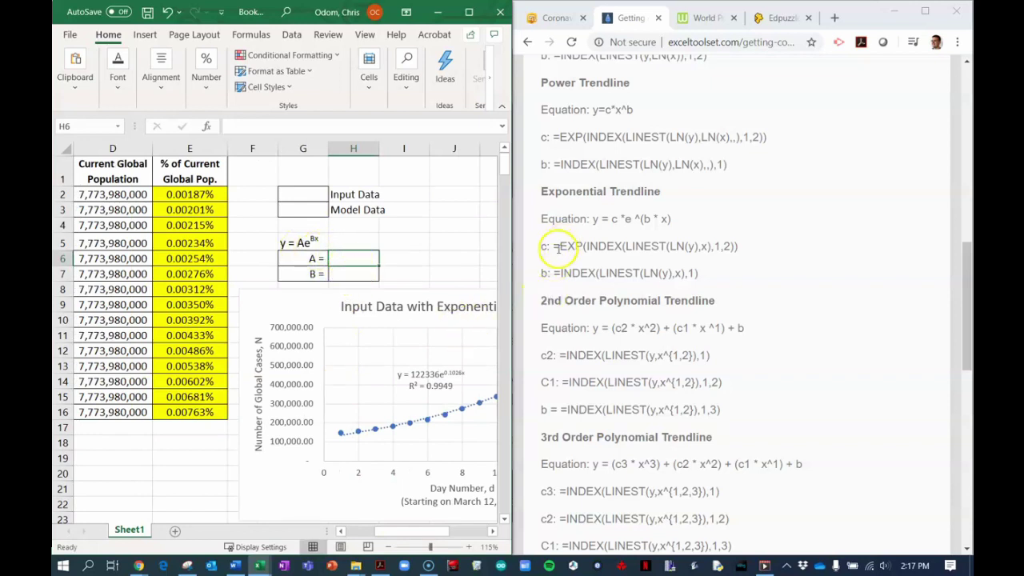
{"action": "left_click", "coordinate": [614, 219]}
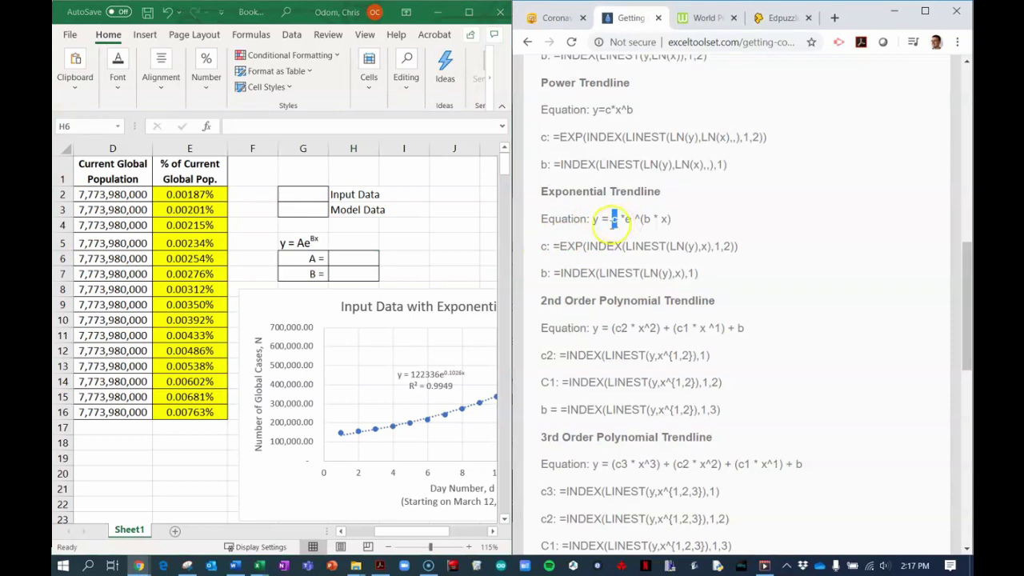
{"action": "left_click_drag", "start_coordinate": [553, 247], "coordinate": [733, 248]}
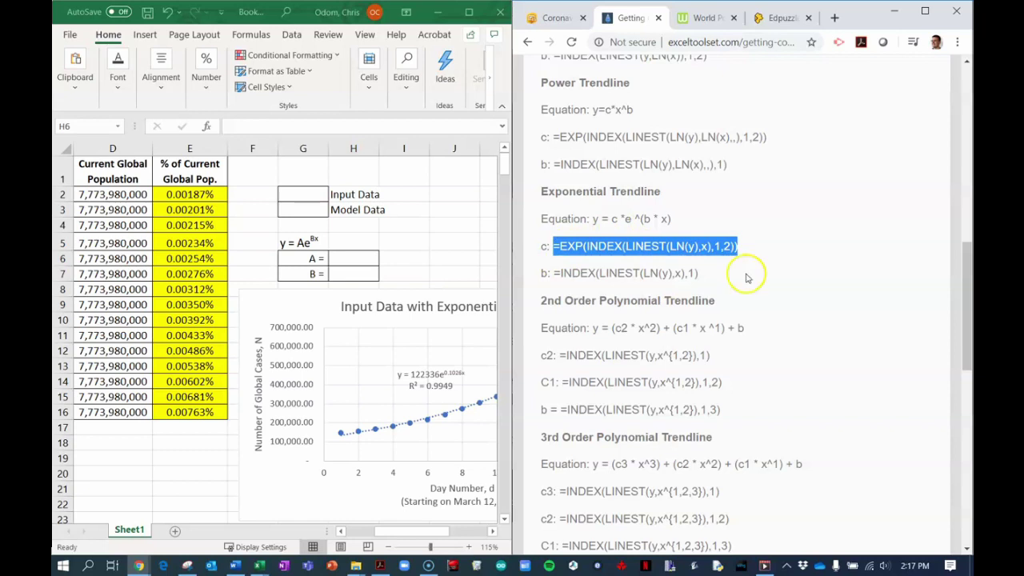
{"action": "left_click", "coordinate": [354, 259]}
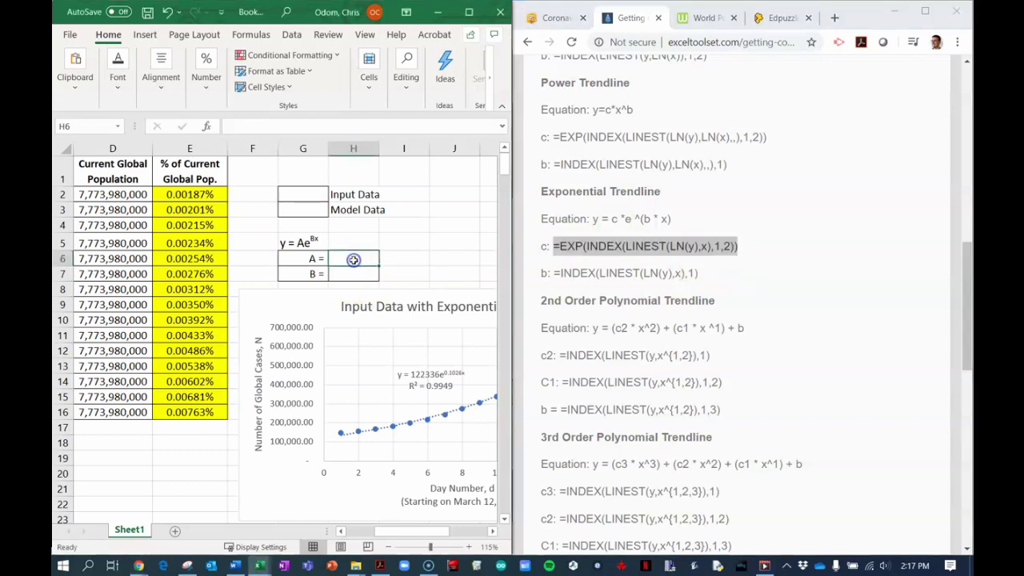
{"action": "left_click", "coordinate": [282, 127]}
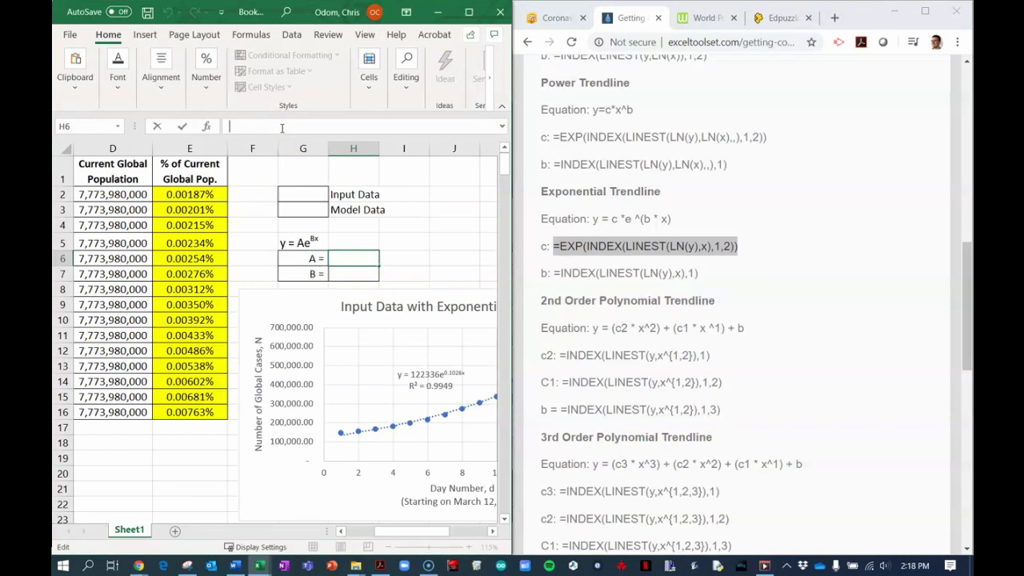
{"action": "type", "text": "=EXP(INDEX(LINEST(LN(y),x),1,2))"}
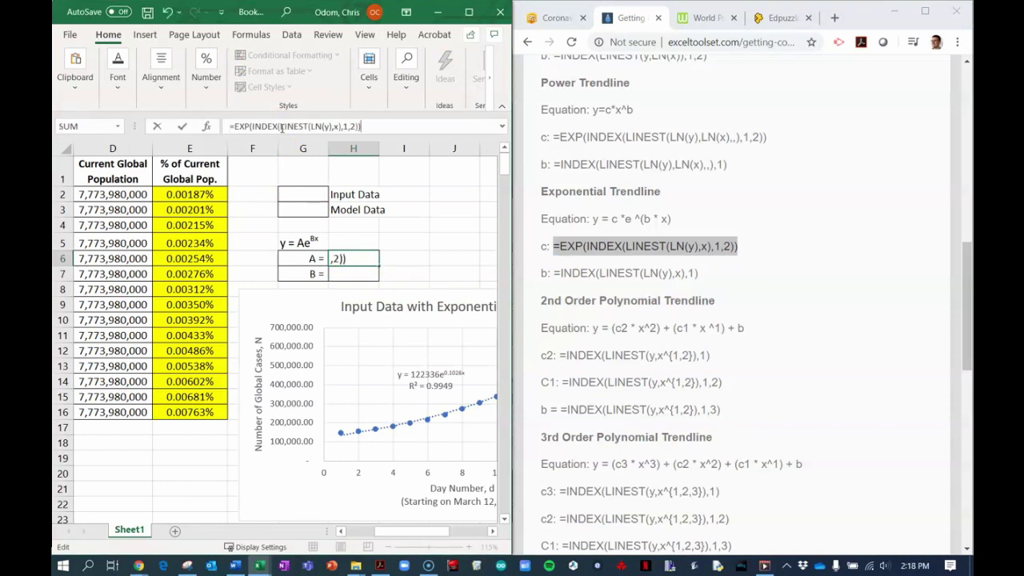
In H6's formula, replace y with C2:C16 and x with B2:B16, and compare the result with the chart's trendline equation.
{"action": "left_click", "coordinate": [328, 126]}
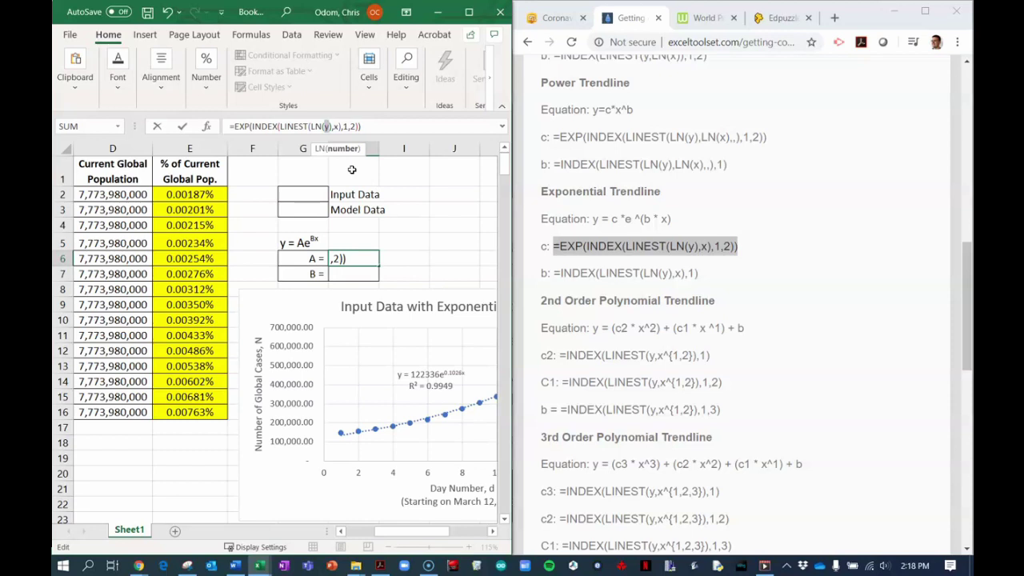
{"action": "key", "text": "BackSpace"}
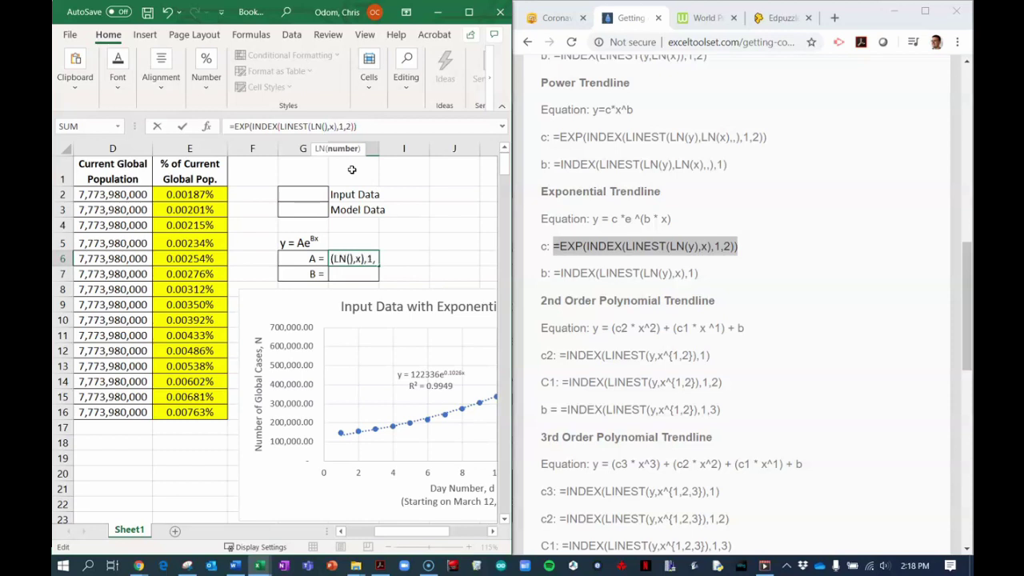
{"action": "left_click_drag", "start_coordinate": [400, 532], "coordinate": [383, 535]}
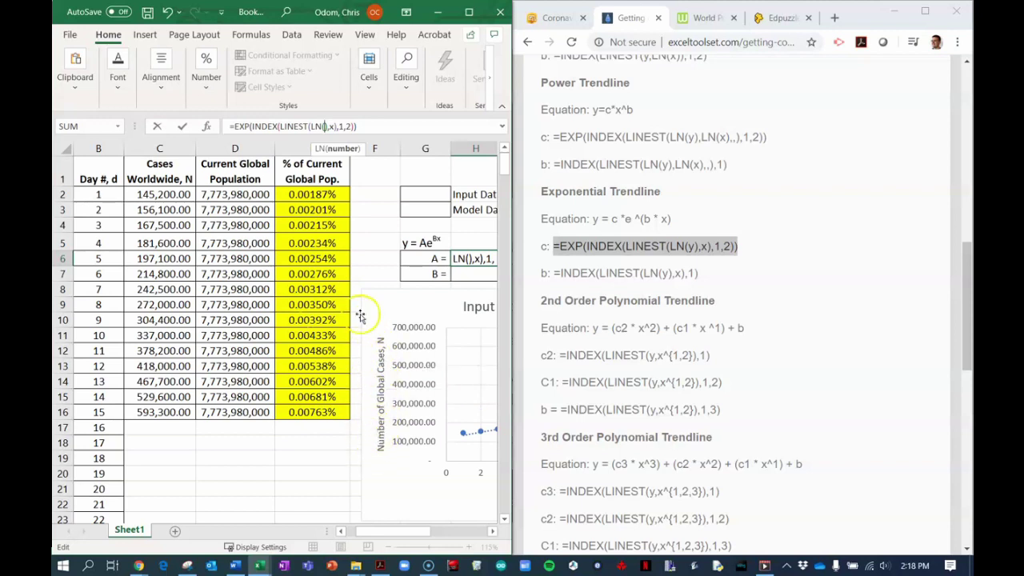
{"action": "left_click_drag", "start_coordinate": [151, 195], "coordinate": [151, 412]}
{"action": "left_click", "coordinate": [362, 126]}
{"action": "left_click", "coordinate": [361, 127]}
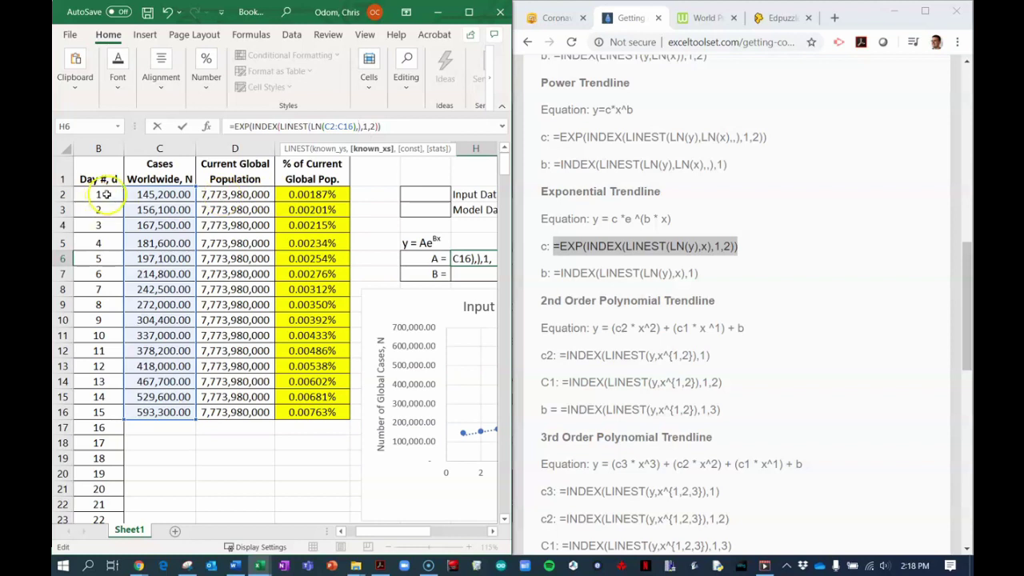
{"action": "left_click_drag", "start_coordinate": [398, 532], "coordinate": [365, 534]}
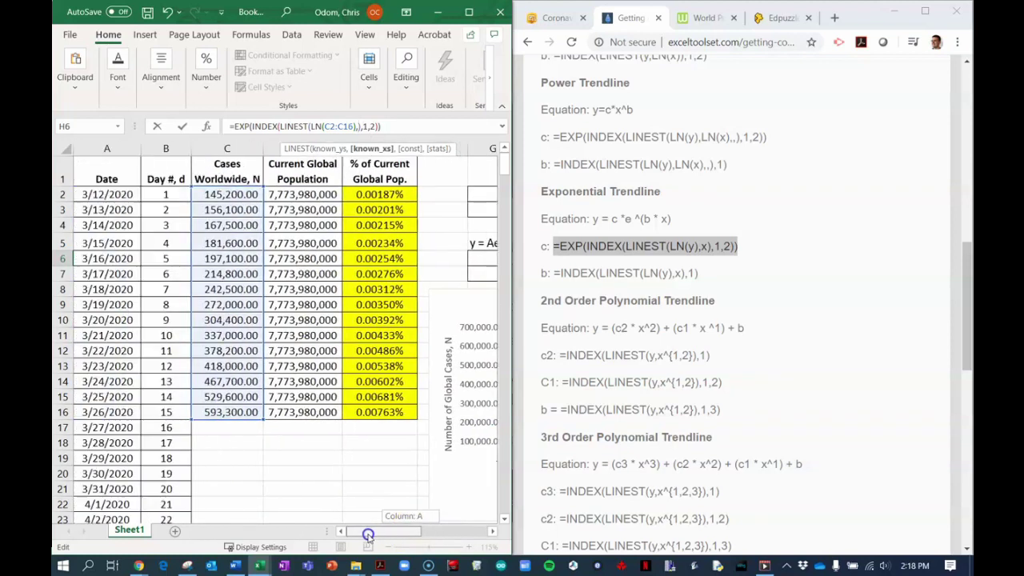
{"action": "left_click_drag", "start_coordinate": [175, 192], "coordinate": [179, 411]}
{"action": "left_click", "coordinate": [415, 125]}
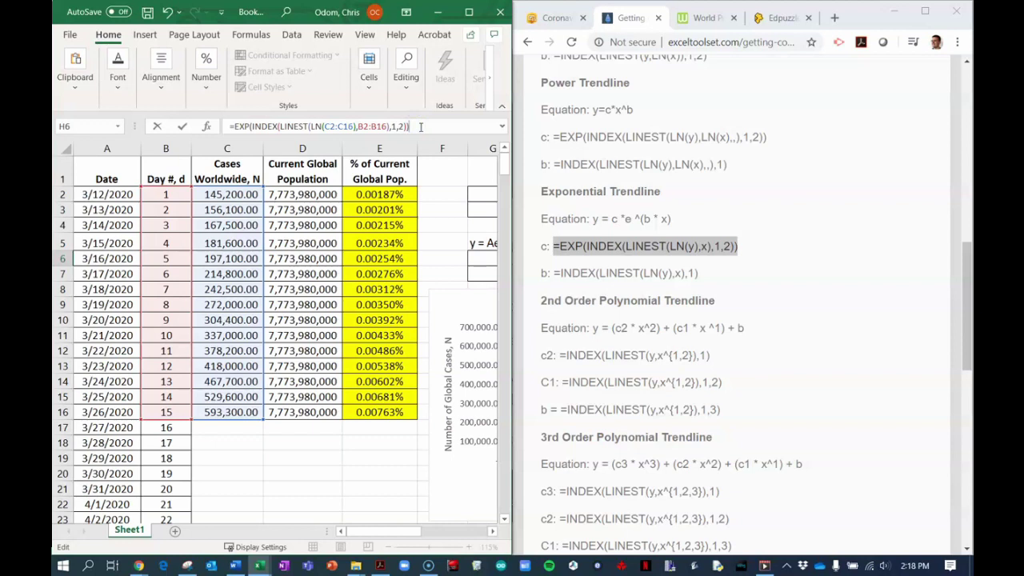
{"action": "key", "text": "Return"}
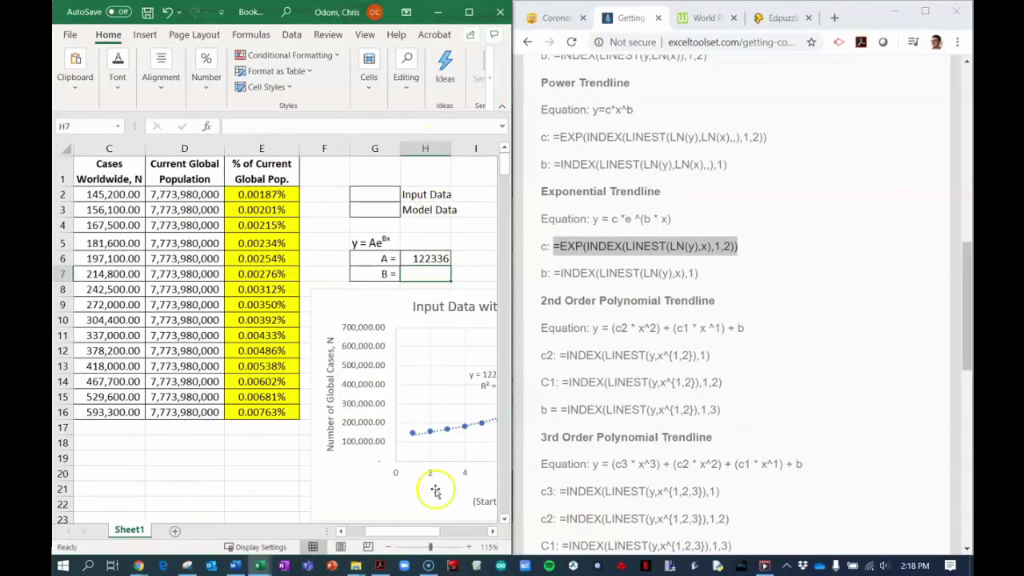
{"action": "left_click_drag", "start_coordinate": [403, 532], "coordinate": [422, 532]}
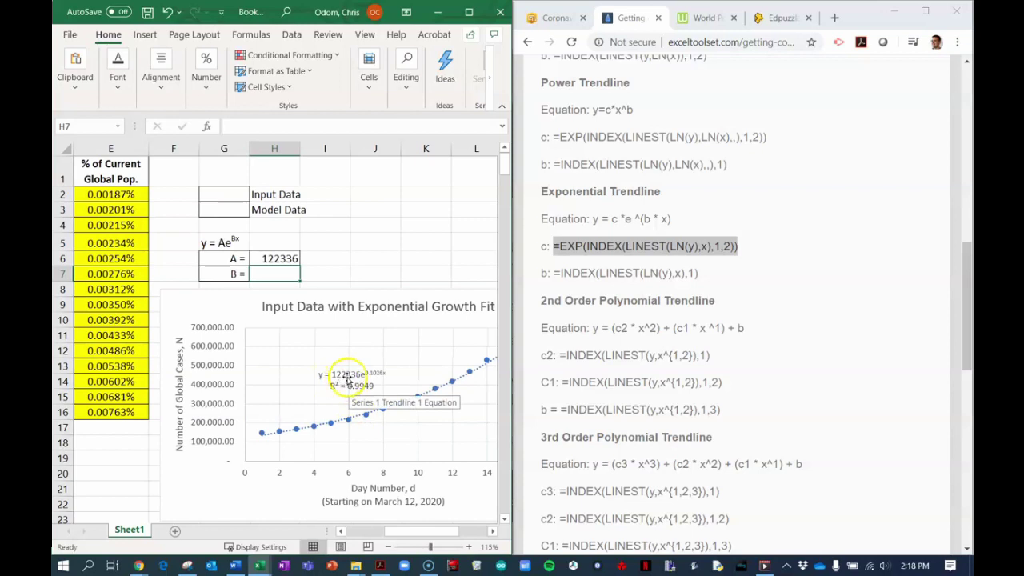
{"action": "left_click", "coordinate": [290, 258]}
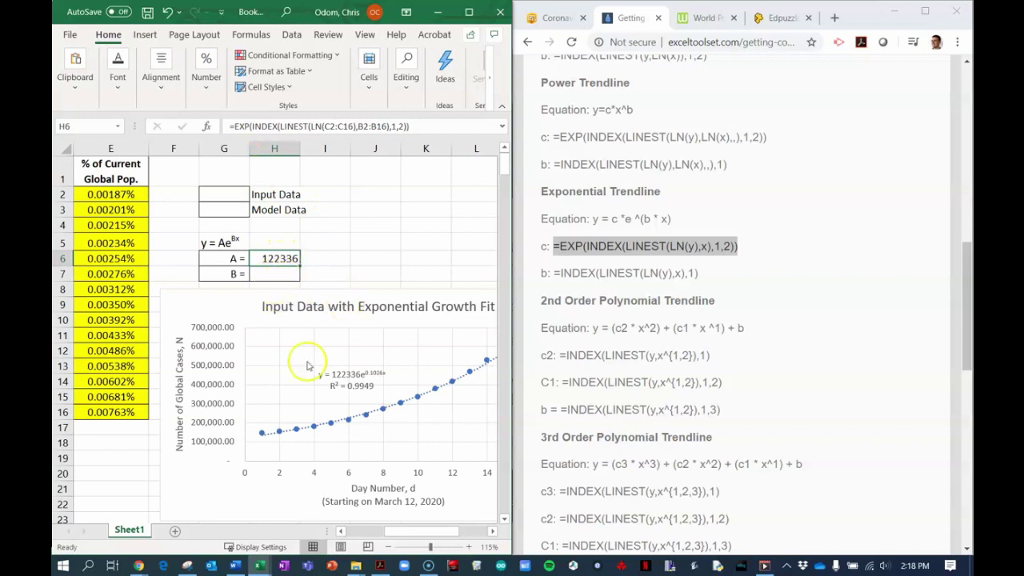
Copy the article's exponential b formula, =INDEX(LINEST(LN(y),x),1), into cell H7 for coefficient B.
{"action": "left_click_drag", "start_coordinate": [424, 534], "coordinate": [393, 533]}
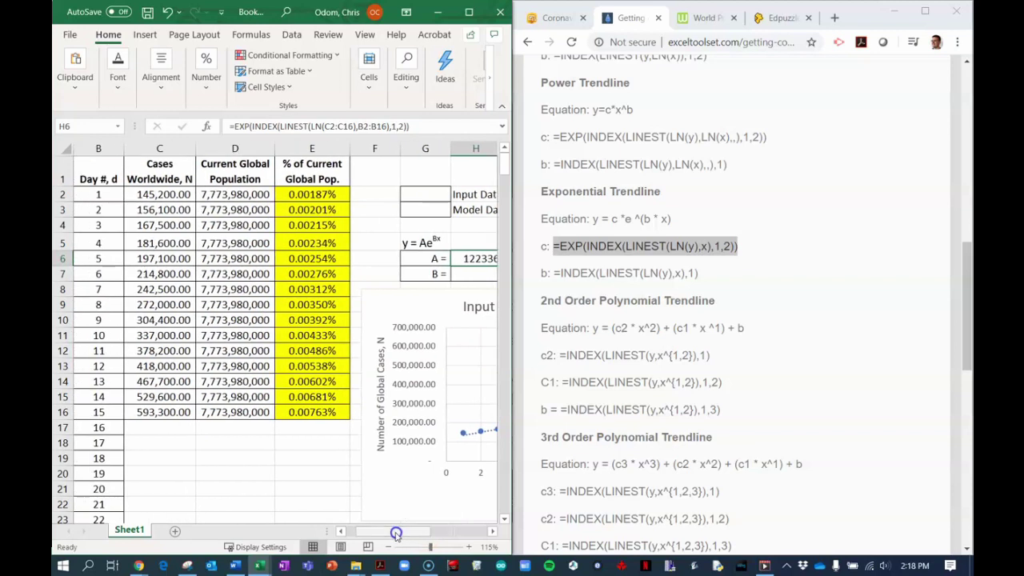
{"action": "left_click", "coordinate": [560, 273]}
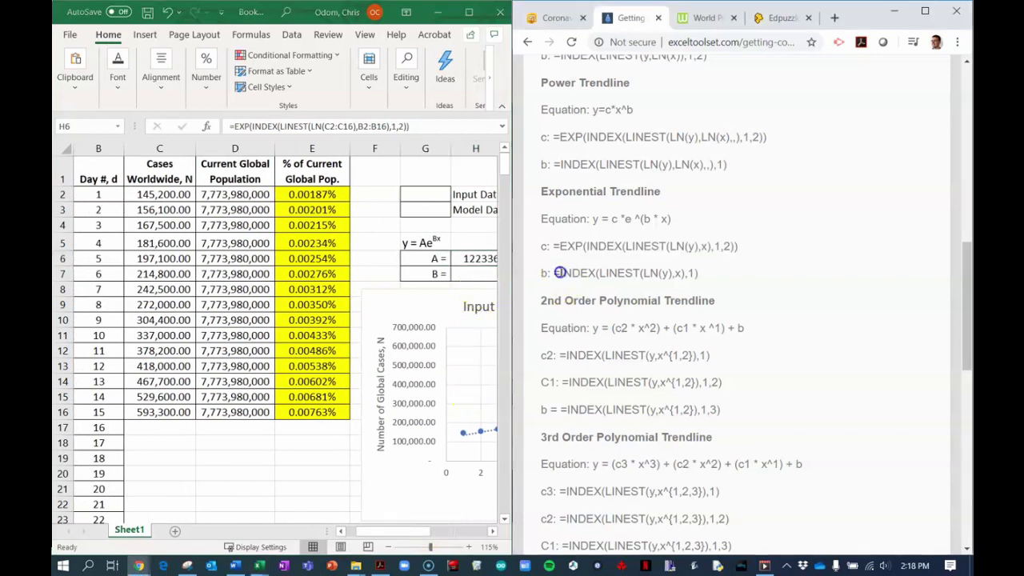
{"action": "left_click_drag", "start_coordinate": [569, 274], "coordinate": [705, 274]}
{"action": "key", "text": "ctrl+c"}
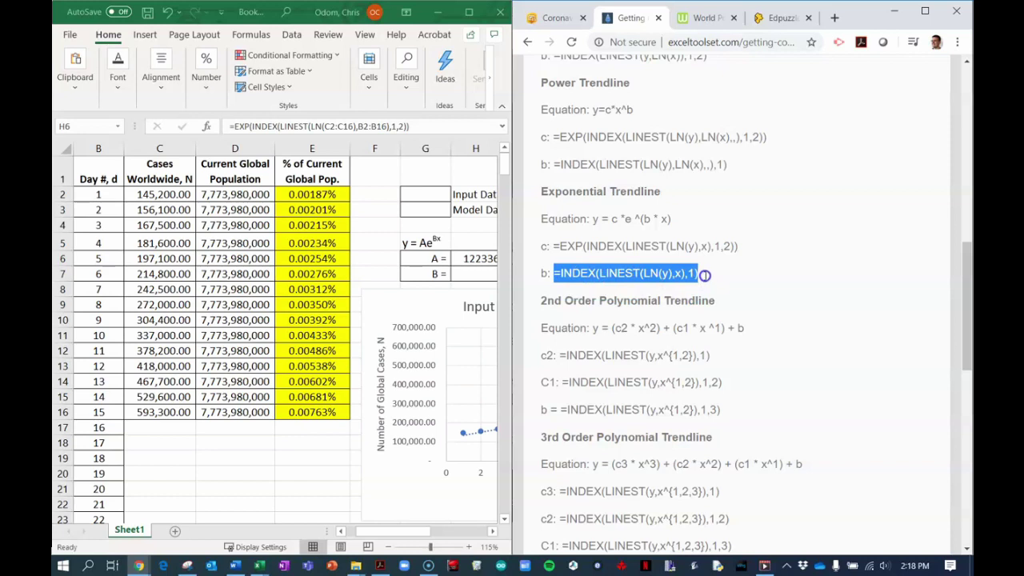
{"action": "left_click", "coordinate": [486, 277]}
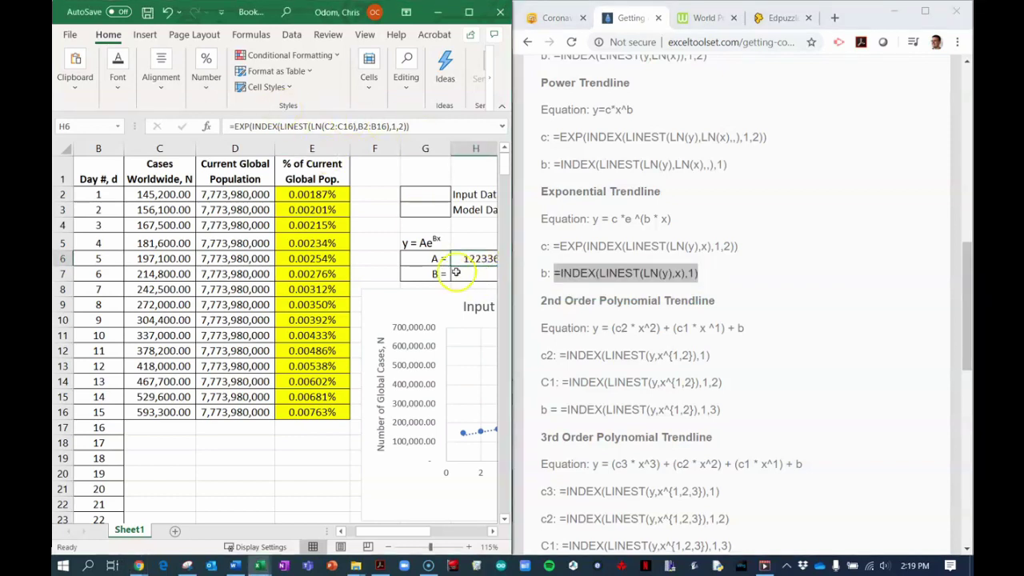
{"action": "left_click", "coordinate": [470, 274]}
{"action": "left_click", "coordinate": [311, 126]}
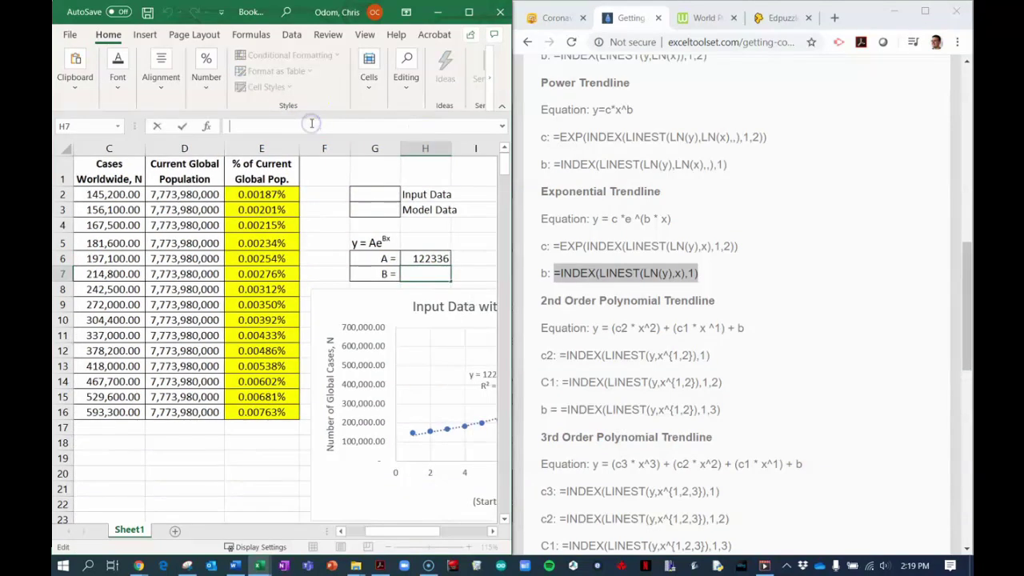
{"action": "key", "text": "ctrl+v"}
In H7's formula, replace y with C2:C16 and x with B2:B16, and compare the result with the chart's trendline equation.
{"action": "double_click", "coordinate": [312, 125]}
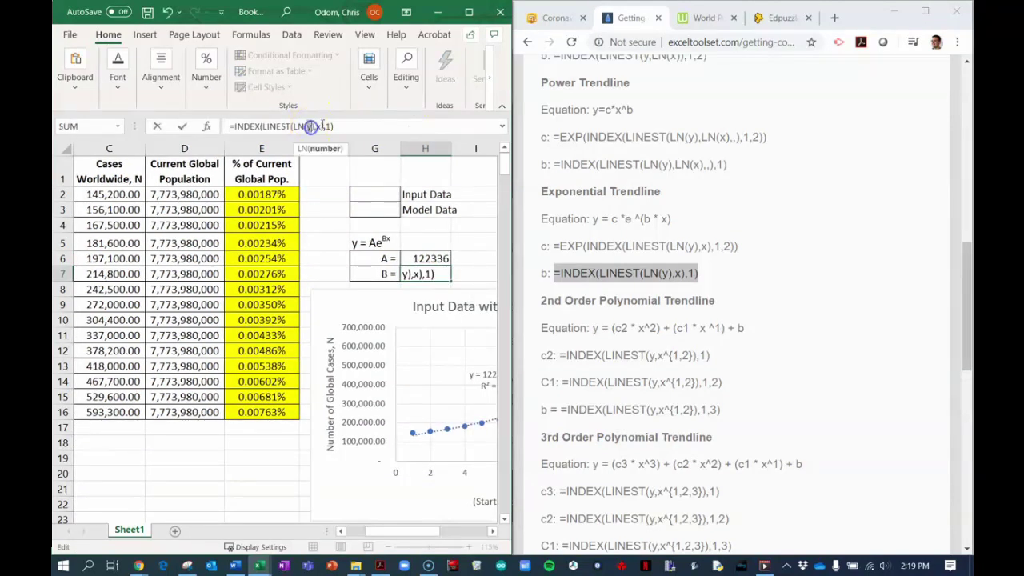
{"action": "left_click_drag", "start_coordinate": [125, 197], "coordinate": [123, 411]}
{"action": "double_click", "coordinate": [342, 127]}
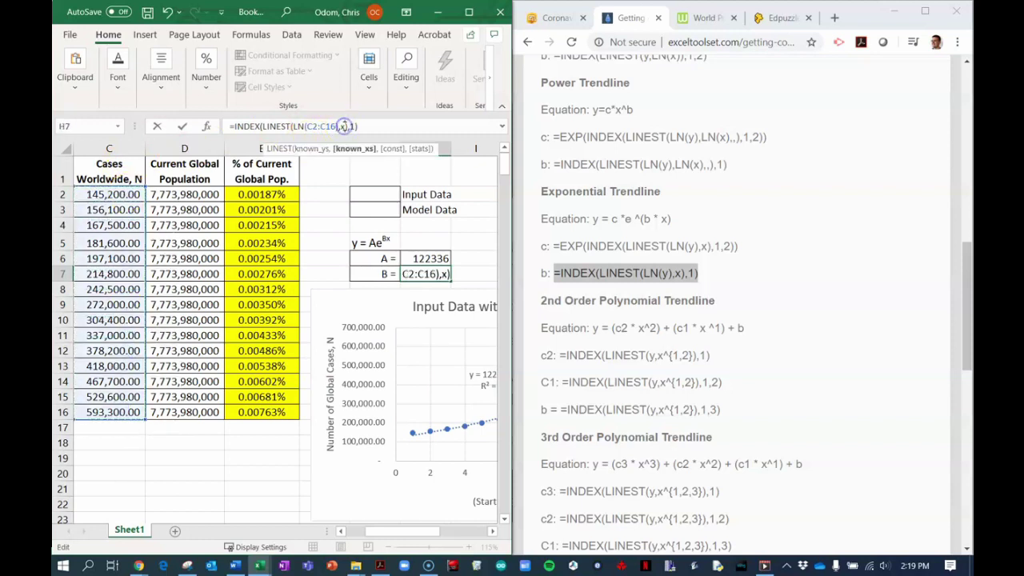
{"action": "left_click_drag", "start_coordinate": [387, 531], "coordinate": [368, 531]}
{"action": "left_click_drag", "start_coordinate": [176, 195], "coordinate": [183, 414]}
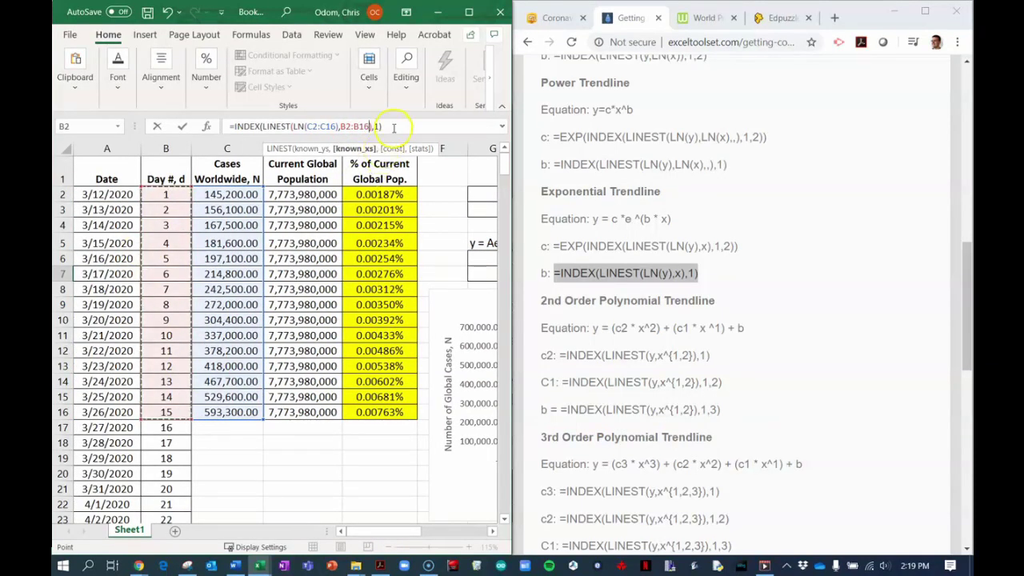
{"action": "key", "text": "Return"}
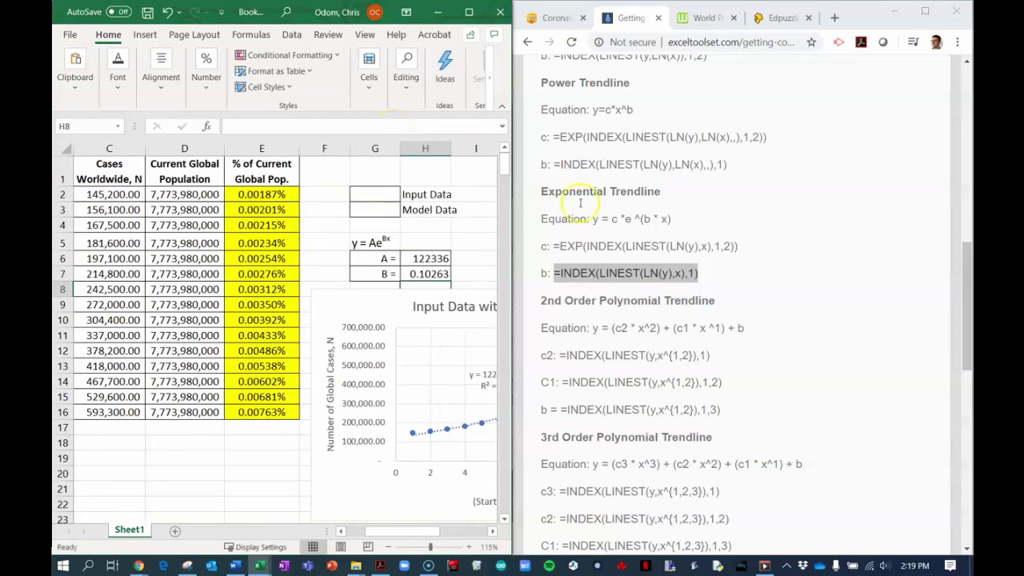
{"action": "left_click_drag", "start_coordinate": [428, 533], "coordinate": [464, 534]}
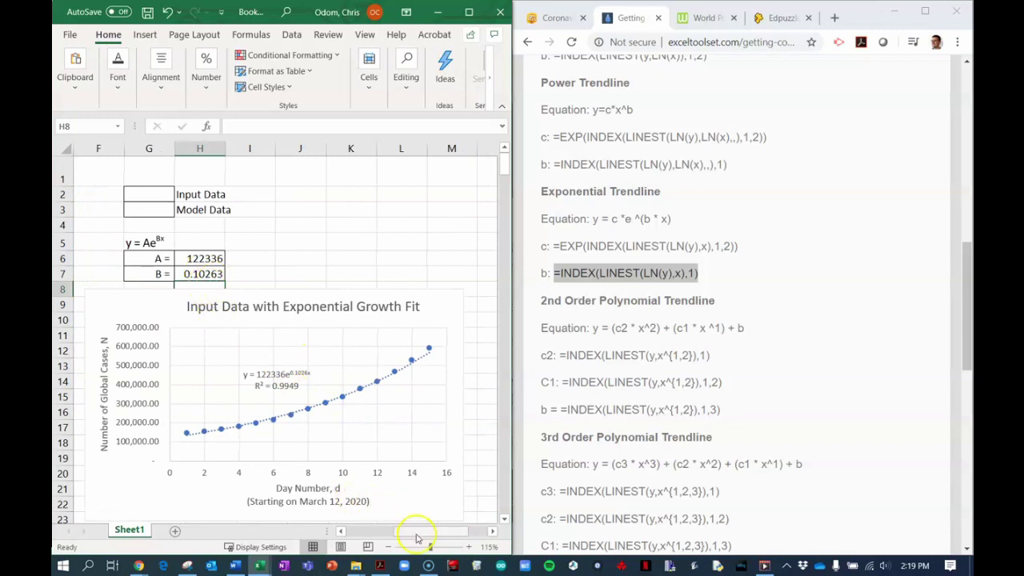
Maximize the workbook and fill coefficient cells H6:H7 and the Model Data legend cell G3 with standard orange.
{"action": "left_click", "coordinate": [468, 12]}
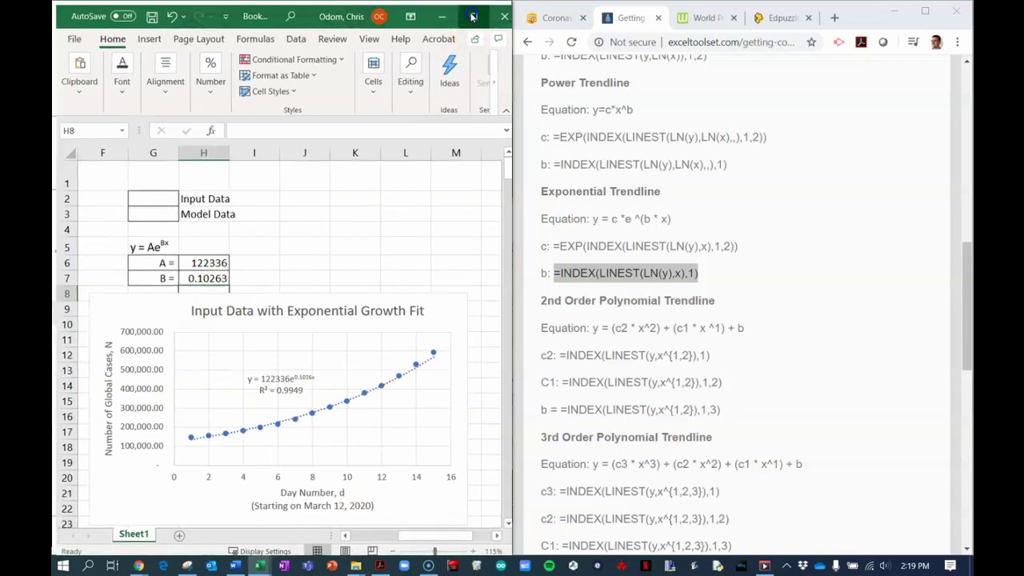
{"action": "left_click_drag", "start_coordinate": [660, 532], "coordinate": [628, 537]}
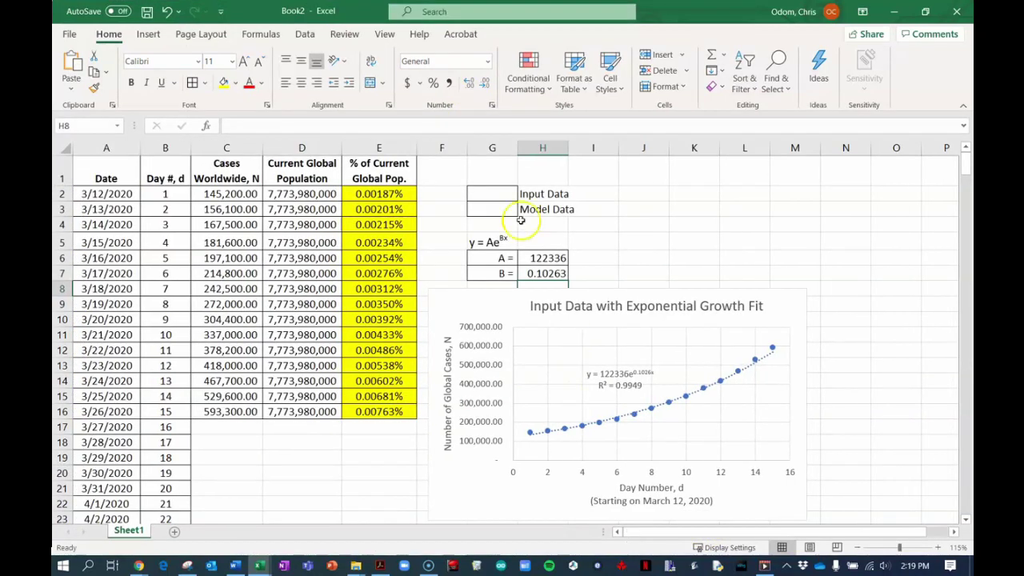
{"action": "left_click_drag", "start_coordinate": [543, 258], "coordinate": [547, 273]}
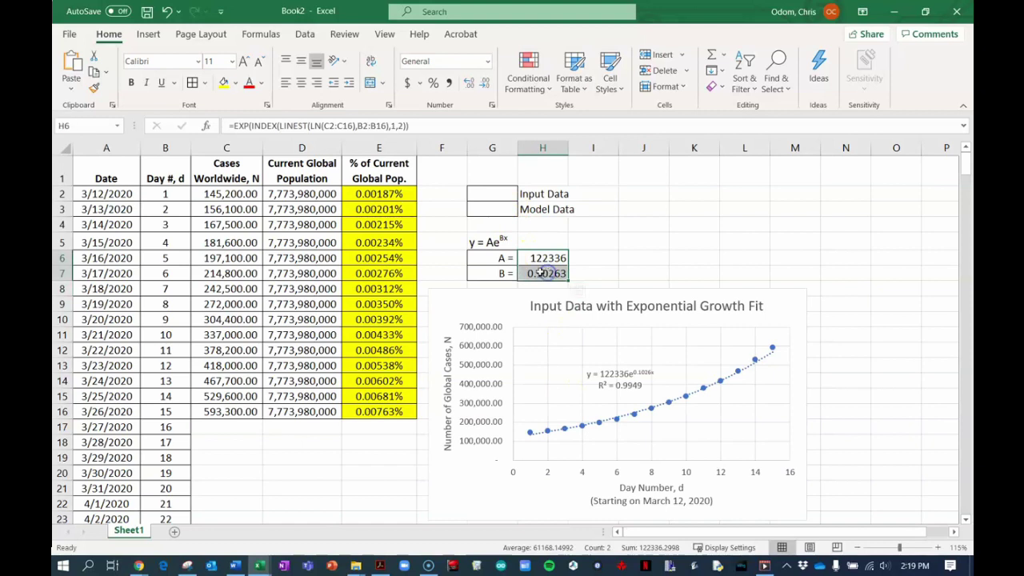
{"action": "left_click", "coordinate": [234, 83]}
{"action": "left_click", "coordinate": [246, 213]}
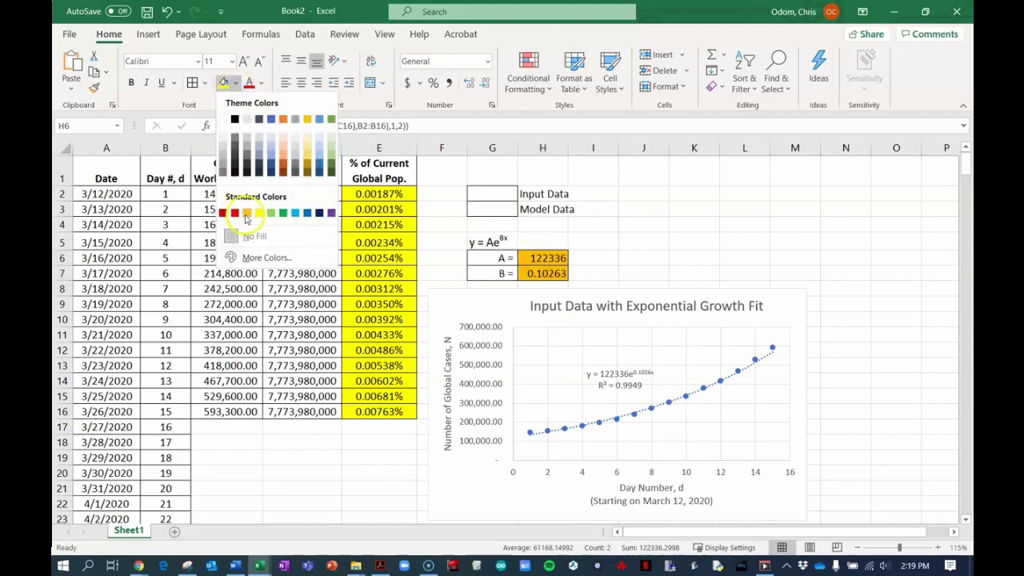
{"action": "left_click", "coordinate": [247, 215]}
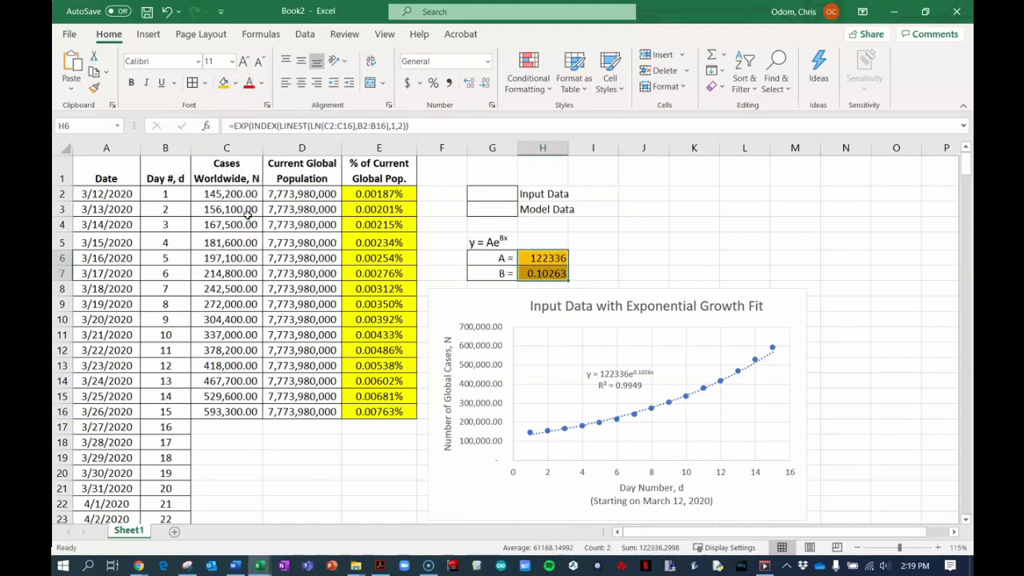
{"action": "left_click", "coordinate": [496, 209]}
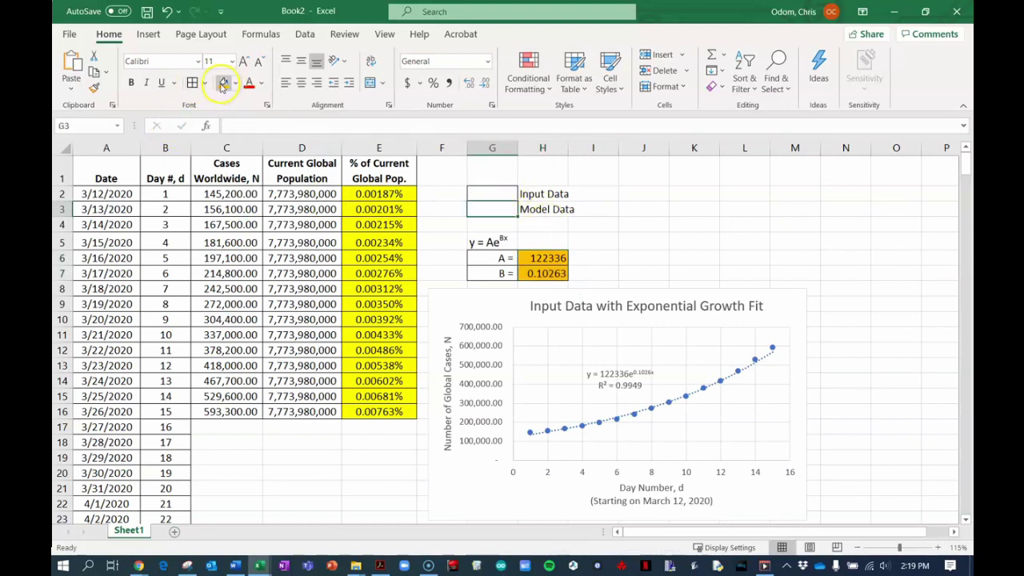
{"action": "left_click", "coordinate": [224, 83]}
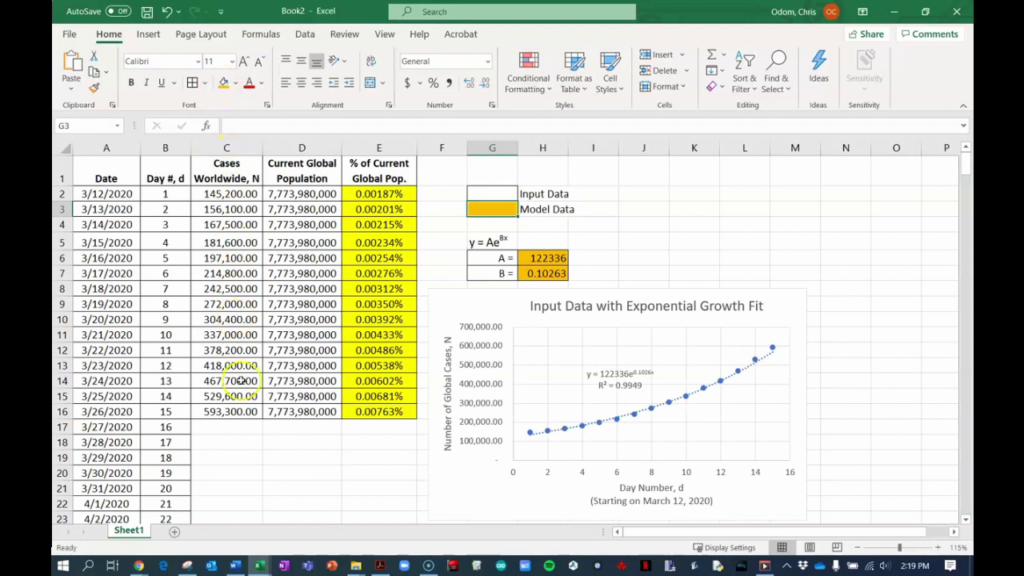
Enter the exponential model formula =H6*EXP(H7*B17) in C17 to project worldwide cases for day 16.
{"action": "left_click", "coordinate": [224, 431]}
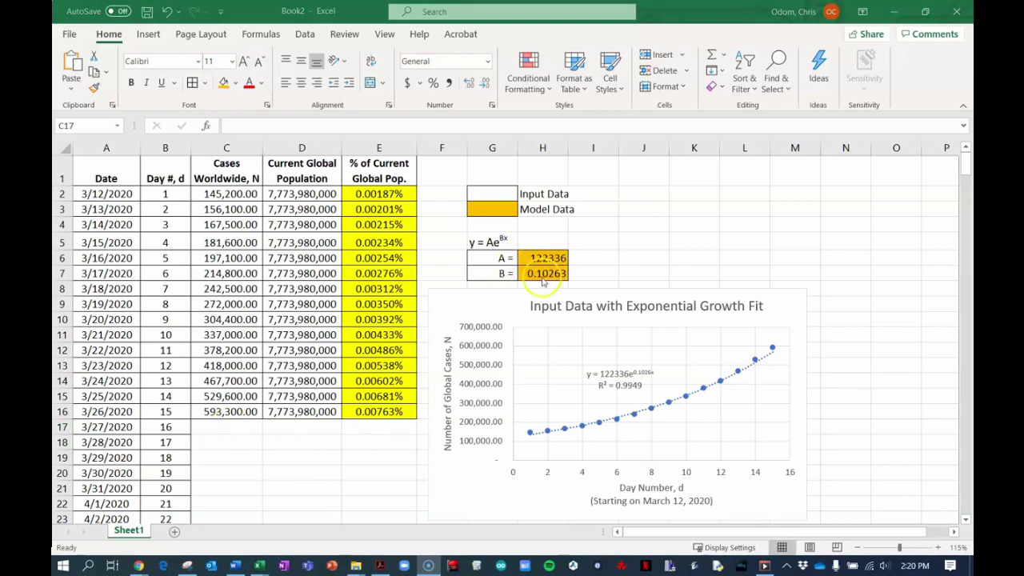
{"action": "left_click", "coordinate": [228, 426]}
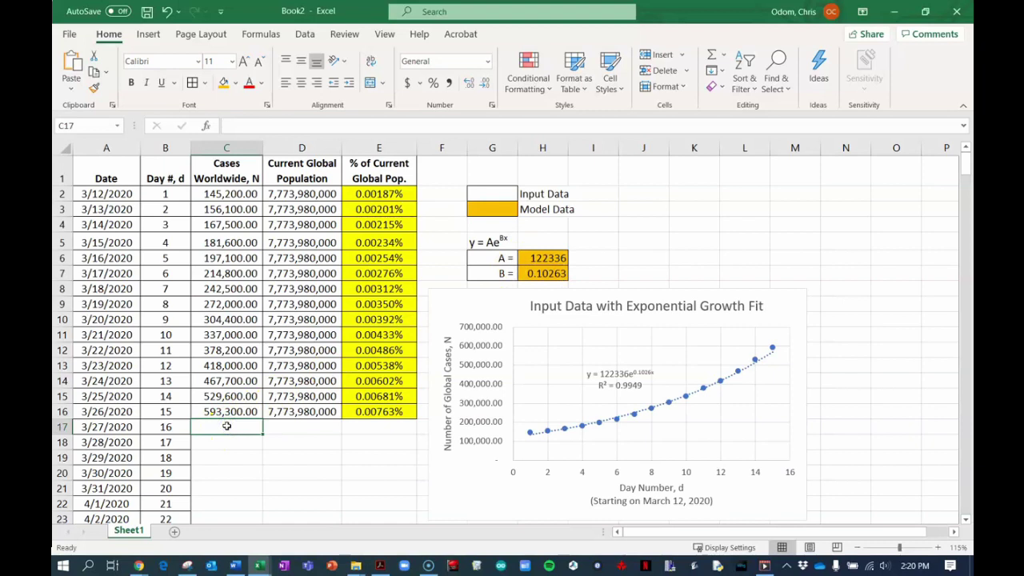
{"action": "type", "text": "="}
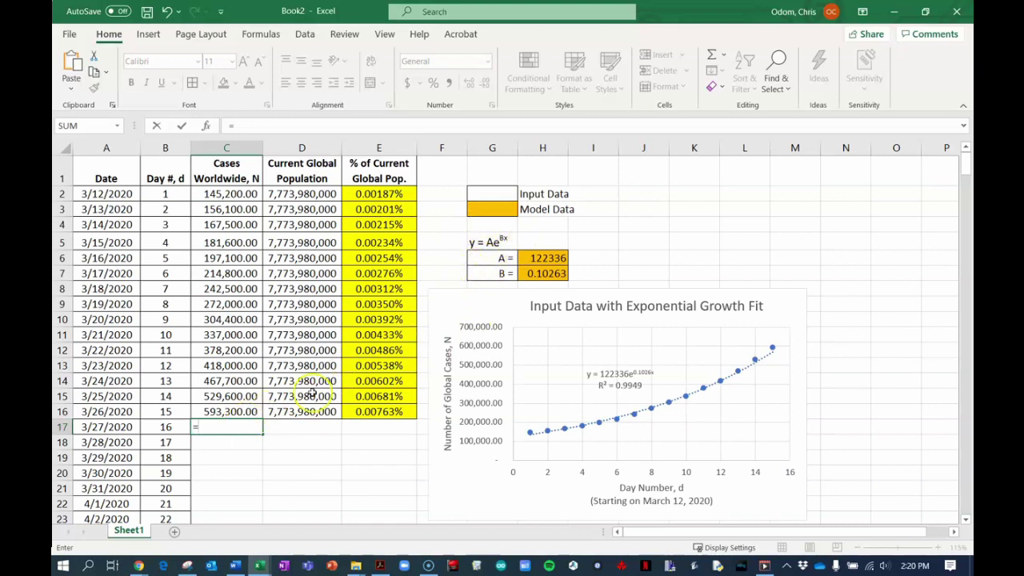
{"action": "left_click", "coordinate": [536, 258]}
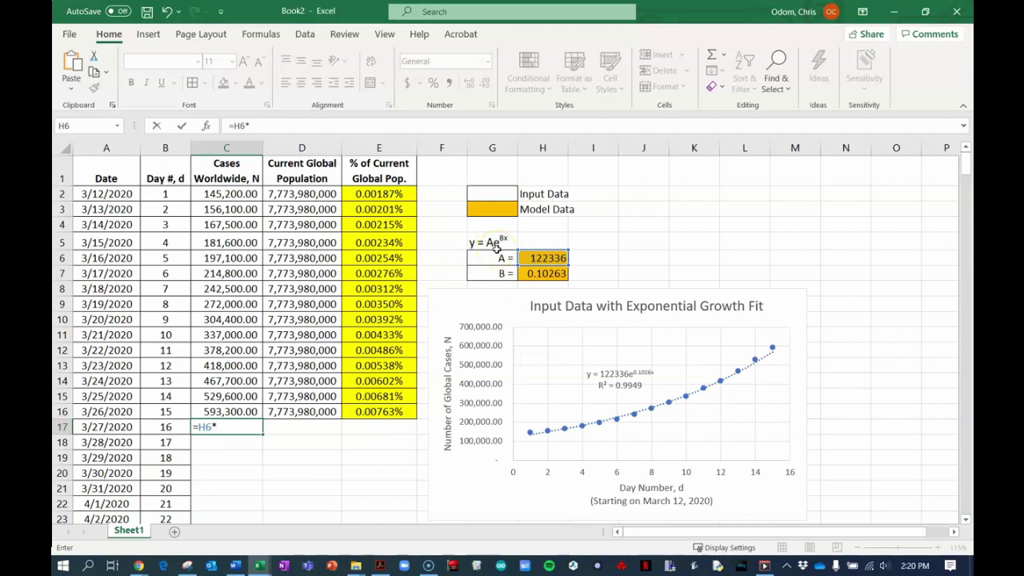
{"action": "type", "text": "exp"}
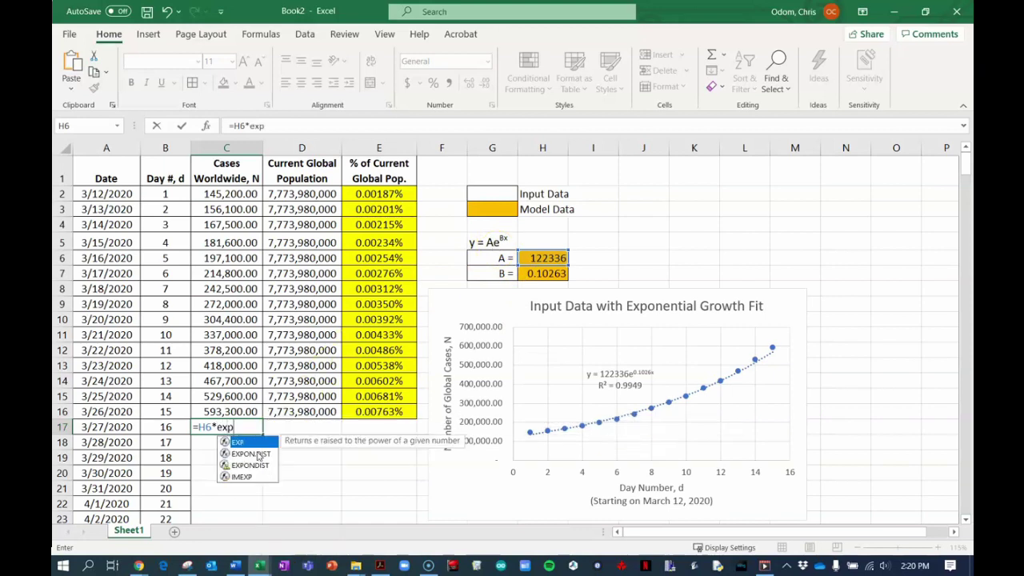
{"action": "type", "text": "("}
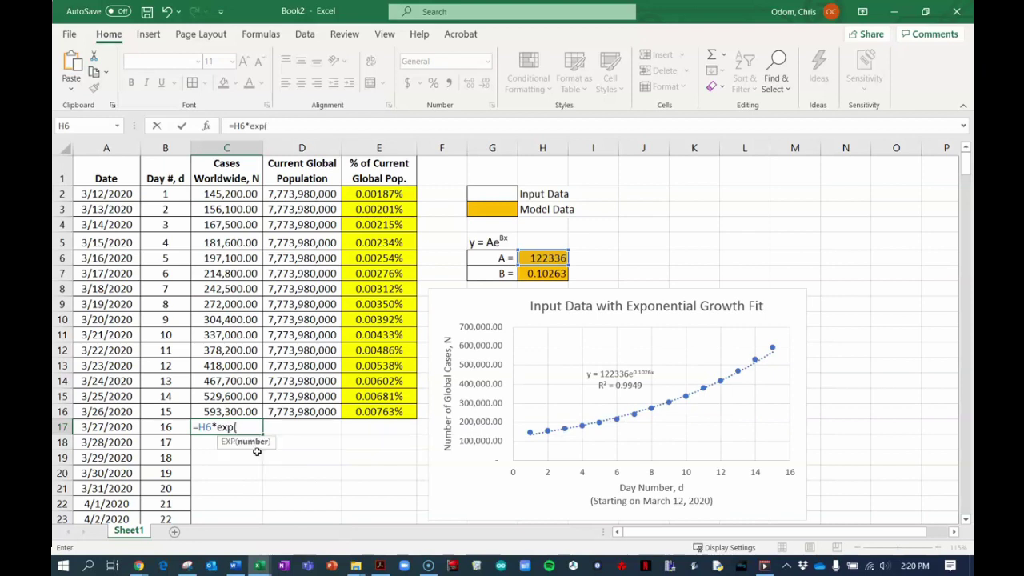
{"action": "left_click", "coordinate": [533, 276]}
{"action": "left_click", "coordinate": [541, 273]}
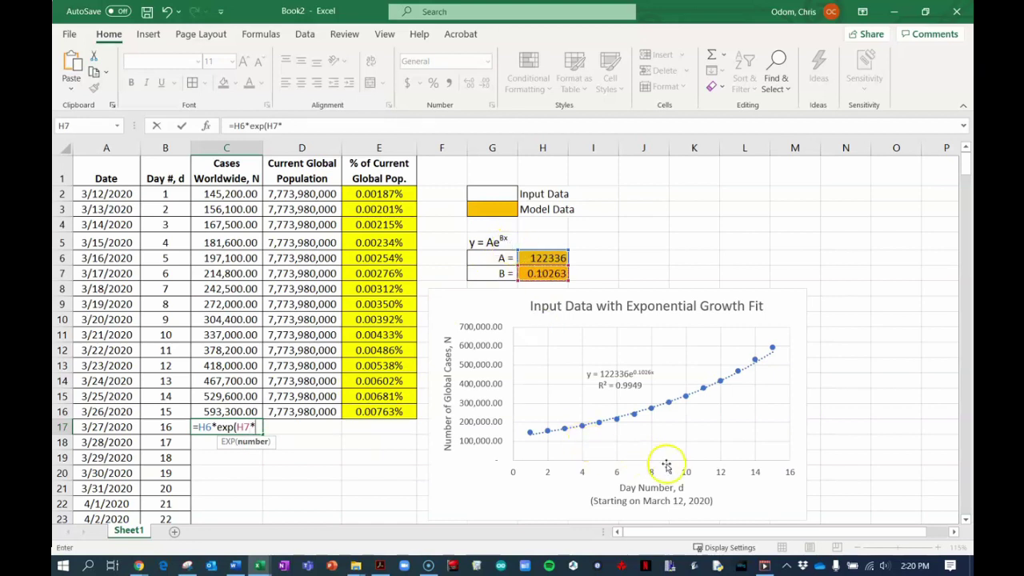
{"action": "type", "text": "*"}
{"action": "left_click", "coordinate": [172, 426]}
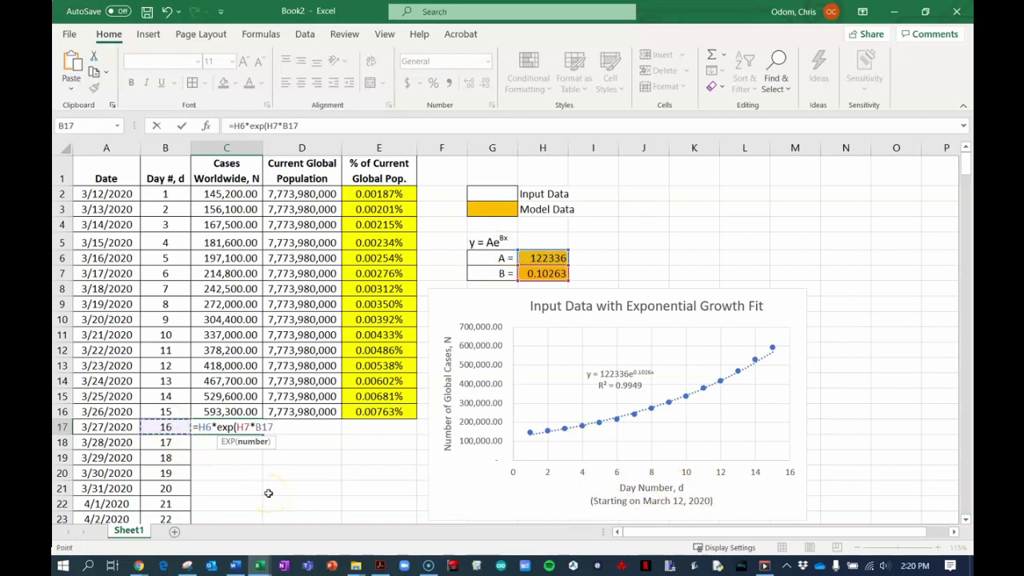
{"action": "type", "text": ")"}
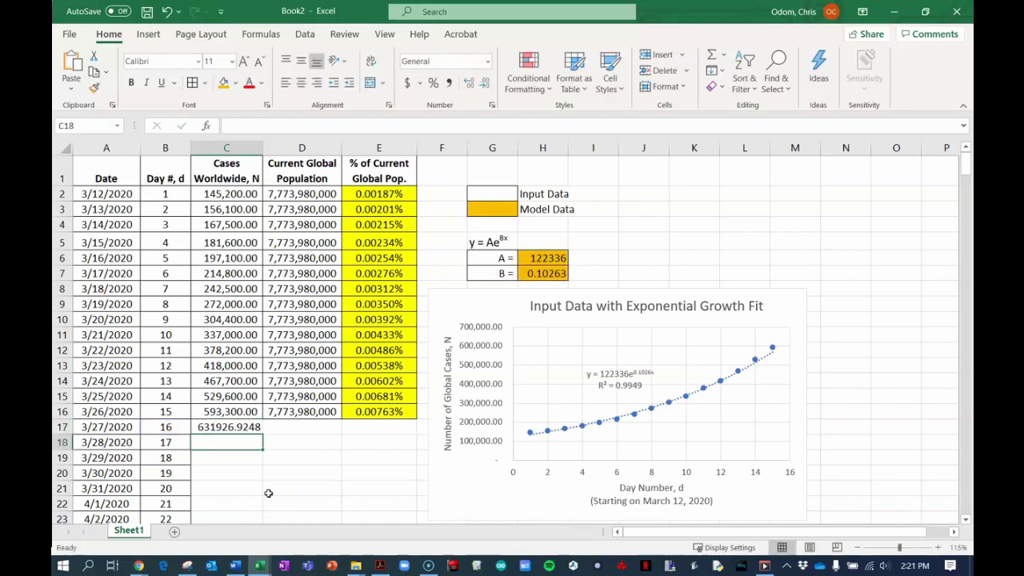
Apply the comma number format to C17 and fill its formula down to C20.
{"action": "left_click", "coordinate": [233, 428]}
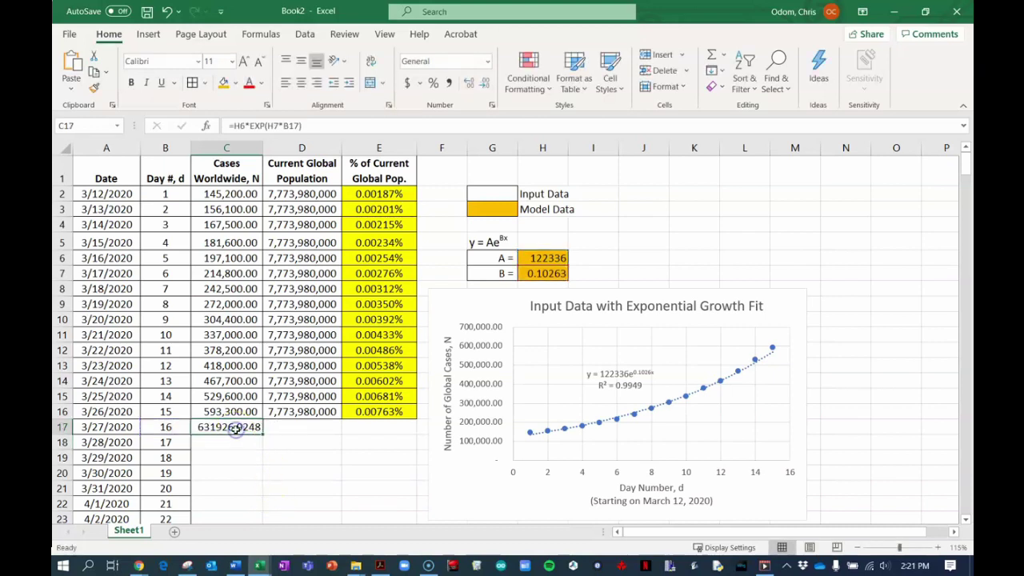
{"action": "left_click", "coordinate": [450, 84]}
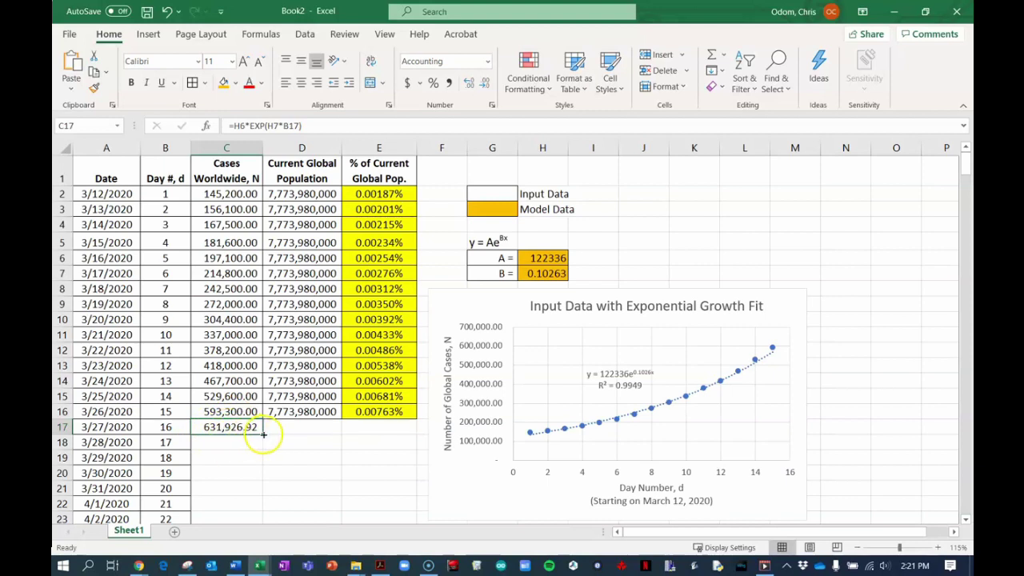
{"action": "left_click_drag", "start_coordinate": [263, 433], "coordinate": [263, 480]}
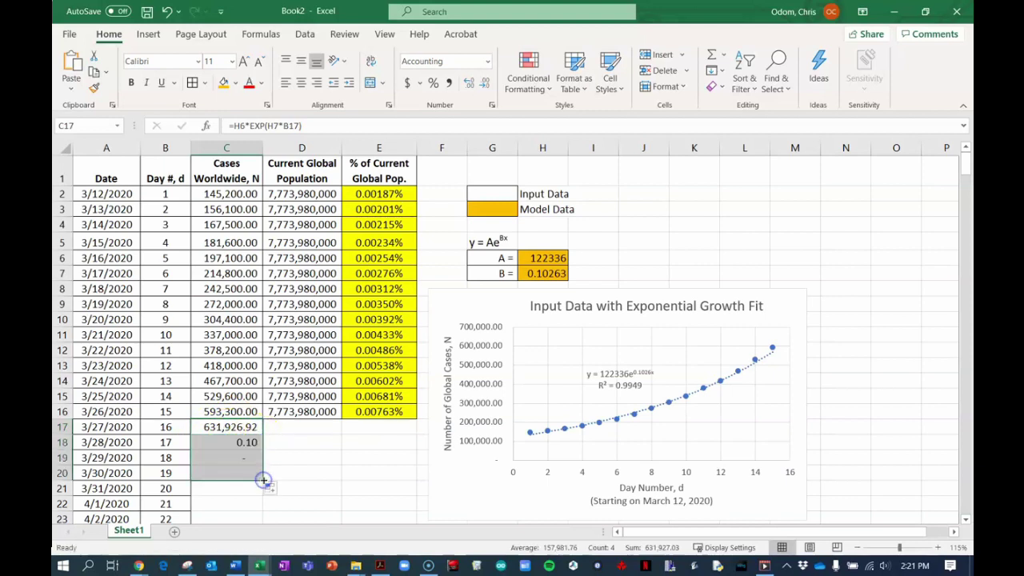
Move the chart down slightly, clear of the coefficient cells, and compare the cell references in the C17 and C18 formulas.
{"action": "left_click", "coordinate": [240, 430]}
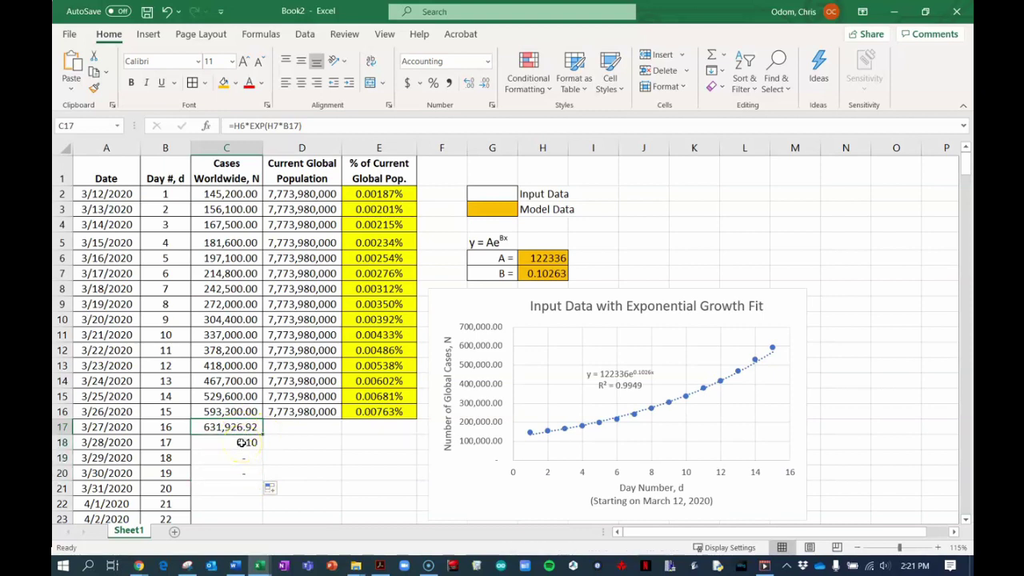
{"action": "double_click", "coordinate": [243, 442]}
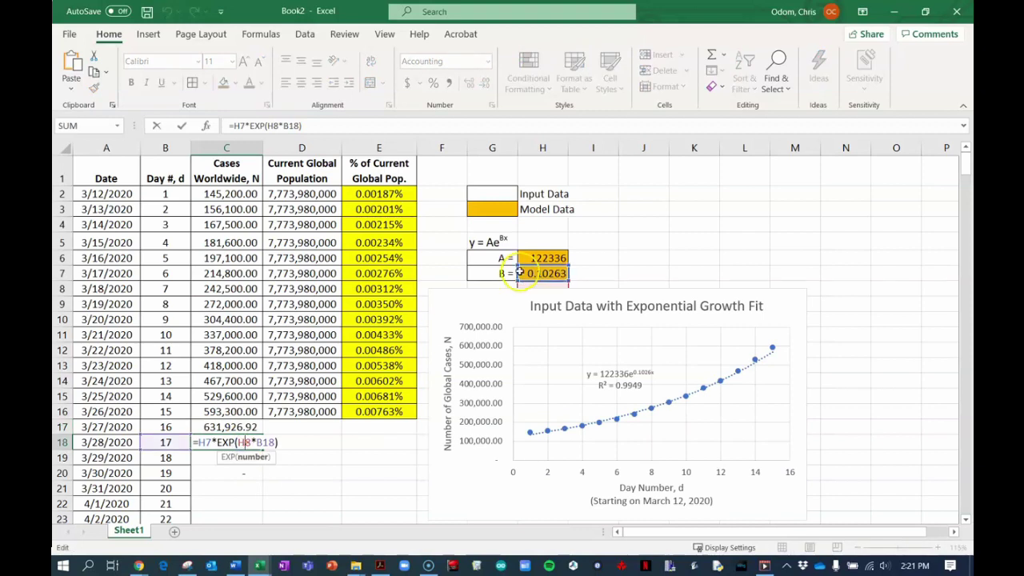
{"action": "left_click_drag", "start_coordinate": [493, 303], "coordinate": [499, 326]}
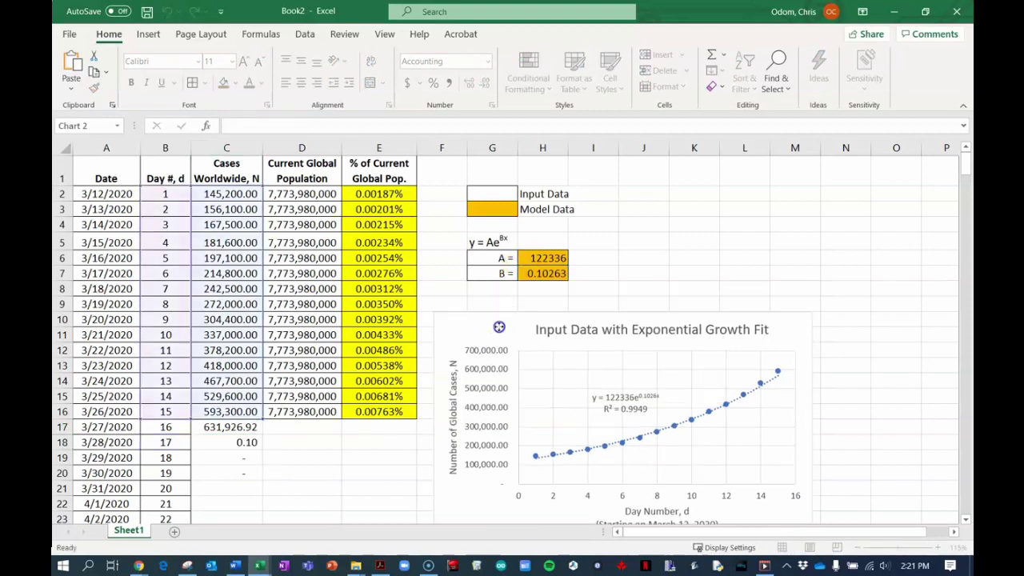
{"action": "left_click", "coordinate": [243, 427]}
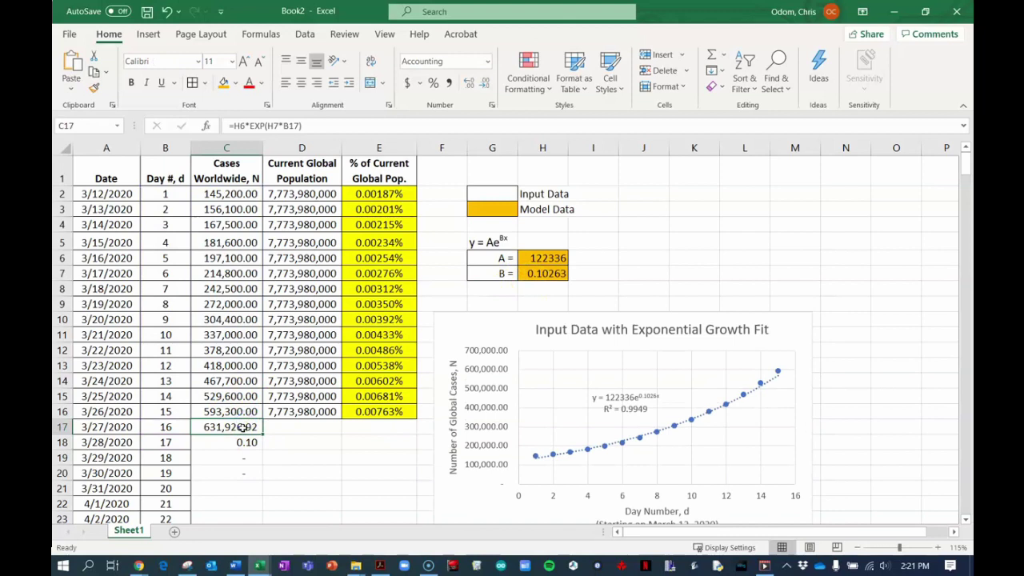
{"action": "double_click", "coordinate": [243, 442]}
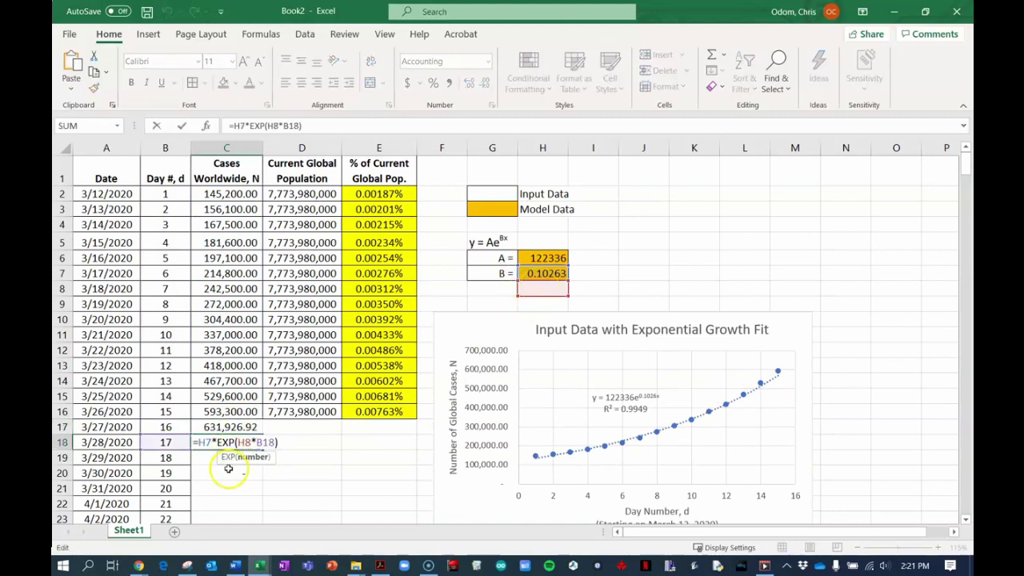
{"action": "key", "text": "Return"}
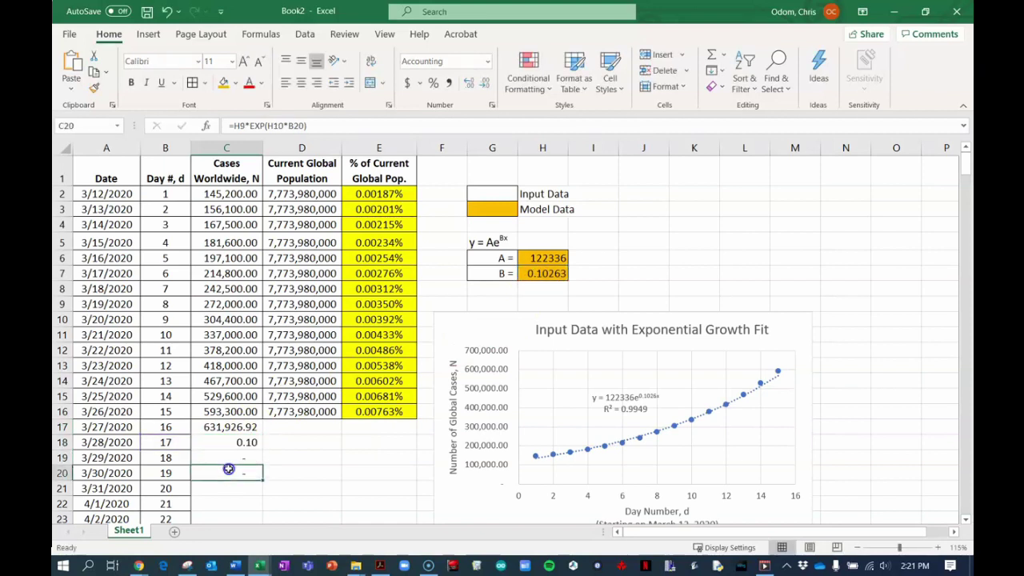
Move the chart clear of cells H9:H10 and inspect the cell references in the C20 formula against those in C17.
{"action": "double_click", "coordinate": [228, 471]}
{"action": "left_click", "coordinate": [512, 368]}
{"action": "left_click_drag", "start_coordinate": [512, 368], "coordinate": [666, 346]}
{"action": "left_click", "coordinate": [243, 472]}
{"action": "double_click", "coordinate": [242, 472]}
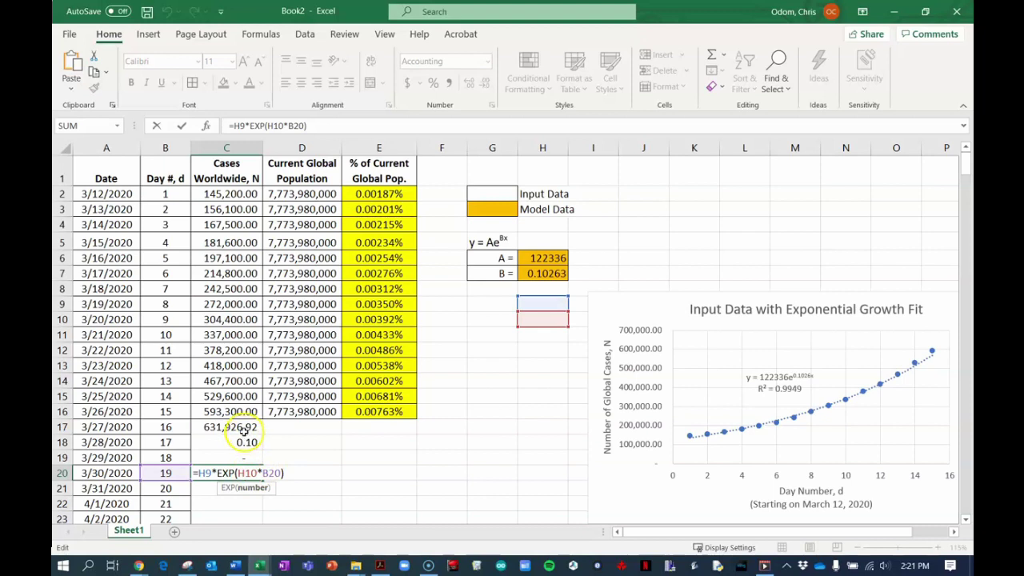
{"action": "left_click", "coordinate": [244, 427]}
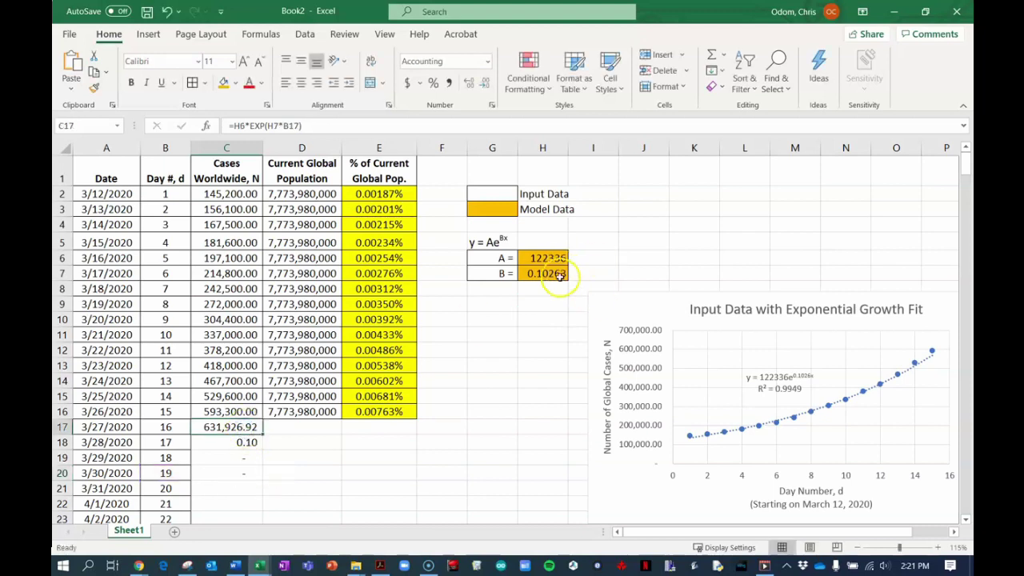
Name cell H6 A and cell H7 B so that formulas can refer to the coefficients by name.
{"action": "left_click", "coordinate": [545, 258]}
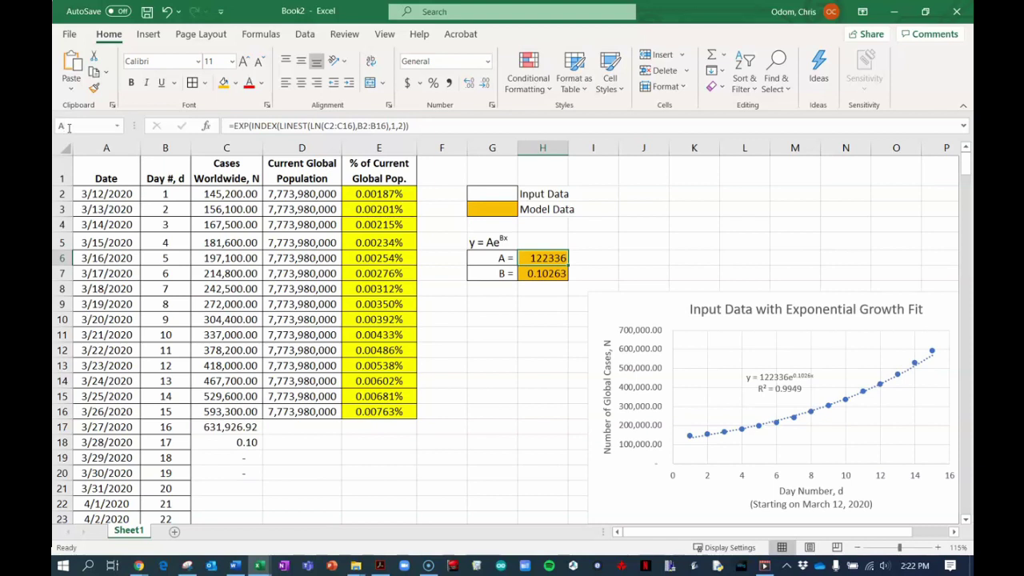
{"action": "left_click", "coordinate": [552, 272]}
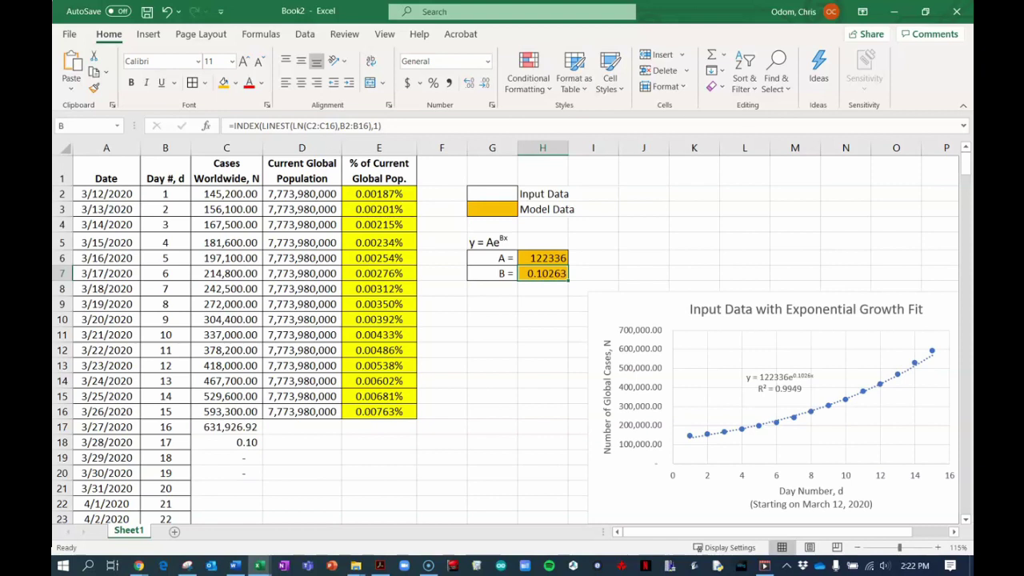
Test the coefficient names by entering =A in G9 and =B in G10, and clear both test cells.
{"action": "left_click", "coordinate": [499, 303]}
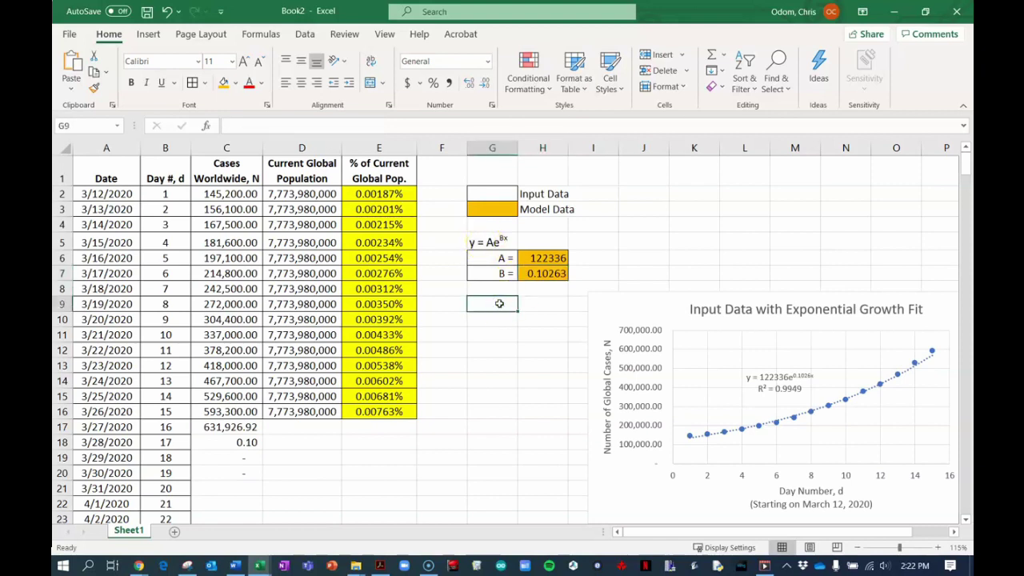
{"action": "type", "text": "=A"}
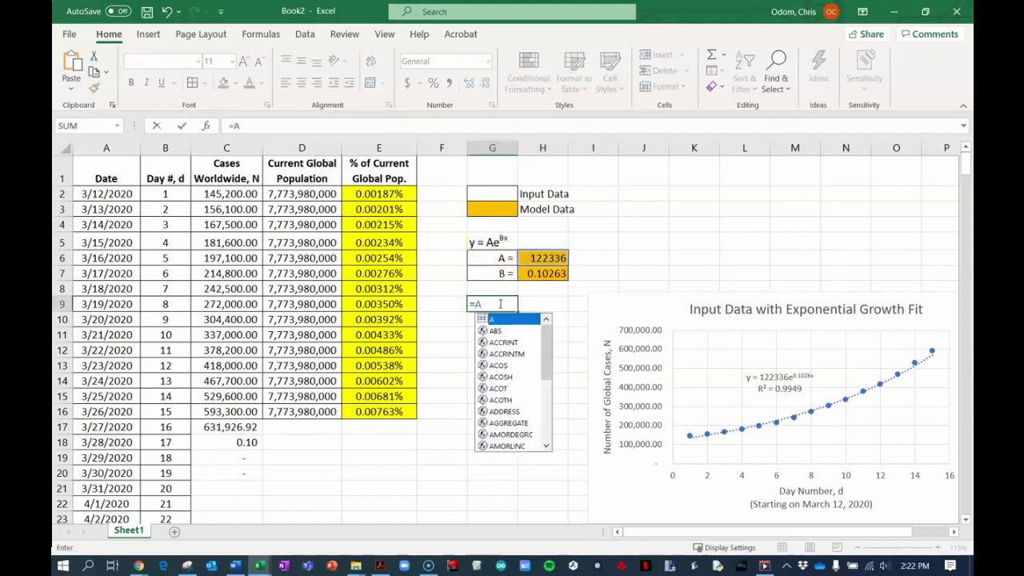
{"action": "key", "text": "Return"}
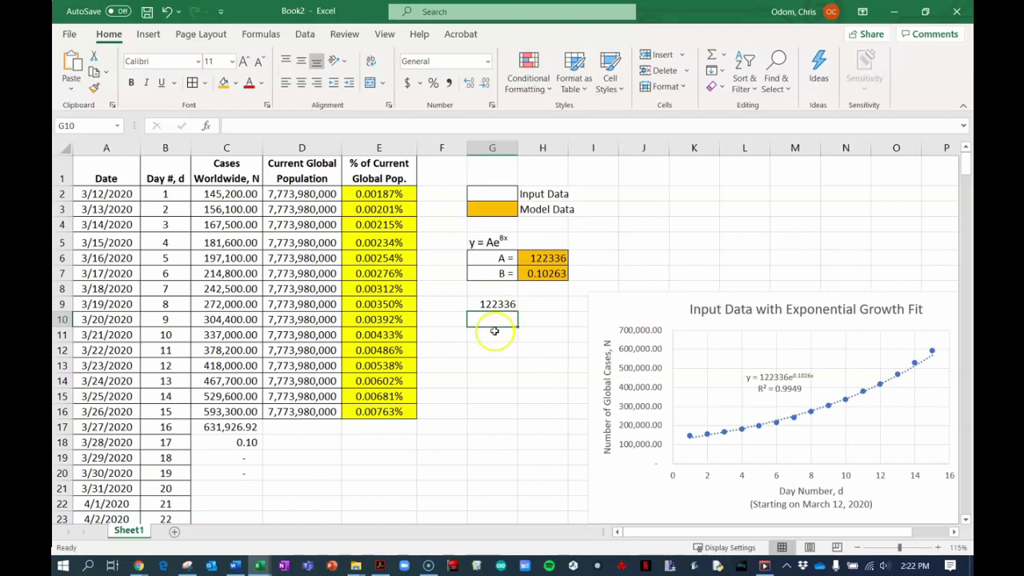
{"action": "type", "text": "=B"}
{"action": "key", "text": "Return"}
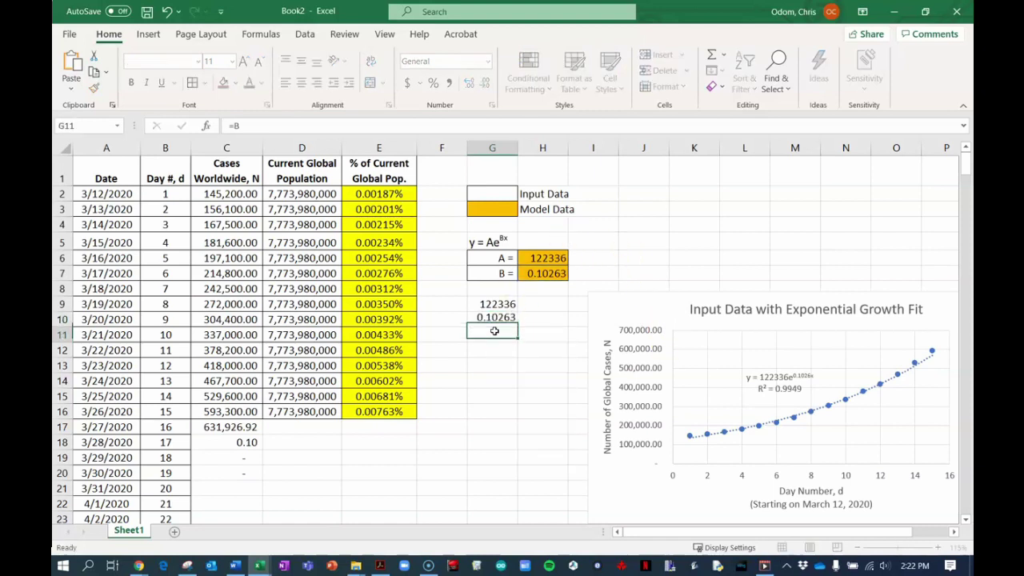
{"action": "left_click_drag", "start_coordinate": [538, 257], "coordinate": [534, 274]}
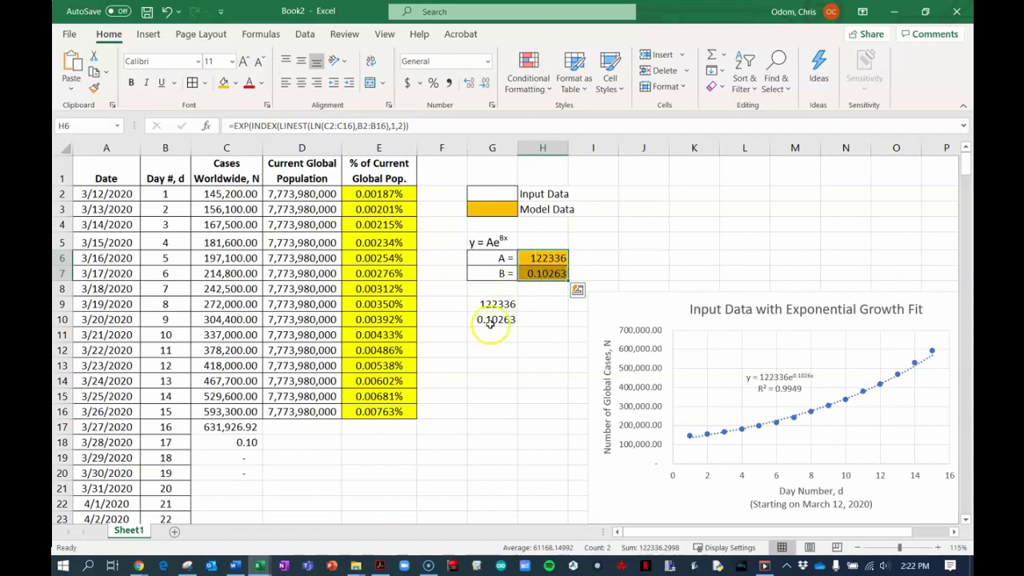
{"action": "left_click_drag", "start_coordinate": [498, 304], "coordinate": [502, 317]}
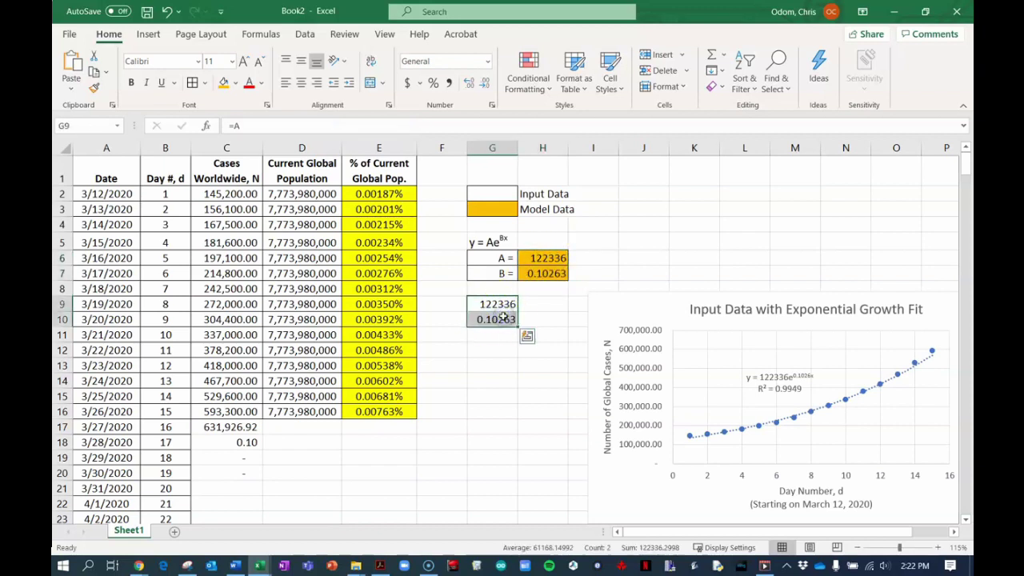
{"action": "key", "text": "Delete"}
Replace the projection formula in C17 with =A*EXP(B*B17), using the named coefficients.
{"action": "left_click", "coordinate": [231, 429]}
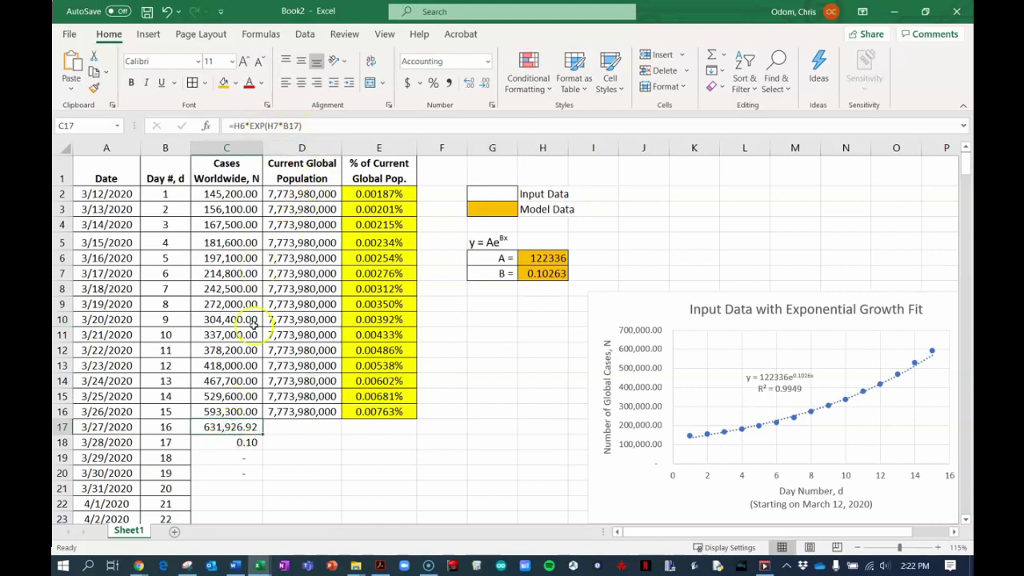
{"action": "type", "text": "="}
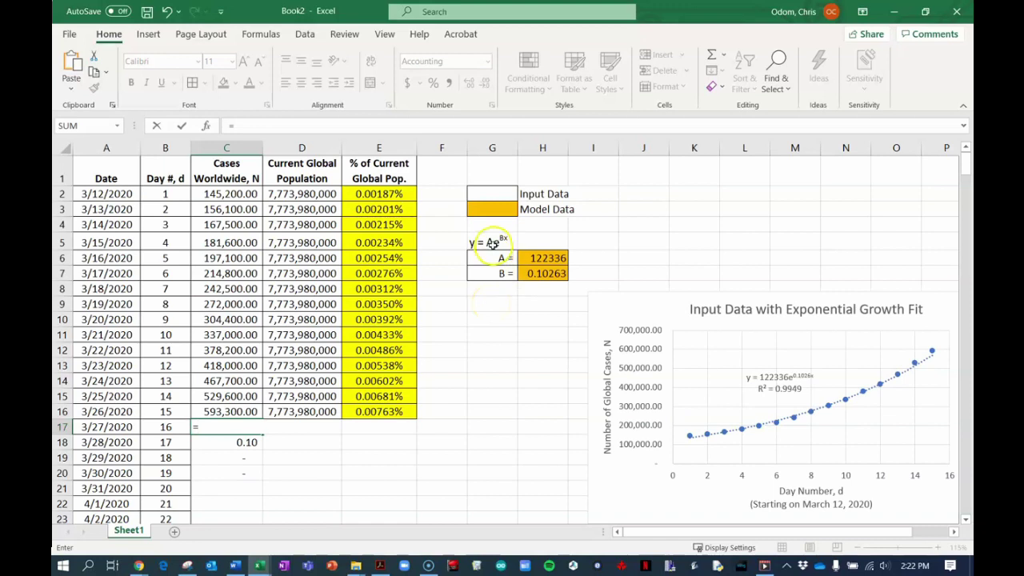
{"action": "type", "text": "A"}
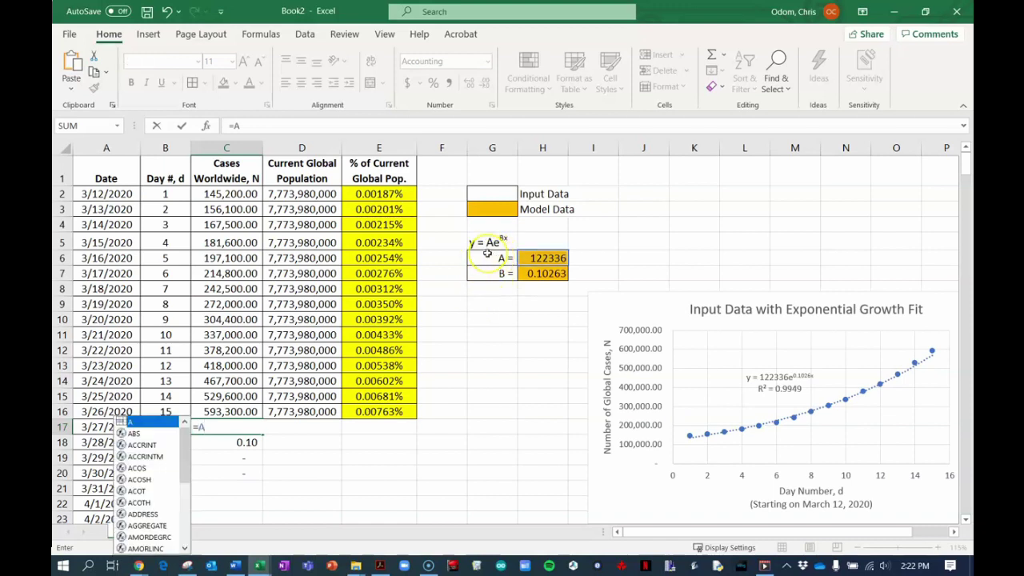
{"action": "type", "text": "*exp"}
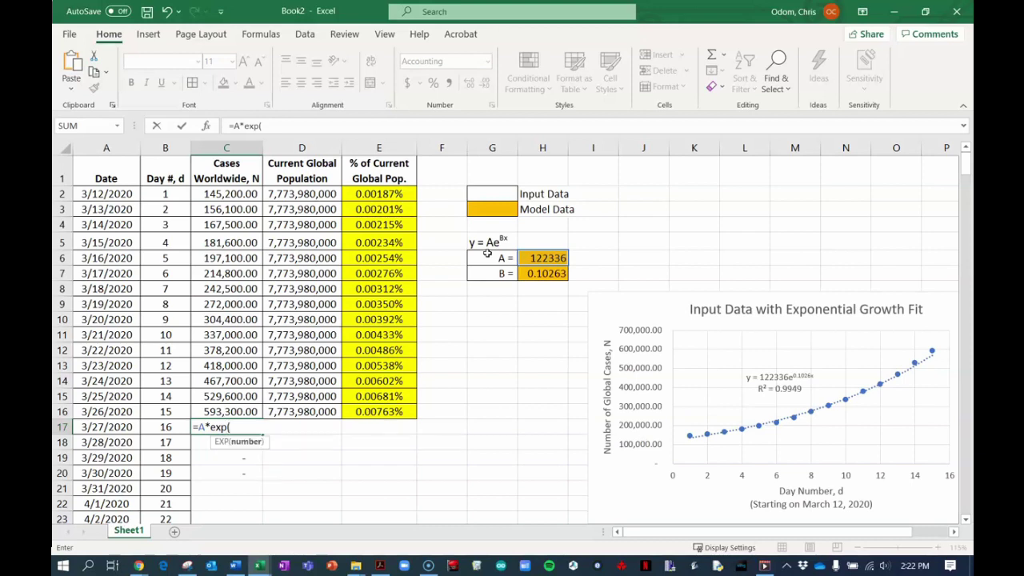
{"action": "type", "text": "(B"}
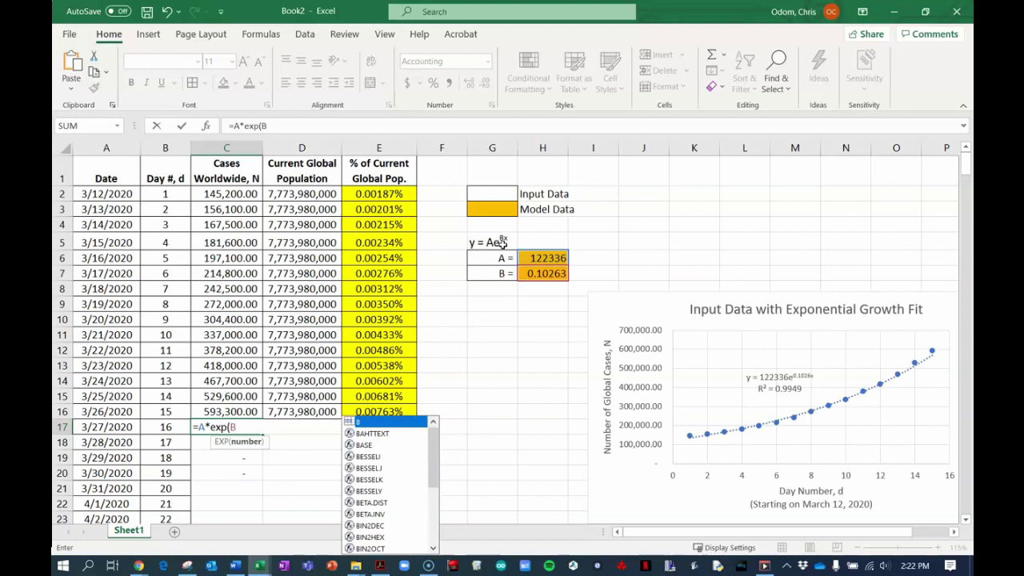
{"action": "type", "text": "*"}
{"action": "left_click", "coordinate": [168, 427]}
{"action": "type", "text": ")"}
{"action": "key", "text": "Return"}
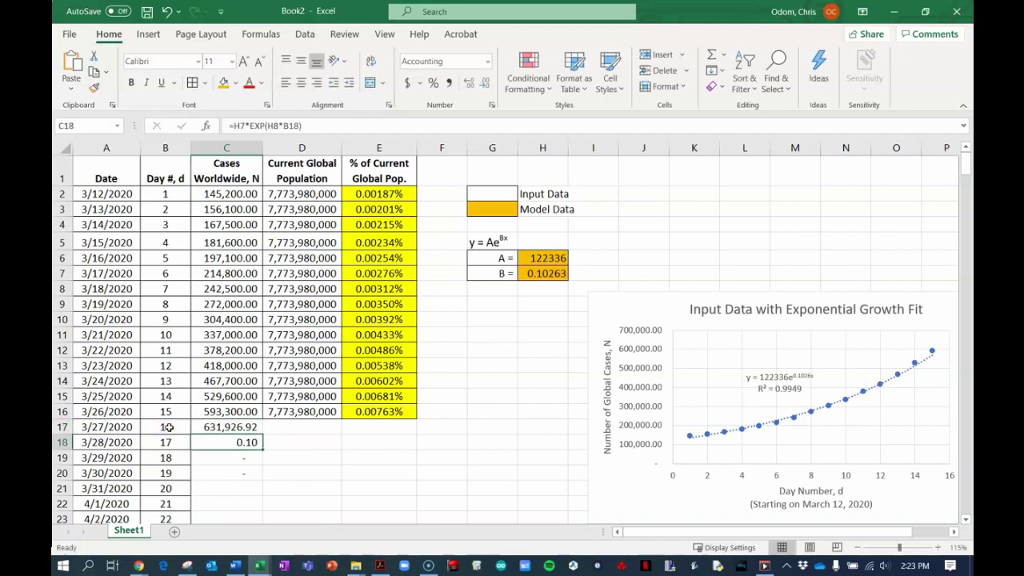
Give C17 the orange fill and cell borders, and copy it down through C23.
{"action": "left_click", "coordinate": [236, 426]}
{"action": "left_click", "coordinate": [224, 84]}
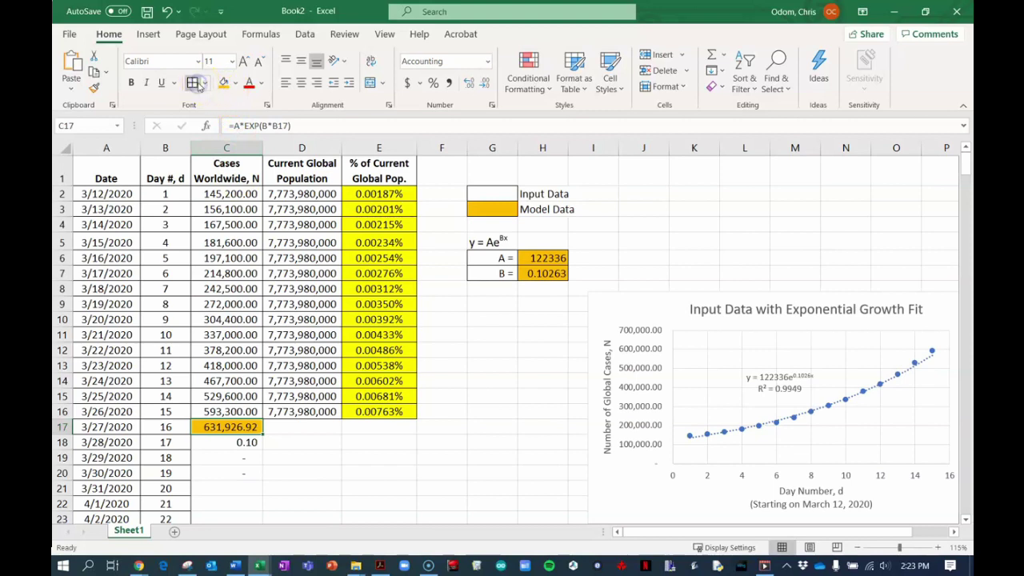
{"action": "left_click_drag", "start_coordinate": [262, 434], "coordinate": [264, 522]}
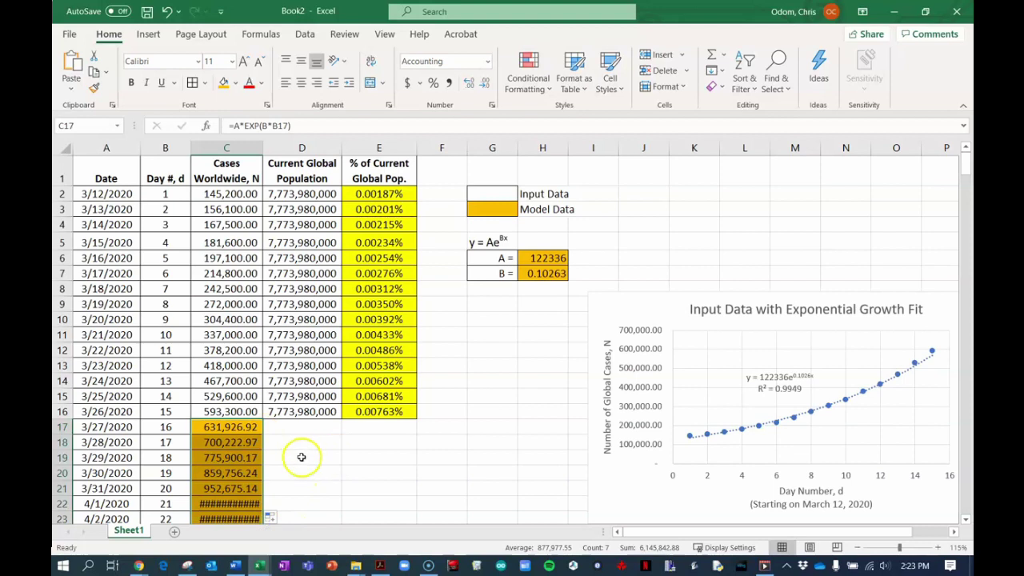
Widen column C slightly so the projected case values through row 23 display in full.
{"action": "scroll", "coordinate": [293, 512], "scroll_direction": "down", "scroll_amount": 1}
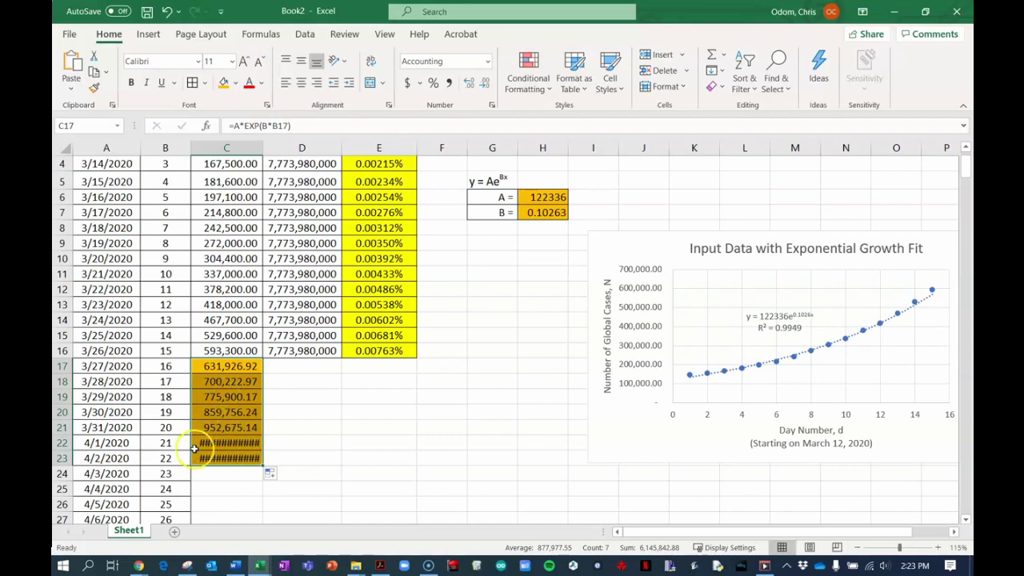
{"action": "left_click_drag", "start_coordinate": [263, 147], "coordinate": [271, 147]}
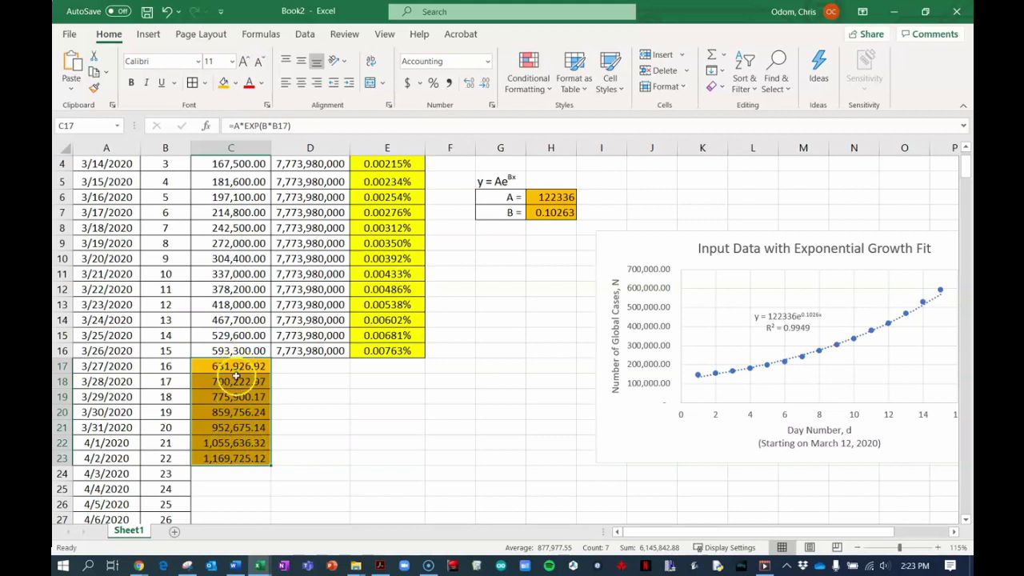
{"action": "left_click", "coordinate": [216, 442]}
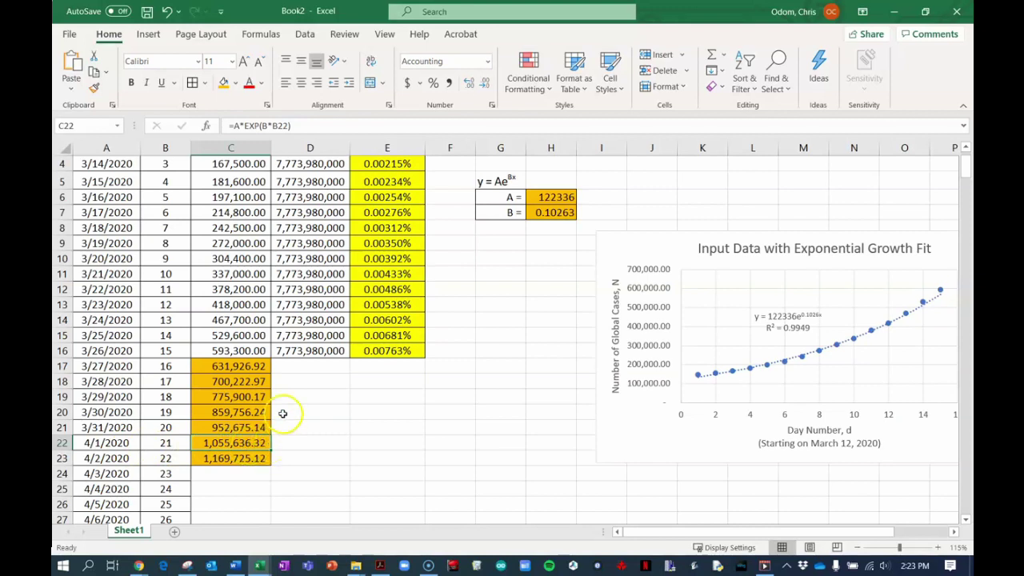
Extend the population and percentage columns from row 16 to row 23, copying 7,773,980,000 unchanged into every population cell.
{"action": "left_click", "coordinate": [339, 353]}
{"action": "left_click_drag", "start_coordinate": [316, 350], "coordinate": [426, 466]}
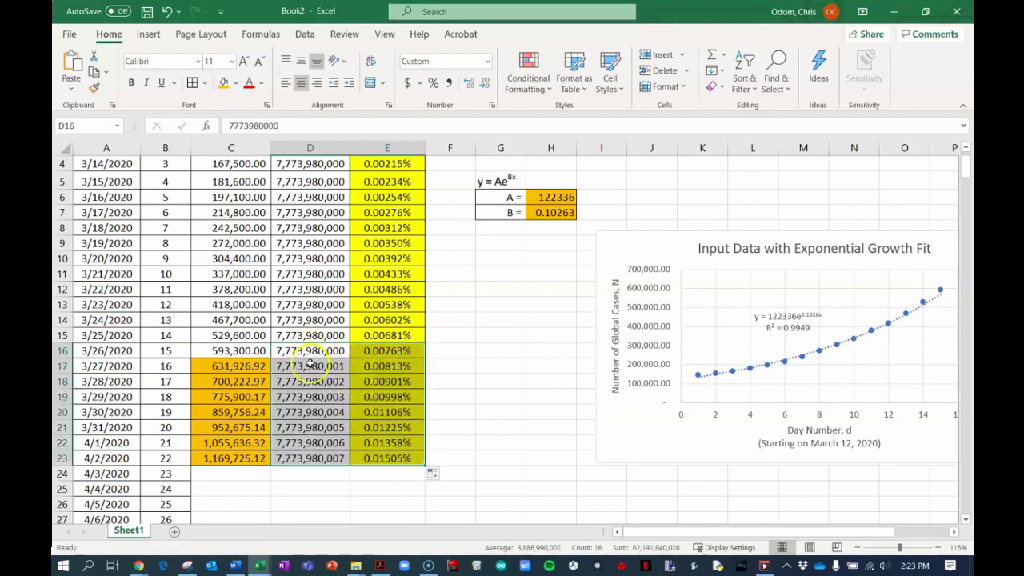
{"action": "left_click", "coordinate": [318, 350]}
{"action": "left_click_drag", "start_coordinate": [350, 357], "coordinate": [350, 466]}
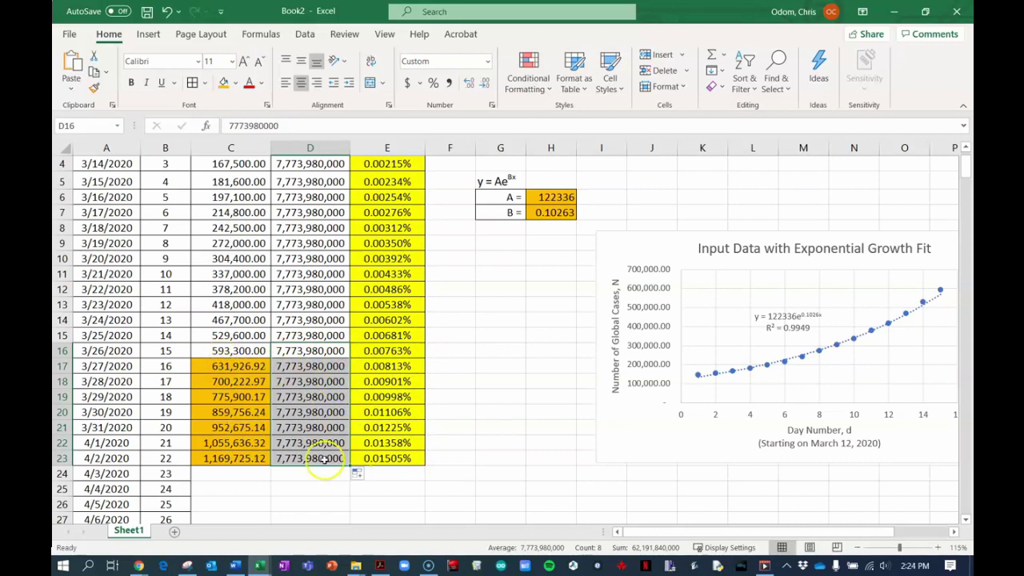
Fill cells C23:E23 down through row 175, the row for 9/1/2020.
{"action": "left_click_drag", "start_coordinate": [221, 459], "coordinate": [389, 459]}
{"action": "scroll", "coordinate": [356, 406], "scroll_direction": "down", "scroll_amount": 2}
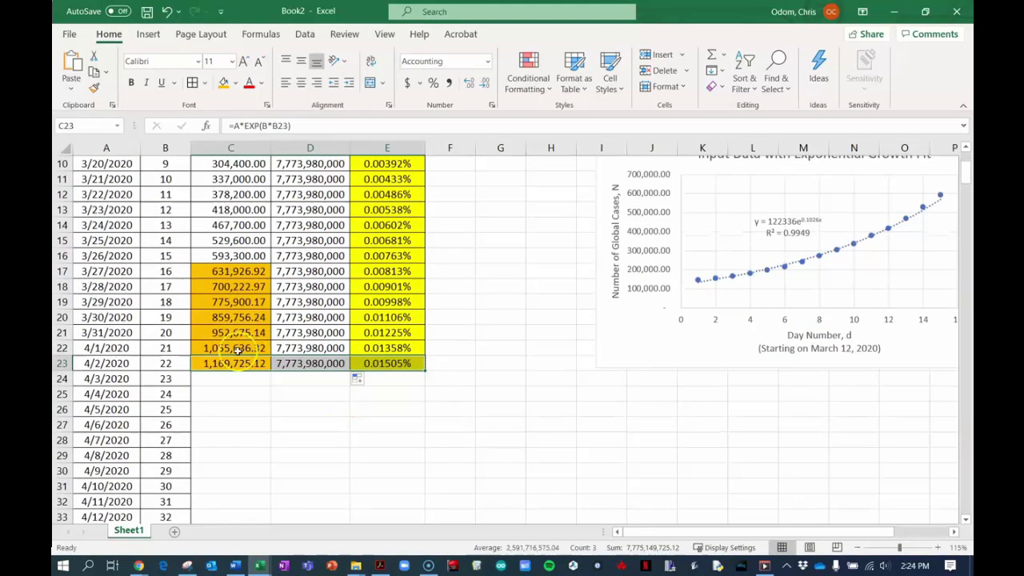
{"action": "left_click_drag", "start_coordinate": [422, 369], "coordinate": [426, 446]}
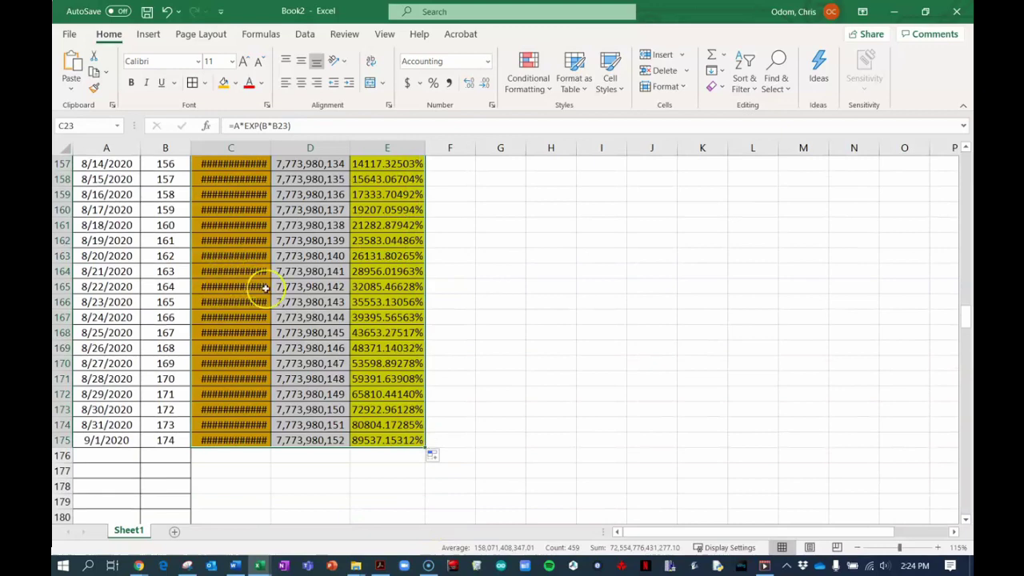
Widen column C to fit its longest projected case value.
{"action": "scroll", "coordinate": [264, 288], "scroll_direction": "up", "scroll_amount": 10}
{"action": "scroll", "coordinate": [265, 288], "scroll_direction": "up", "scroll_amount": 20}
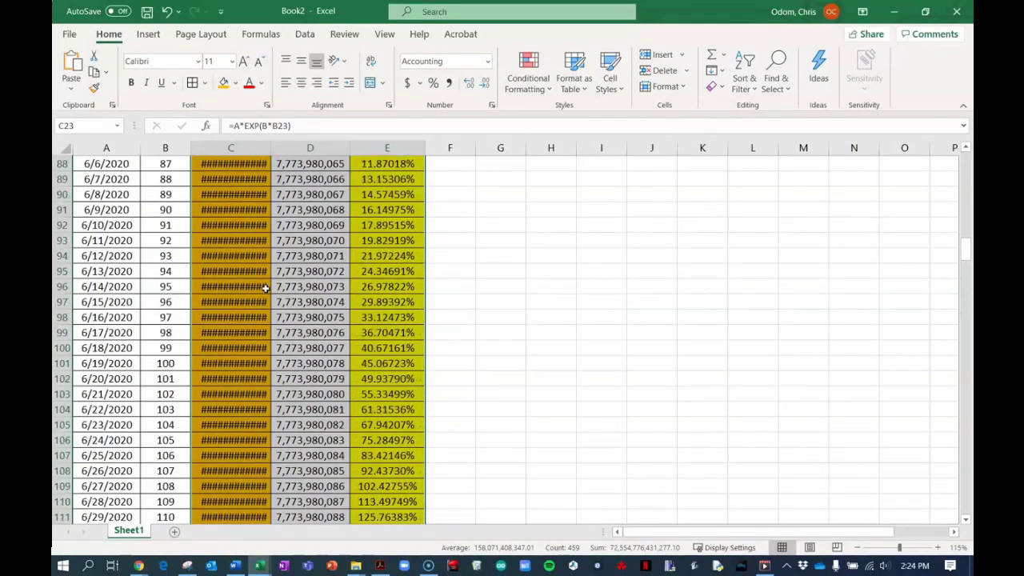
{"action": "scroll", "coordinate": [260, 224], "scroll_direction": "down", "scroll_amount": 8}
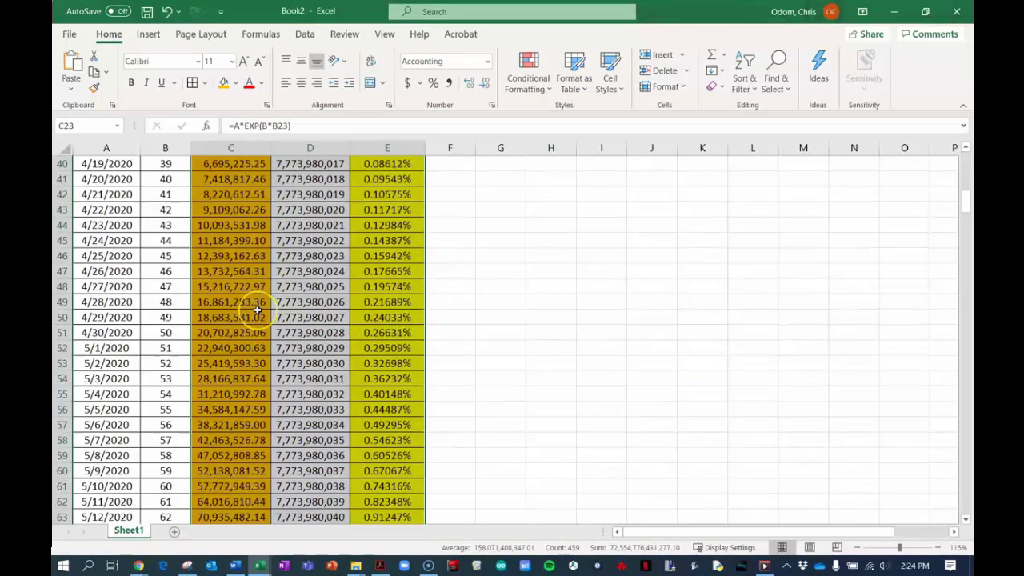
{"action": "left_click_drag", "start_coordinate": [271, 142], "coordinate": [282, 145]}
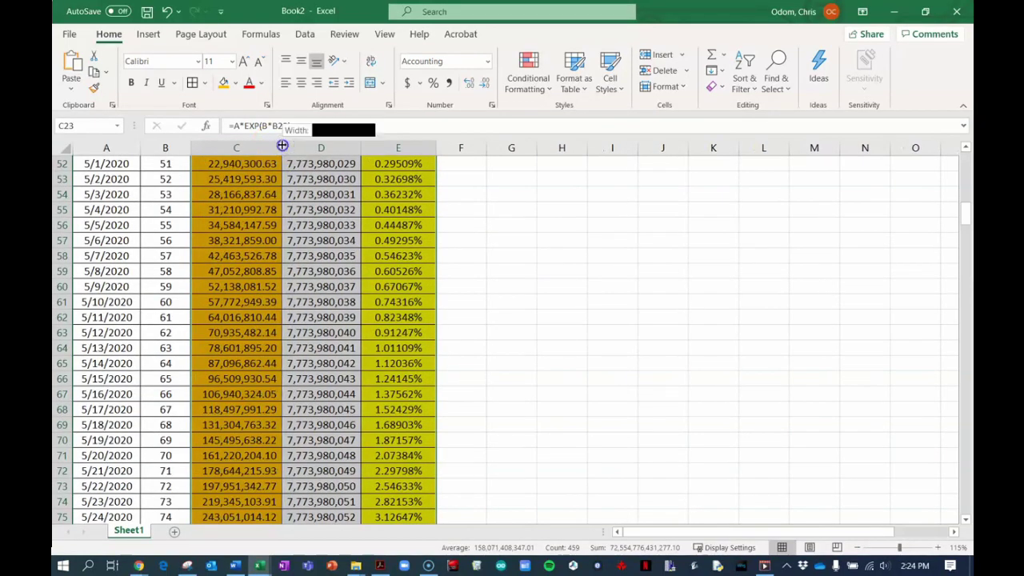
{"action": "double_click", "coordinate": [283, 145]}
Deselect the filled range and compare the worldwide case input data with the model values that start in row 17.
{"action": "scroll", "coordinate": [280, 328], "scroll_direction": "up", "scroll_amount": 3}
{"action": "scroll", "coordinate": [280, 328], "scroll_direction": "up", "scroll_amount": 1}
{"action": "scroll", "coordinate": [279, 328], "scroll_direction": "up", "scroll_amount": 3}
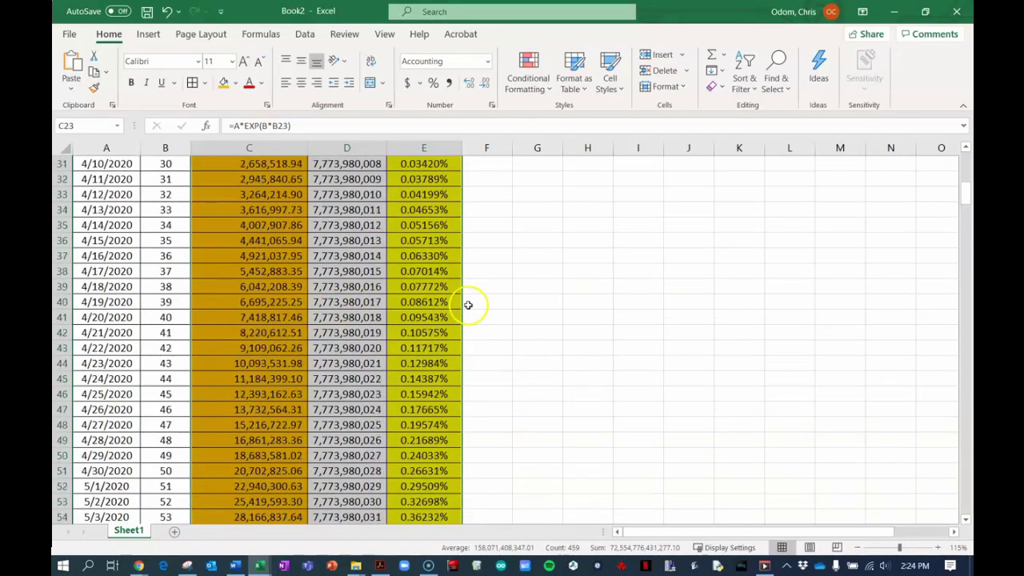
{"action": "scroll", "coordinate": [466, 304], "scroll_direction": "up", "scroll_amount": 8}
{"action": "left_click", "coordinate": [494, 312]}
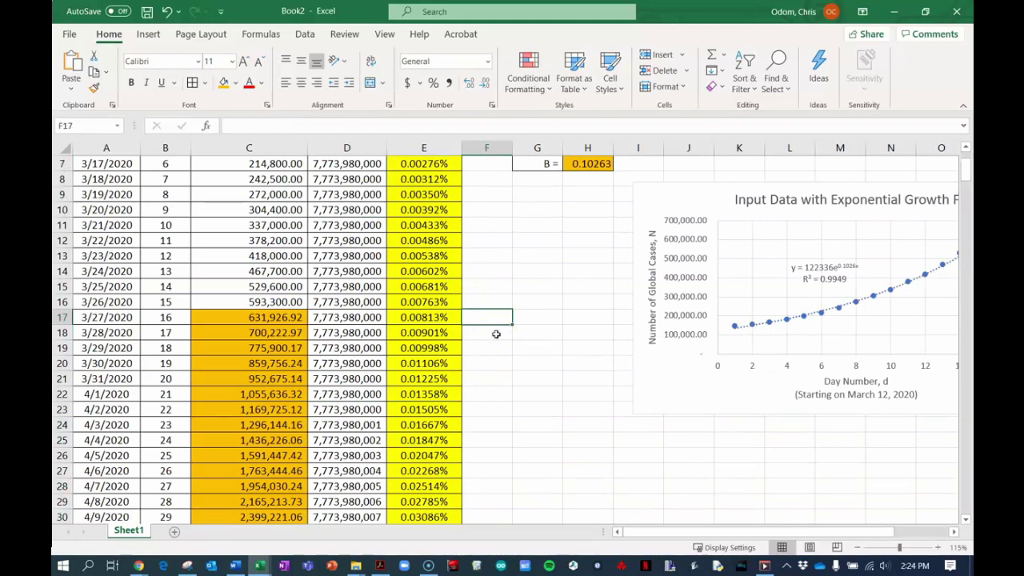
{"action": "scroll", "coordinate": [496, 334], "scroll_direction": "down", "scroll_amount": 1}
{"action": "scroll", "coordinate": [496, 334], "scroll_direction": "down", "scroll_amount": 1}
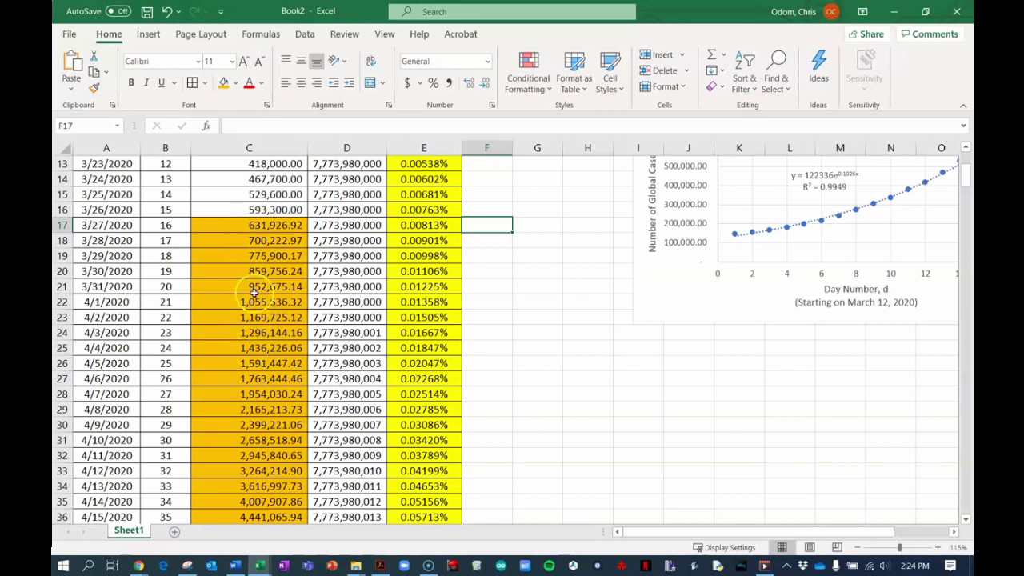
{"action": "scroll", "coordinate": [300, 352], "scroll_direction": "up", "scroll_amount": 4}
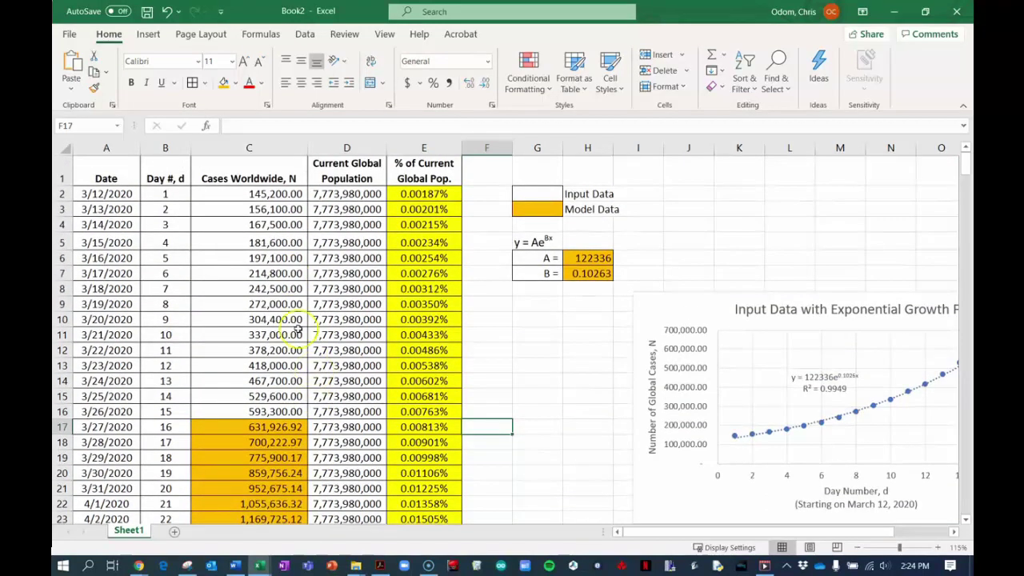
{"action": "left_click_drag", "start_coordinate": [165, 193], "coordinate": [286, 417]}
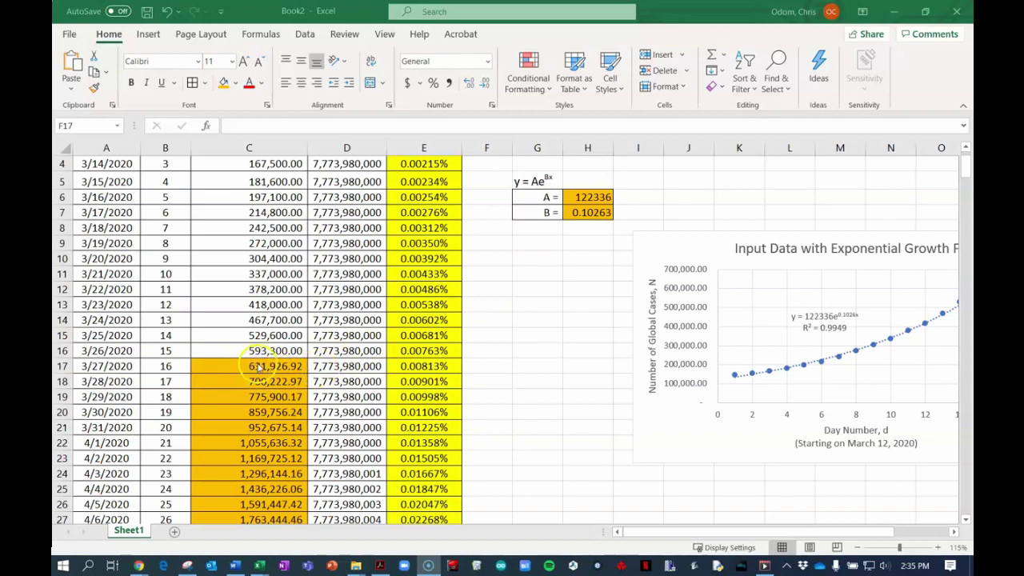
{"action": "scroll", "coordinate": [376, 366], "scroll_direction": "up", "scroll_amount": 1}
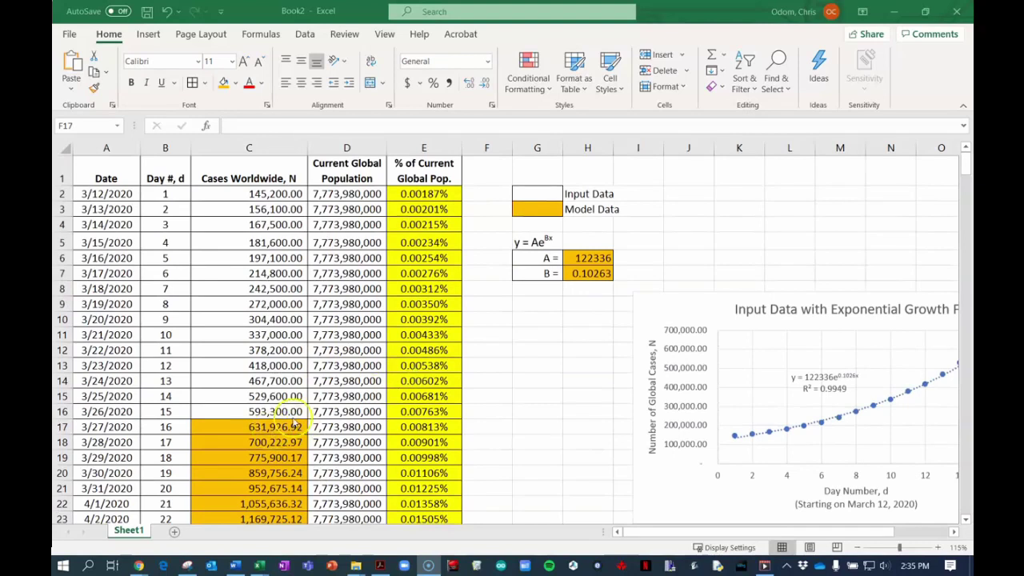
{"action": "scroll", "coordinate": [293, 421], "scroll_direction": "down", "scroll_amount": 1}
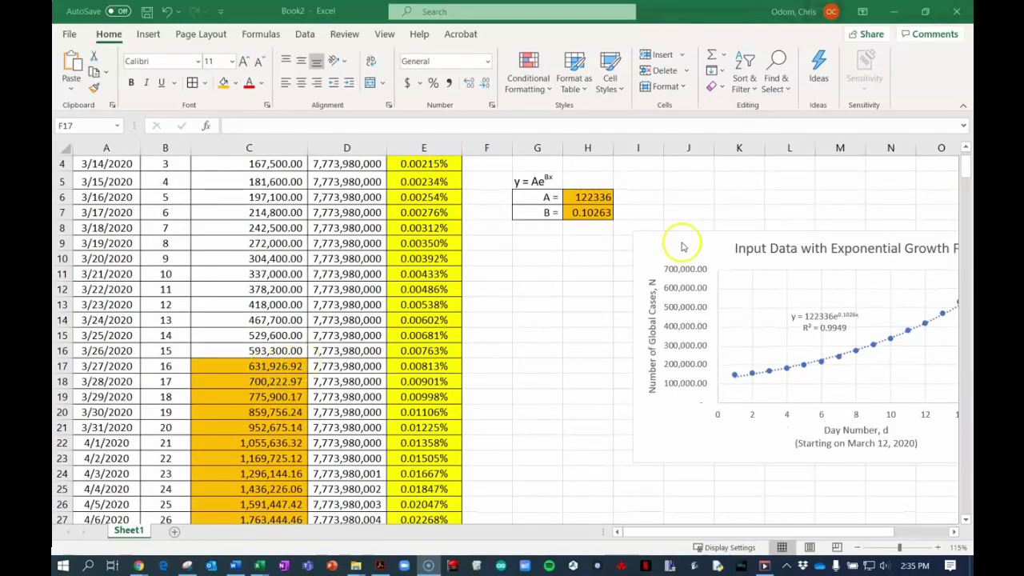
Move the exponential growth fit chart next to the data table, just below the A and B coefficients.
{"action": "left_click", "coordinate": [643, 252]}
{"action": "left_click_drag", "start_coordinate": [643, 252], "coordinate": [525, 253]}
Replace the model formulas in C17:C19 with the case counts 640000, 700000 and 780000 for 3/27 to 3/29/2020.
{"action": "left_click", "coordinate": [293, 366]}
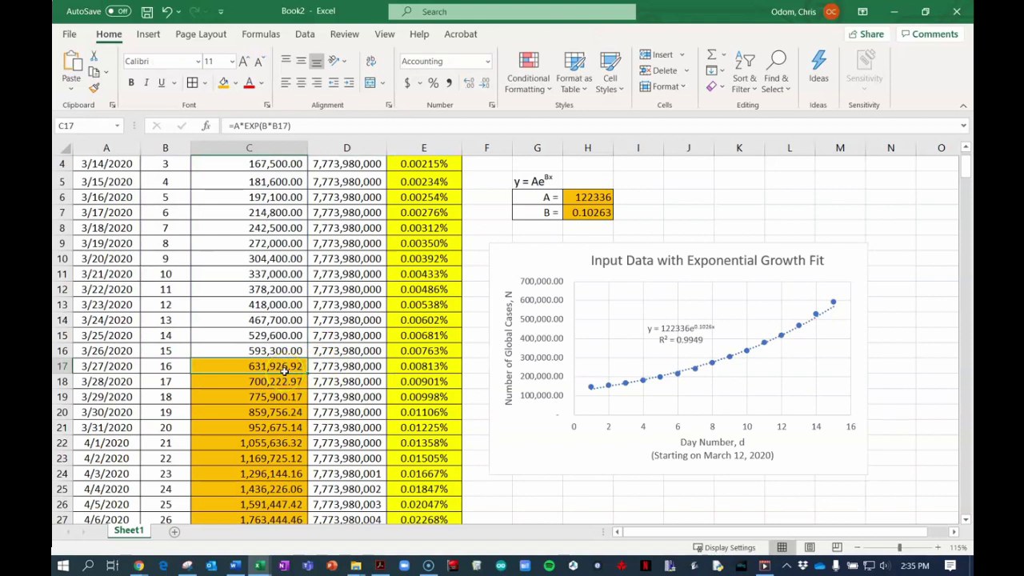
{"action": "scroll", "coordinate": [276, 384], "scroll_direction": "up", "scroll_amount": 1}
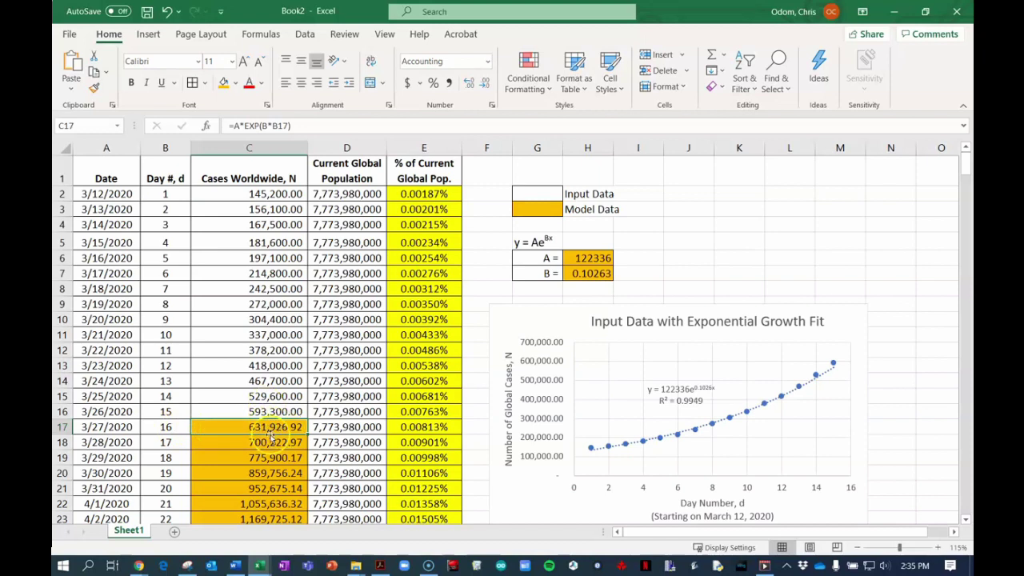
{"action": "scroll", "coordinate": [272, 428], "scroll_direction": "down", "scroll_amount": 1}
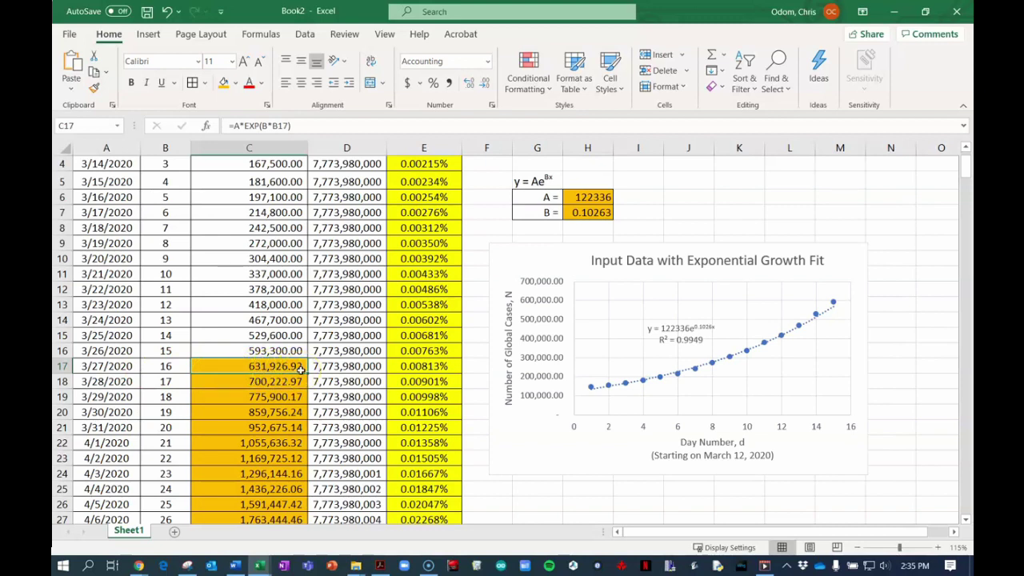
{"action": "type", "text": "640000"}
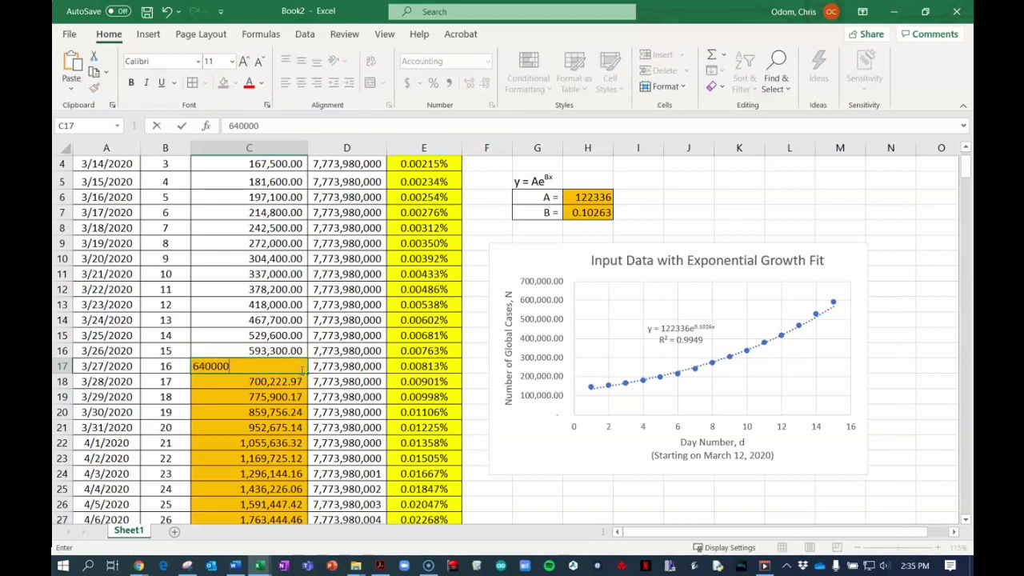
{"action": "key", "text": "Return"}
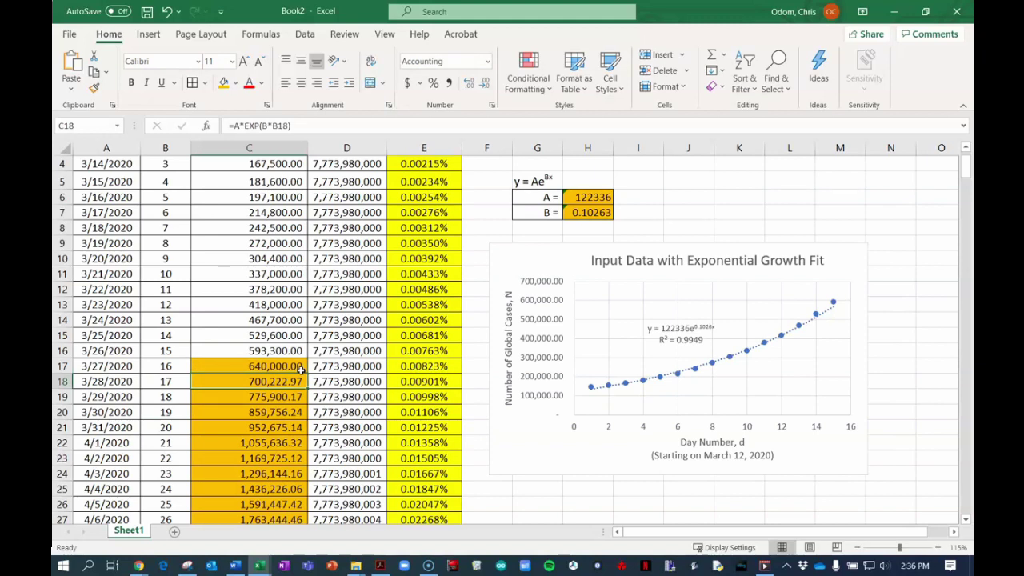
{"action": "type", "text": "700000"}
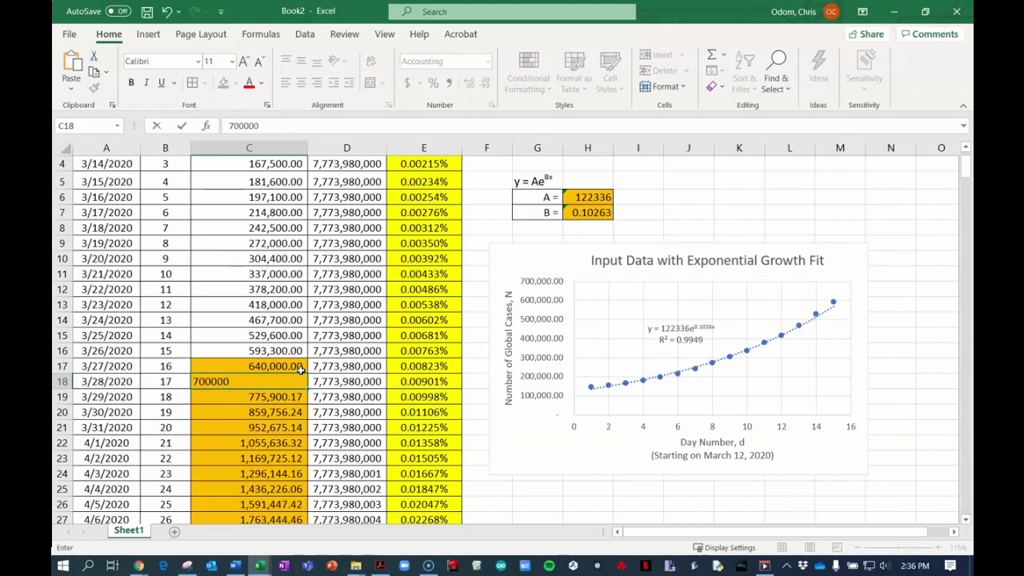
{"action": "key", "text": "Return"}
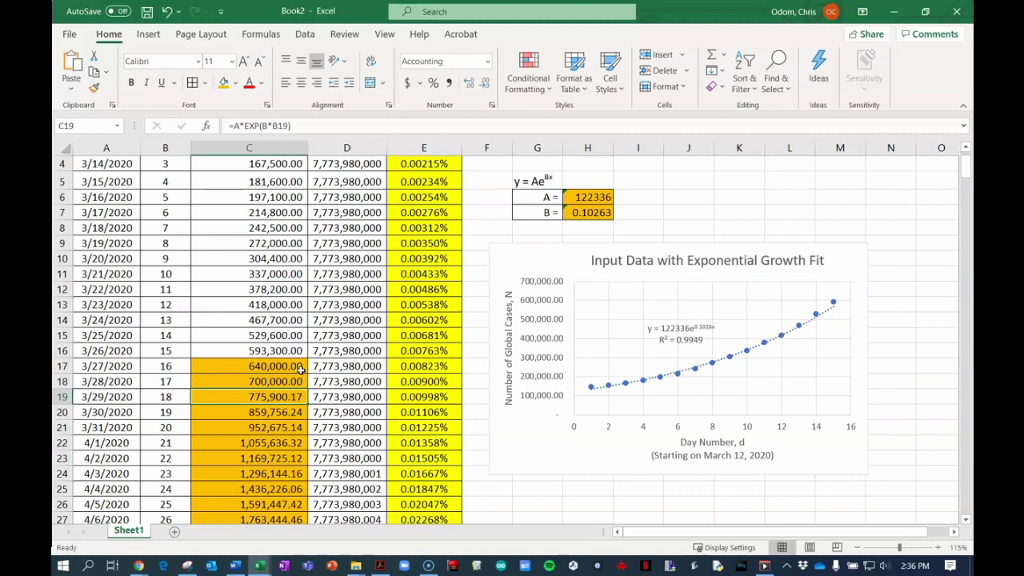
{"action": "type", "text": "780000"}
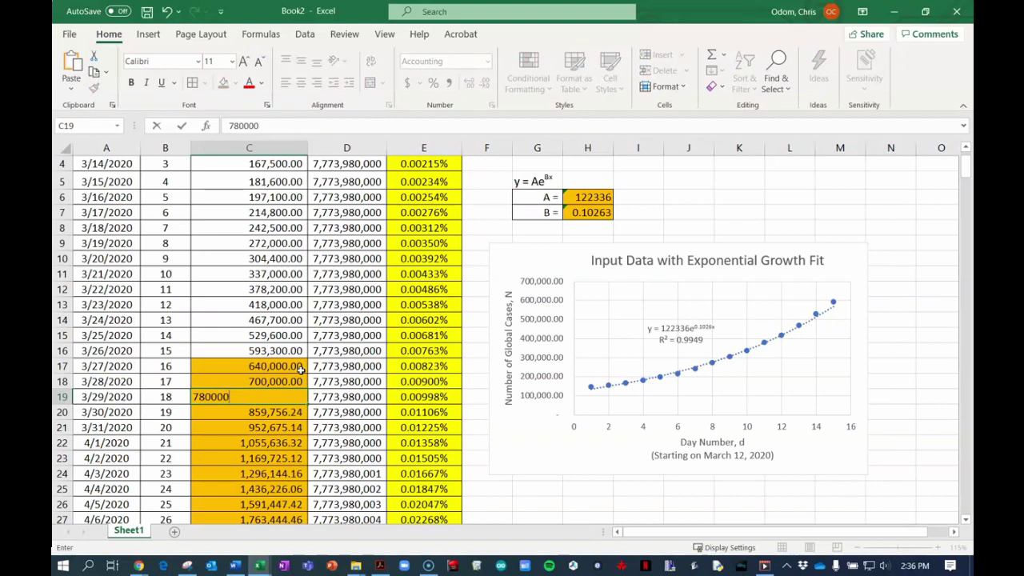
{"action": "key", "text": "Return"}
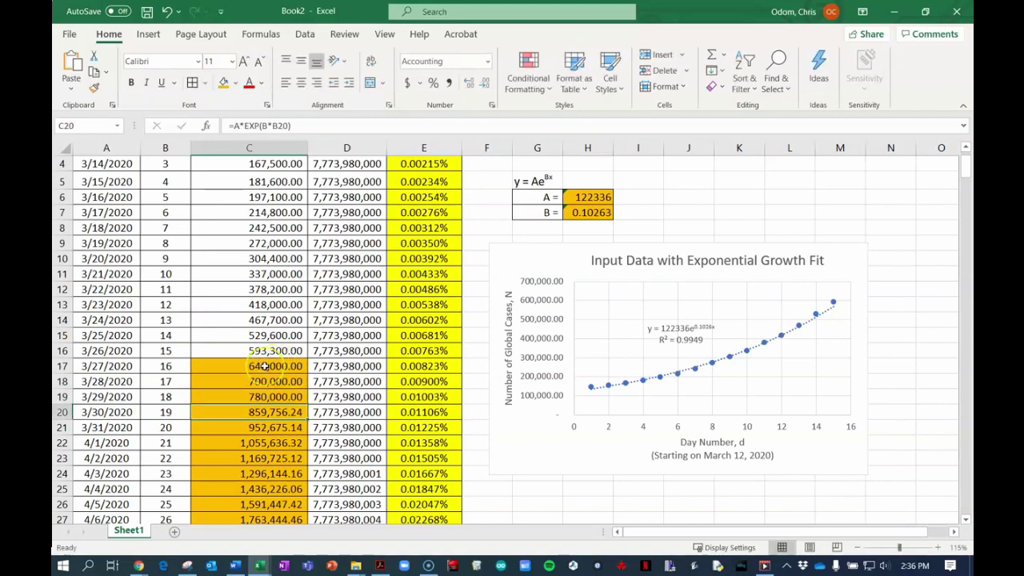
Format the new case counts in C17:C19 as input data with no fill, and make them bold.
{"action": "left_click_drag", "start_coordinate": [265, 365], "coordinate": [273, 398]}
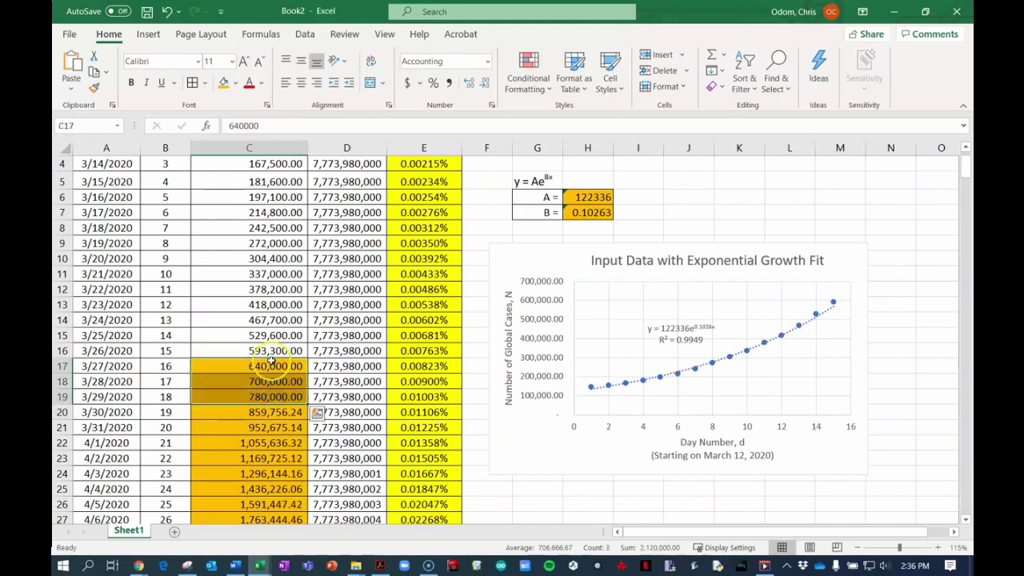
{"action": "left_click", "coordinate": [235, 83]}
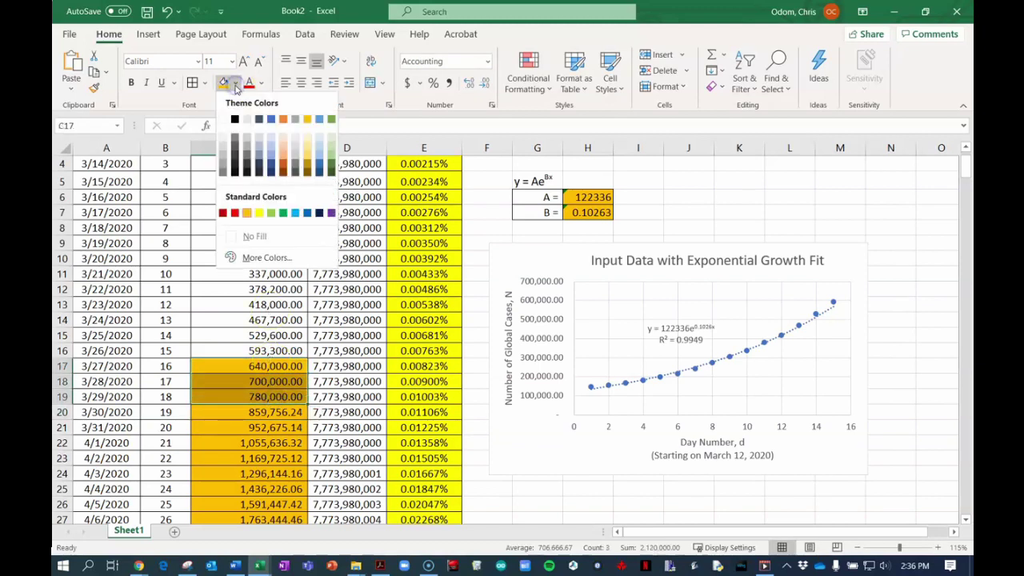
{"action": "left_click", "coordinate": [255, 237]}
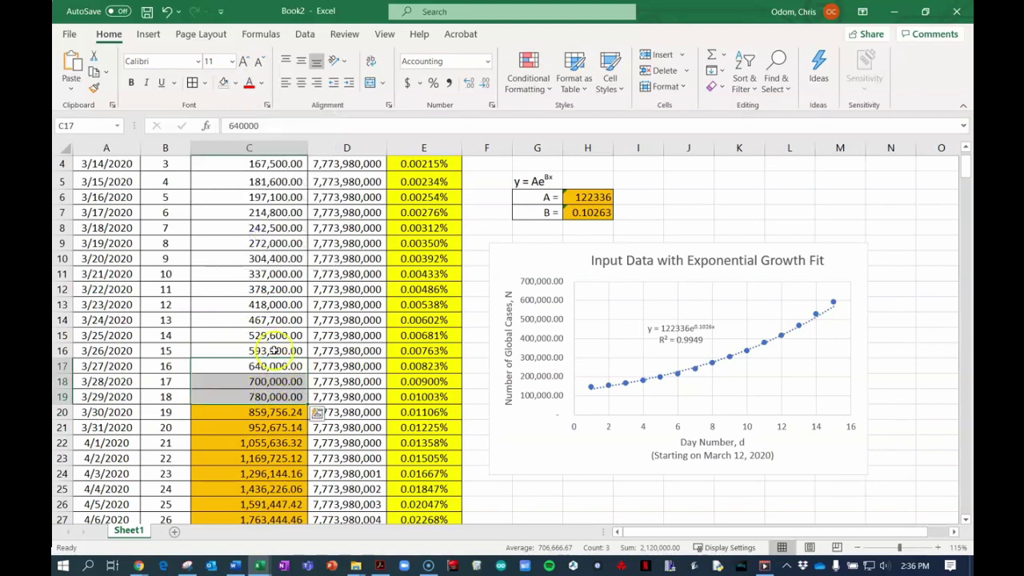
{"action": "left_click_drag", "start_coordinate": [238, 364], "coordinate": [288, 393]}
{"action": "left_click", "coordinate": [131, 83]}
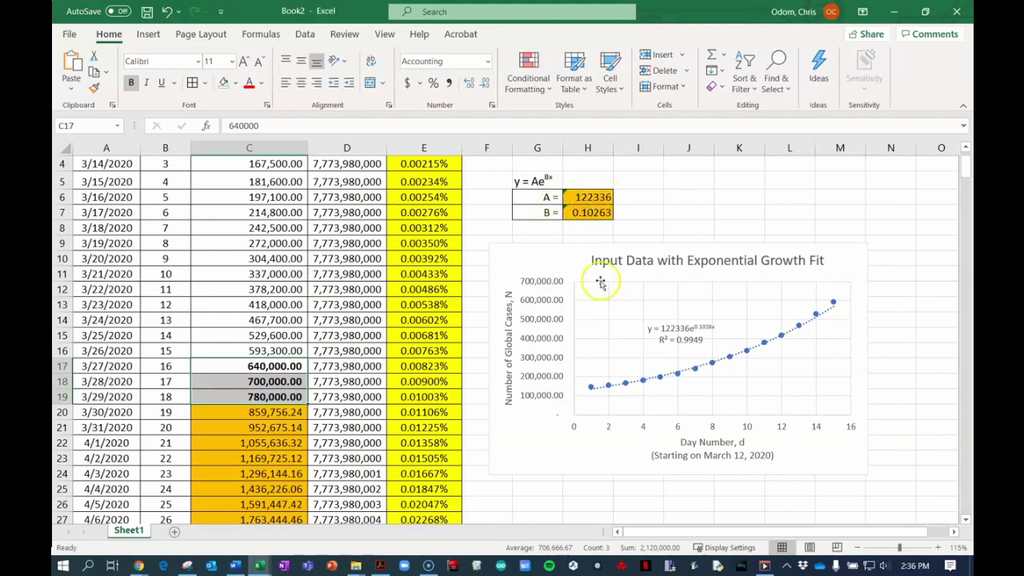
Extend the chart's data series through row 19, using B2:B19 for day numbers and C2:C19 for cases.
{"action": "left_click", "coordinate": [626, 384]}
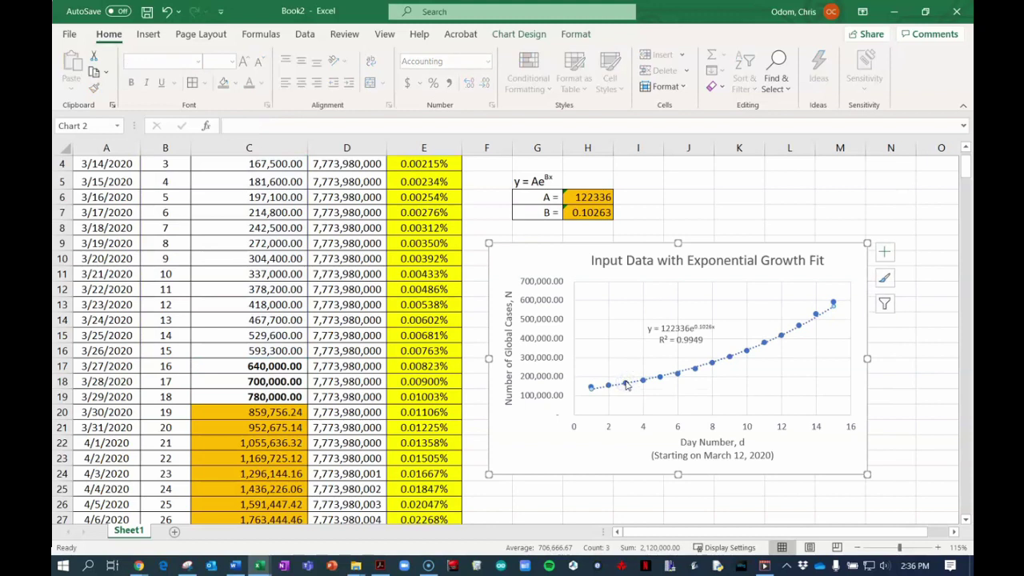
{"action": "left_click", "coordinate": [628, 384]}
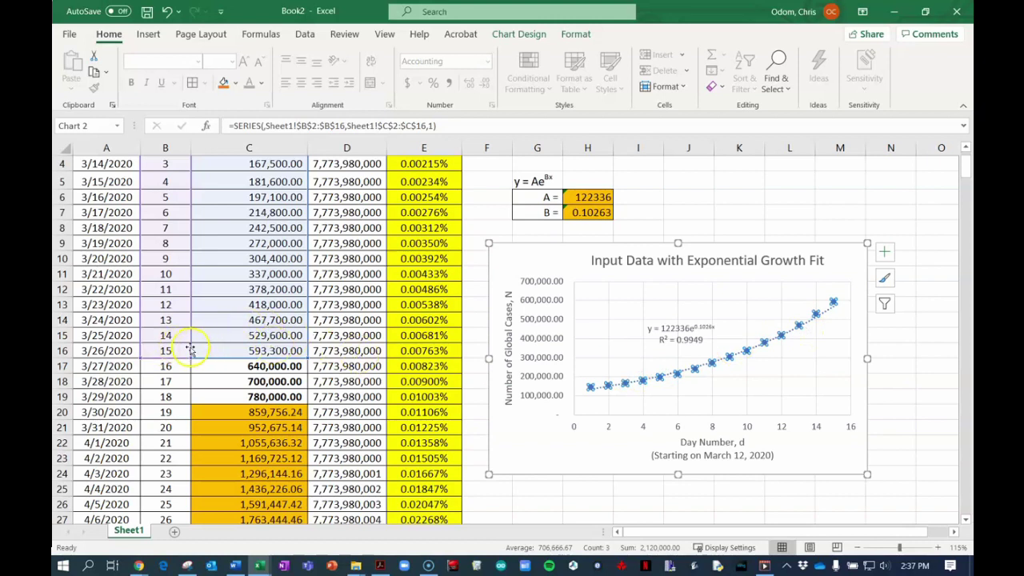
{"action": "scroll", "coordinate": [188, 340], "scroll_direction": "up", "scroll_amount": 1}
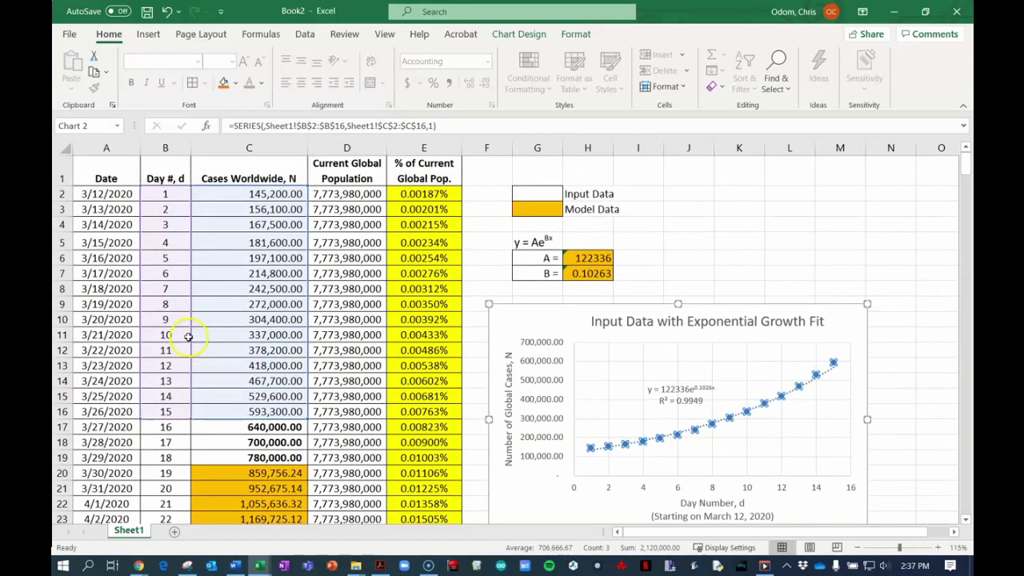
{"action": "scroll", "coordinate": [253, 318], "scroll_direction": "down", "scroll_amount": 1}
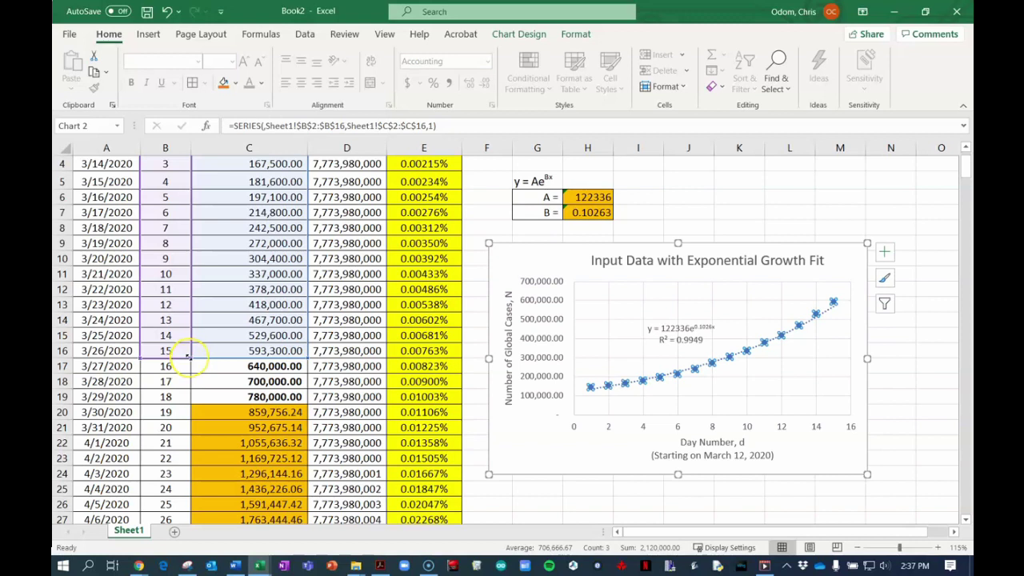
{"action": "left_click_drag", "start_coordinate": [189, 362], "coordinate": [187, 397]}
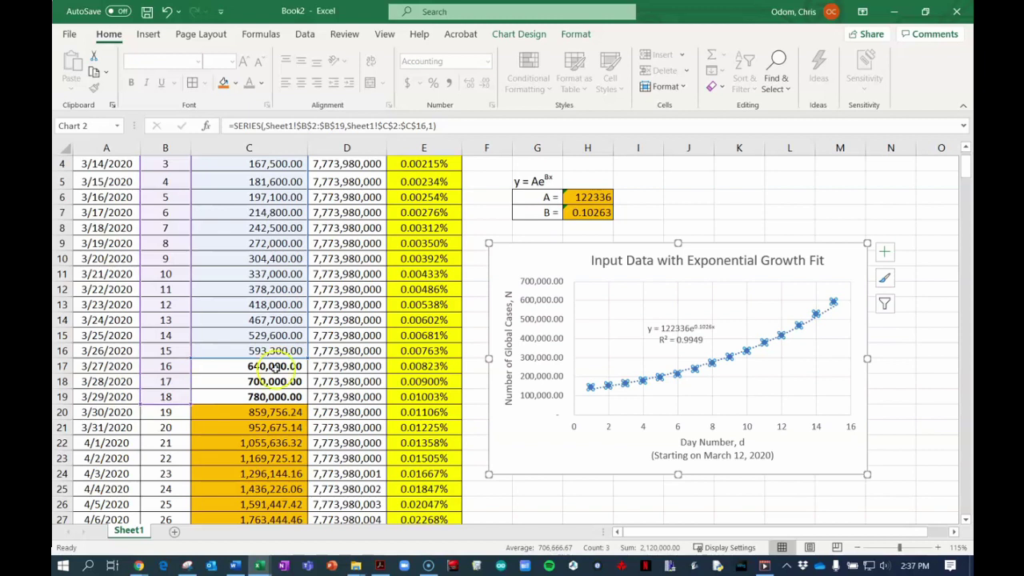
{"action": "left_click_drag", "start_coordinate": [307, 358], "coordinate": [299, 400]}
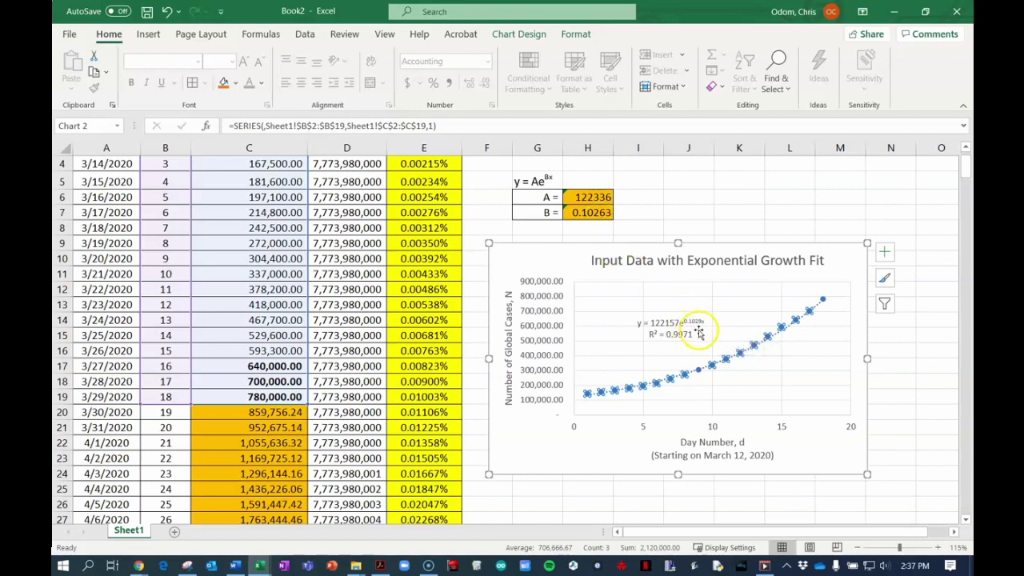
Update coefficient A in H6 to =EXP(INDEX(LINEST(LN(C2:C19),B2:B19),1,2)).
{"action": "left_click", "coordinate": [594, 197]}
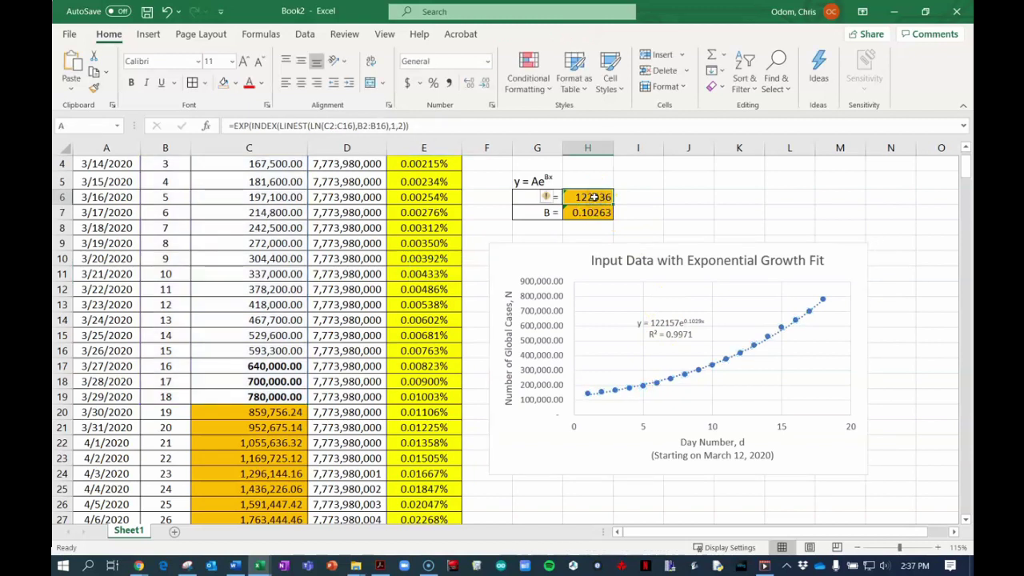
{"action": "double_click", "coordinate": [593, 197]}
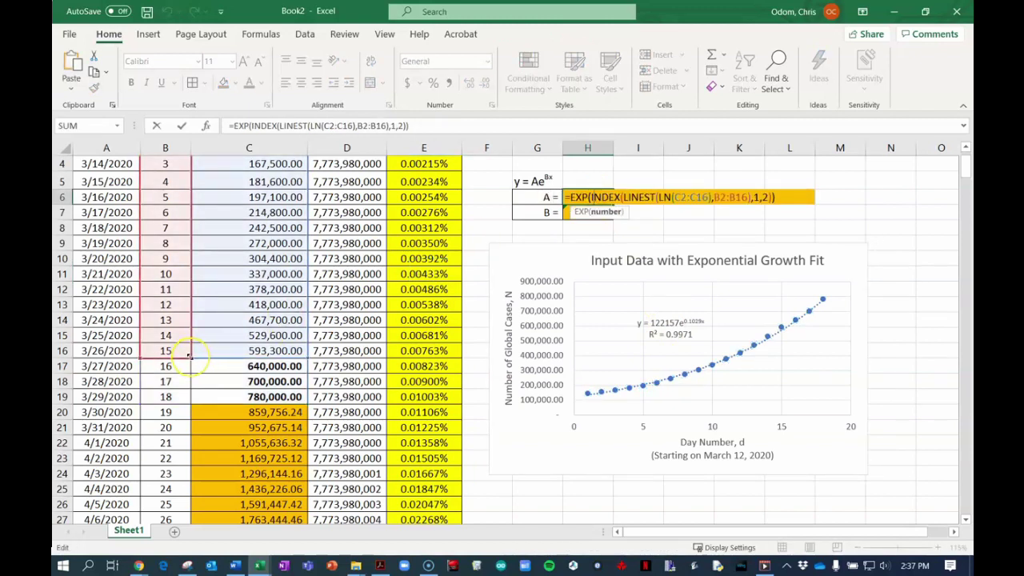
{"action": "left_click_drag", "start_coordinate": [190, 357], "coordinate": [192, 396]}
{"action": "left_click_drag", "start_coordinate": [308, 357], "coordinate": [300, 397]}
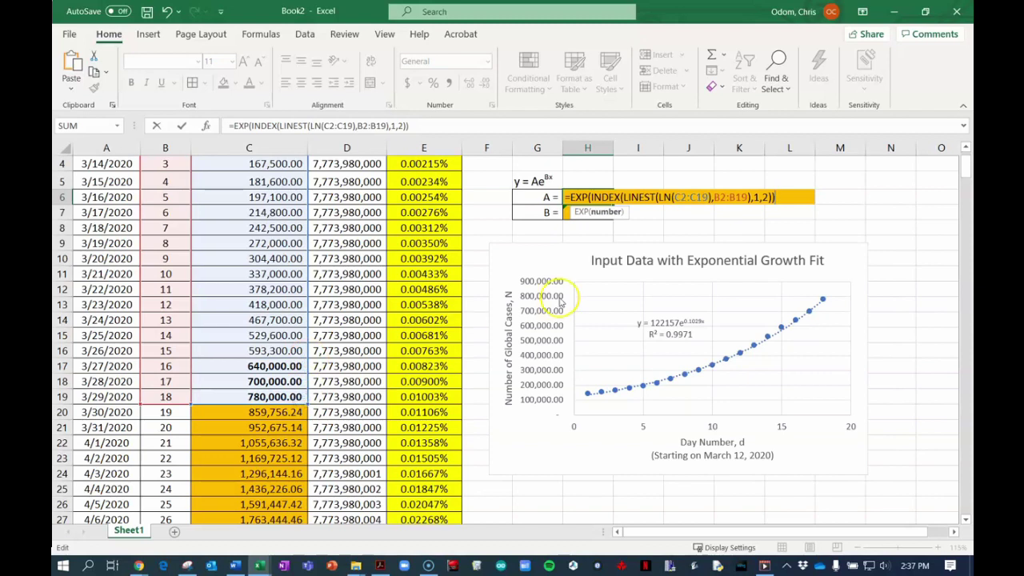
{"action": "key", "text": "Return"}
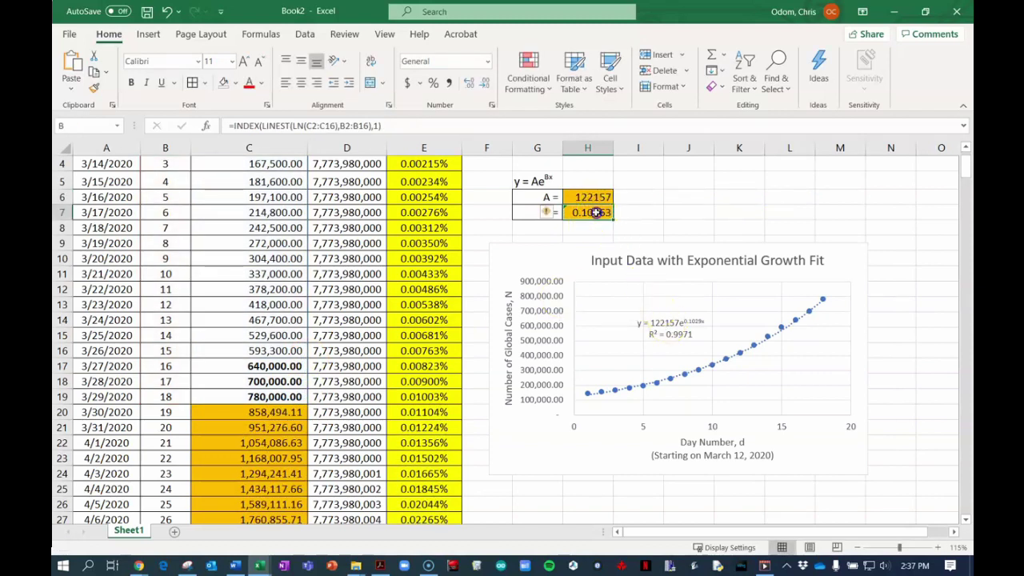
Update coefficient B in H7 to =INDEX(LINEST(LN(C2:C19),B2:B19),1).
{"action": "double_click", "coordinate": [596, 212]}
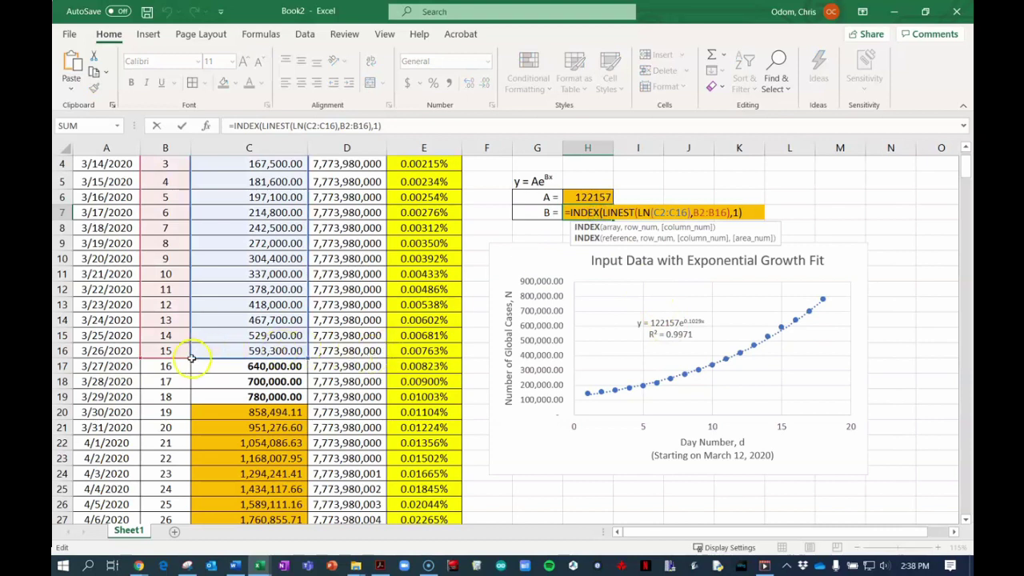
{"action": "mouse_move", "coordinate": [190, 360]}
{"action": "left_mouse_down"}
{"action": "mouse_move", "coordinate": [196, 398]}
{"action": "mouse_move", "coordinate": [197, 360]}
{"action": "left_mouse_up"}
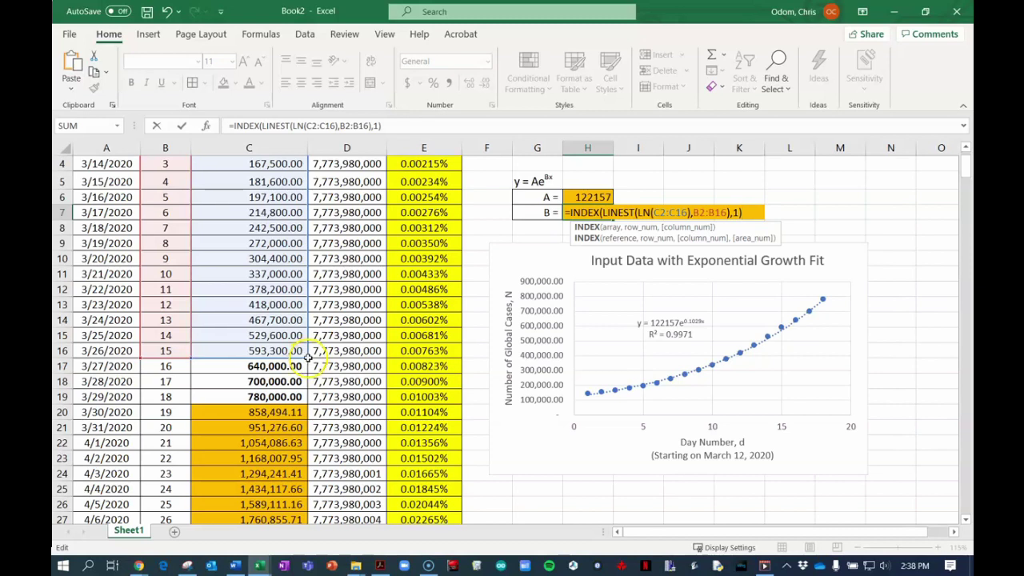
{"action": "scroll", "coordinate": [307, 357], "scroll_direction": "up", "scroll_amount": 1}
{"action": "scroll", "coordinate": [307, 358], "scroll_direction": "down", "scroll_amount": 2}
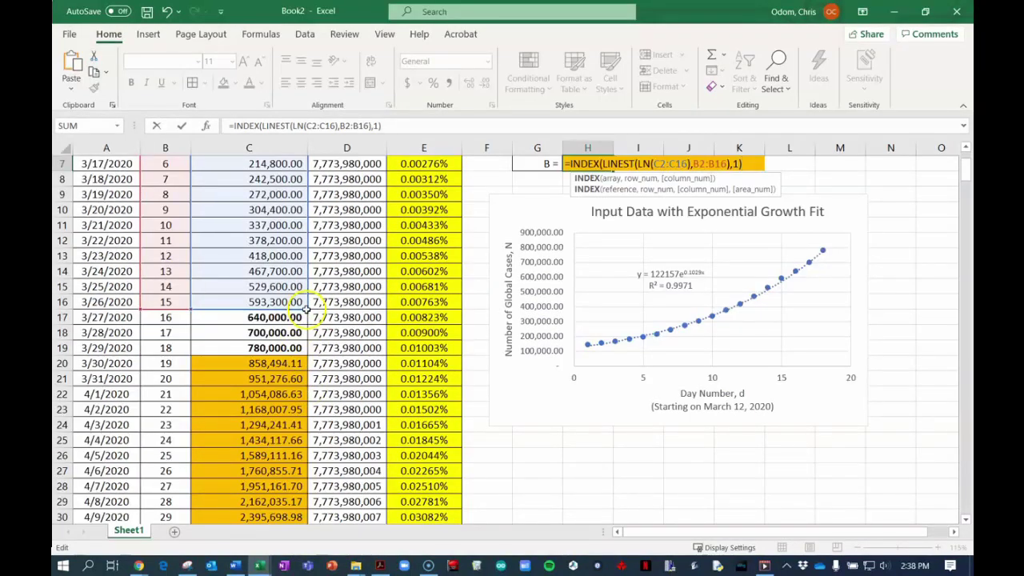
{"action": "left_click_drag", "start_coordinate": [307, 309], "coordinate": [302, 348]}
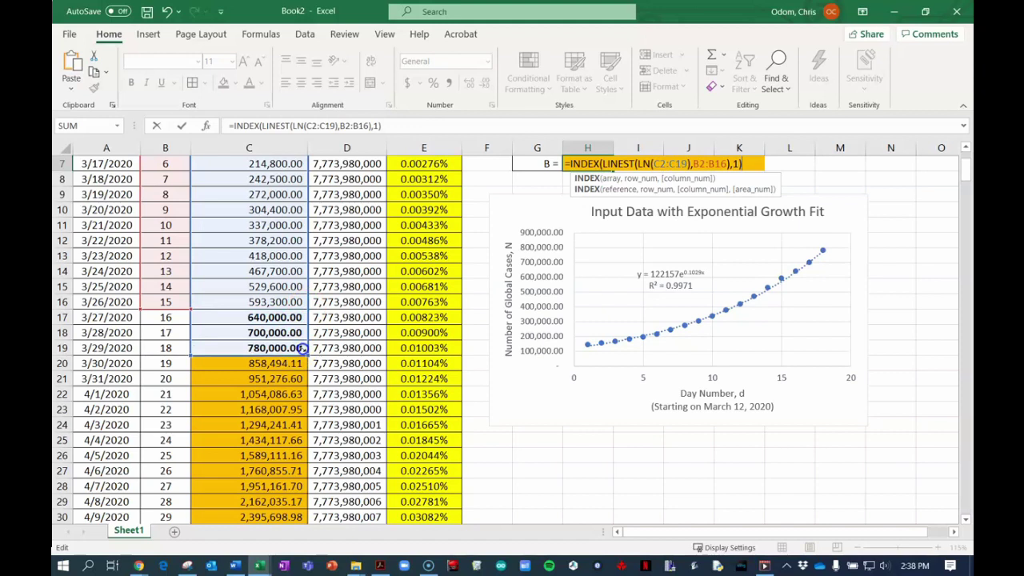
{"action": "left_click_drag", "start_coordinate": [191, 310], "coordinate": [192, 352]}
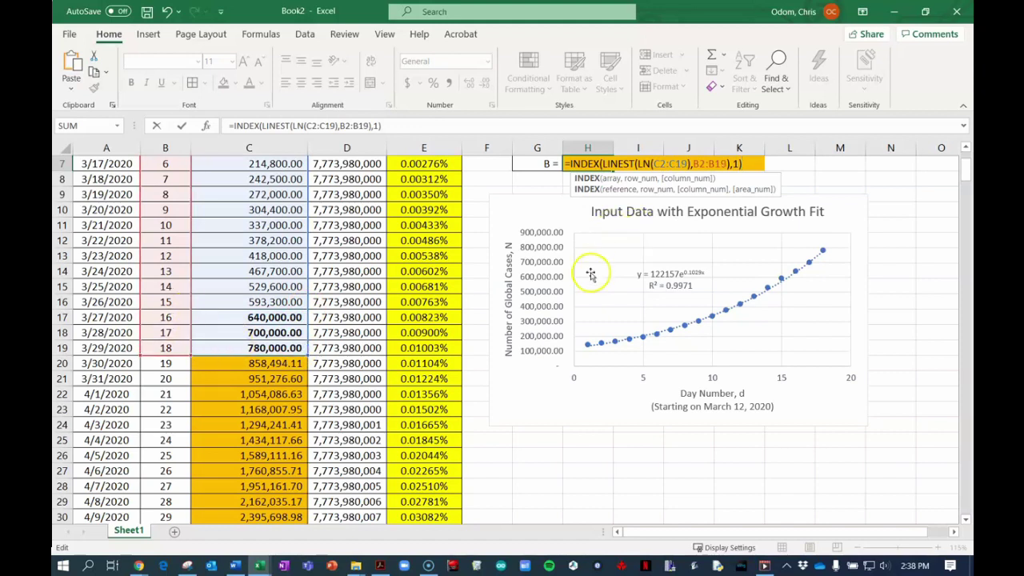
{"action": "key", "text": "Return"}
Examine the recalculated coefficients and growth chart, and the modelled case counts in column C from late March through April 23, 2020.
{"action": "scroll", "coordinate": [598, 271], "scroll_direction": "up", "scroll_amount": 2}
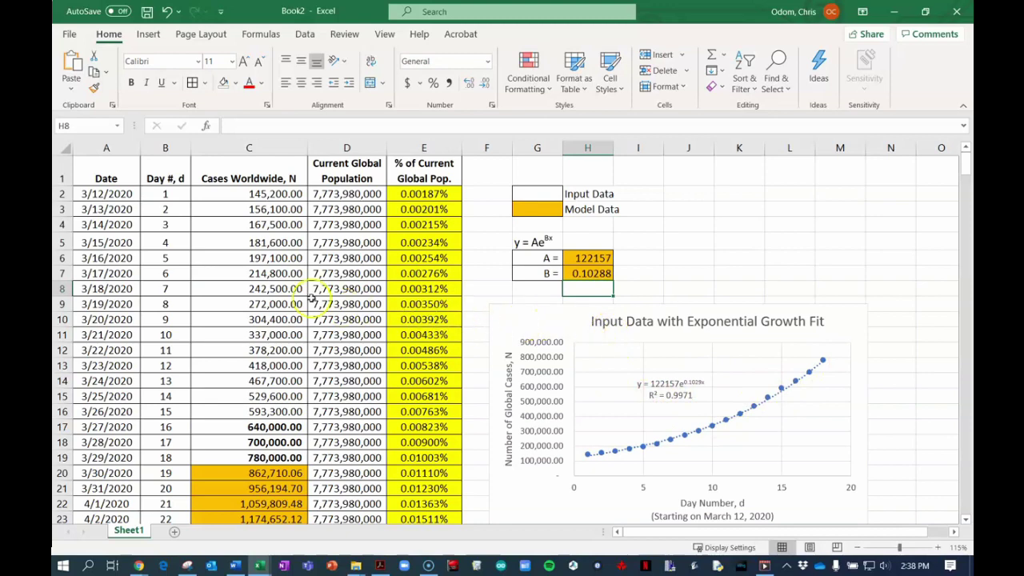
{"action": "scroll", "coordinate": [264, 264], "scroll_direction": "down", "scroll_amount": 1}
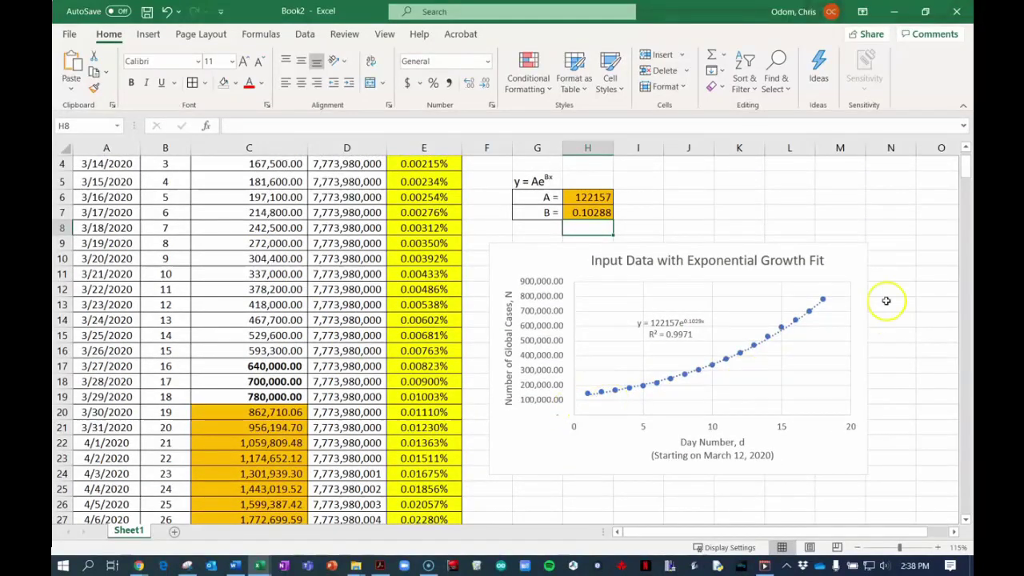
{"action": "scroll", "coordinate": [200, 344], "scroll_direction": "down", "scroll_amount": 4}
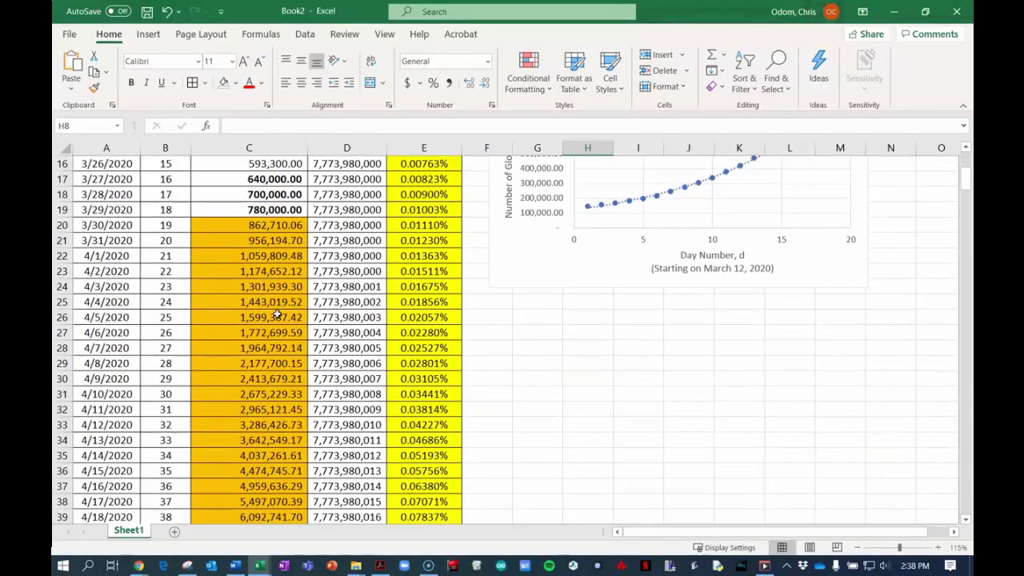
{"action": "scroll", "coordinate": [276, 315], "scroll_direction": "down", "scroll_amount": 3}
{"action": "scroll", "coordinate": [286, 333], "scroll_direction": "up", "scroll_amount": 1}
{"action": "scroll", "coordinate": [264, 386], "scroll_direction": "down", "scroll_amount": 2}
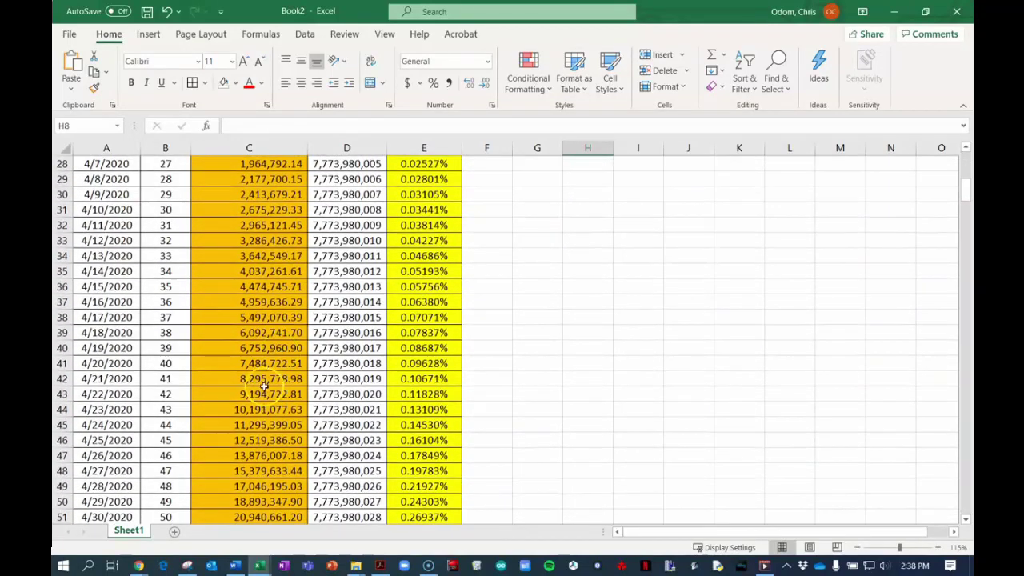
{"action": "left_click", "coordinate": [253, 411]}
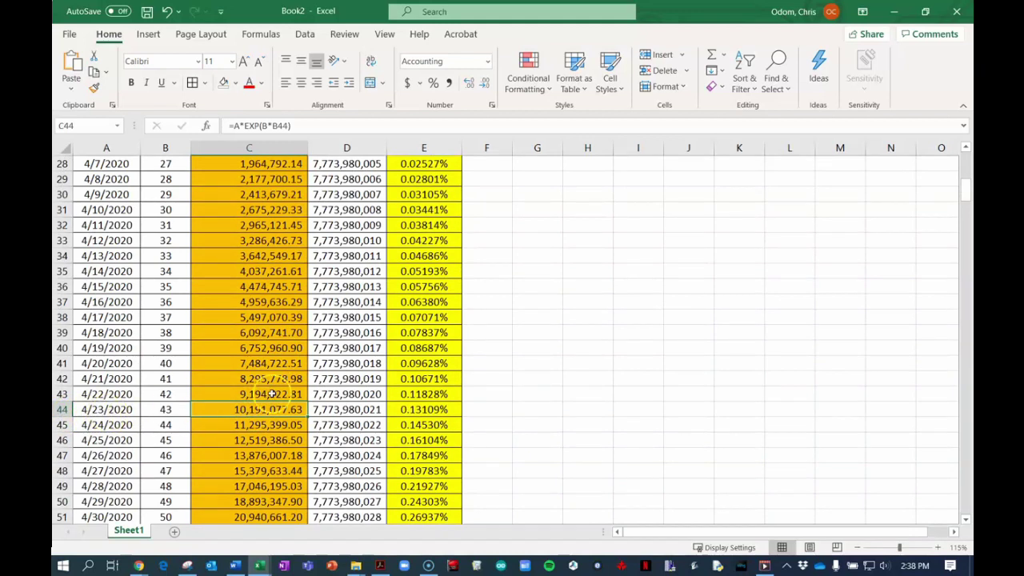
Examine the projected cases and percentages of global population for May and June 2020, comparing them with the early input data.
{"action": "scroll", "coordinate": [409, 376], "scroll_direction": "down", "scroll_amount": 2}
{"action": "scroll", "coordinate": [426, 360], "scroll_direction": "down", "scroll_amount": 5}
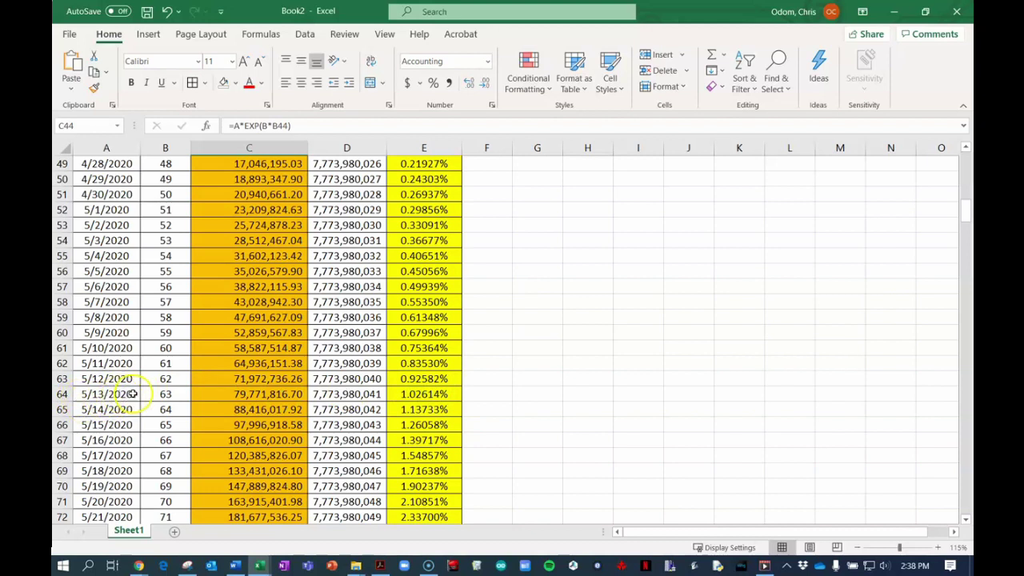
{"action": "scroll", "coordinate": [400, 343], "scroll_direction": "down", "scroll_amount": 6}
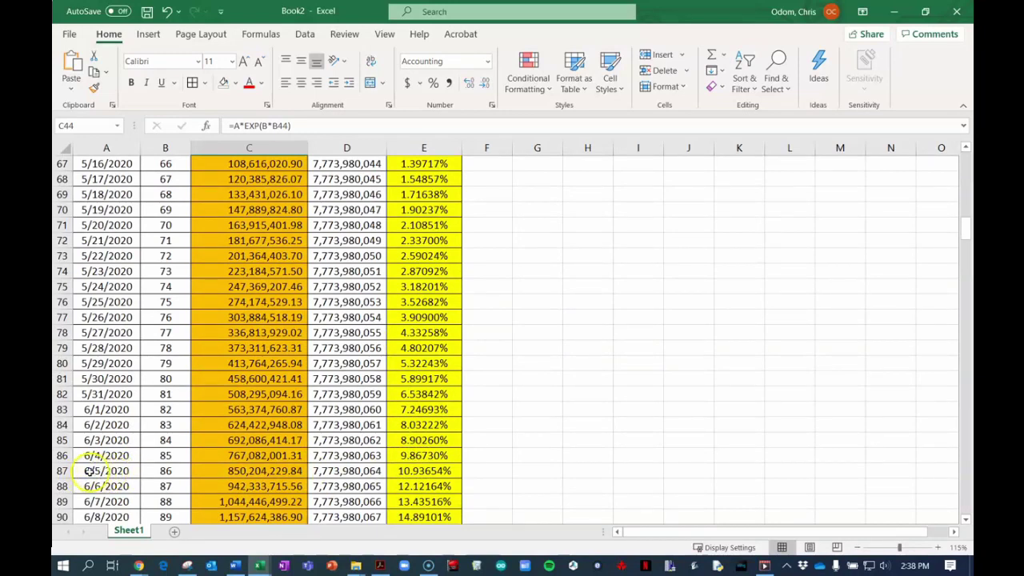
{"action": "scroll", "coordinate": [480, 316], "scroll_direction": "down", "scroll_amount": 2}
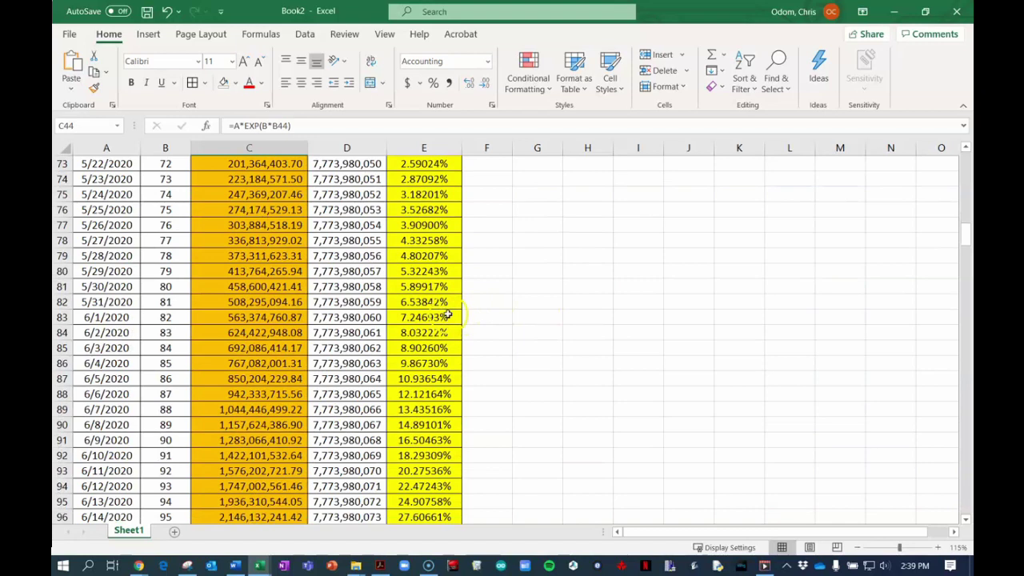
{"action": "scroll", "coordinate": [448, 316], "scroll_direction": "down", "scroll_amount": 7}
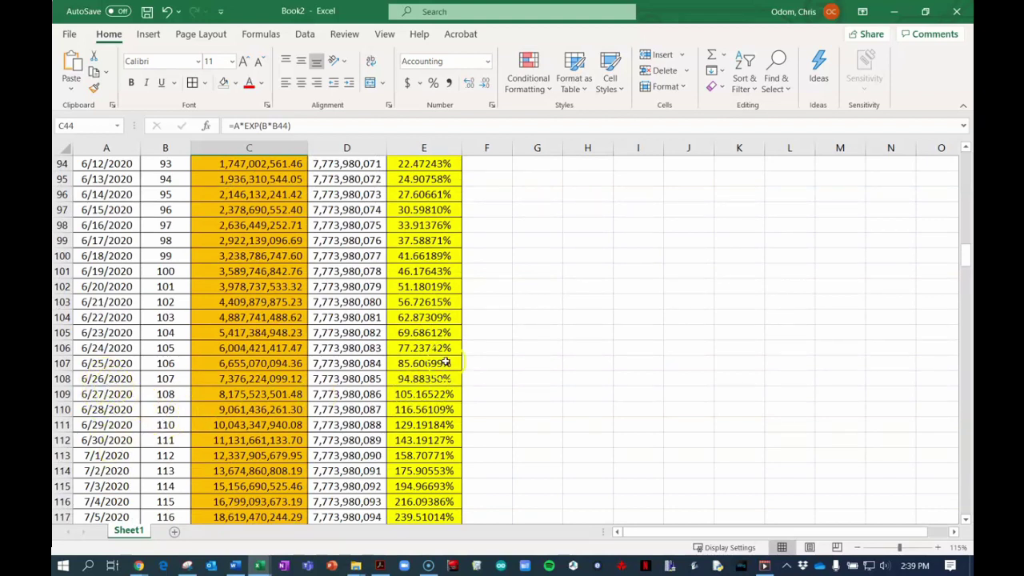
{"action": "scroll", "coordinate": [426, 360], "scroll_direction": "up", "scroll_amount": 3}
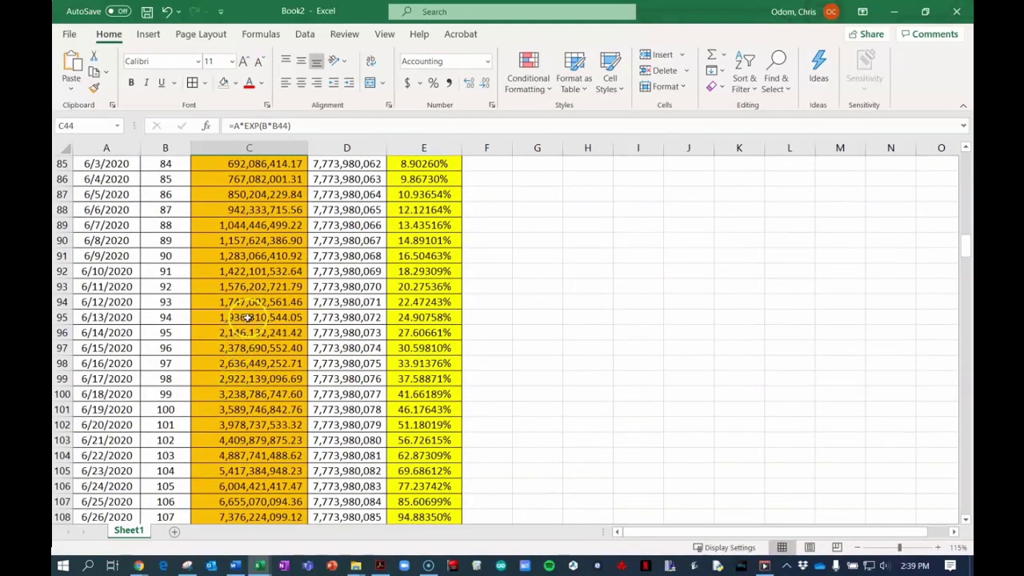
{"action": "scroll", "coordinate": [250, 320], "scroll_direction": "up", "scroll_amount": 12}
{"action": "scroll", "coordinate": [265, 326], "scroll_direction": "up", "scroll_amount": 16}
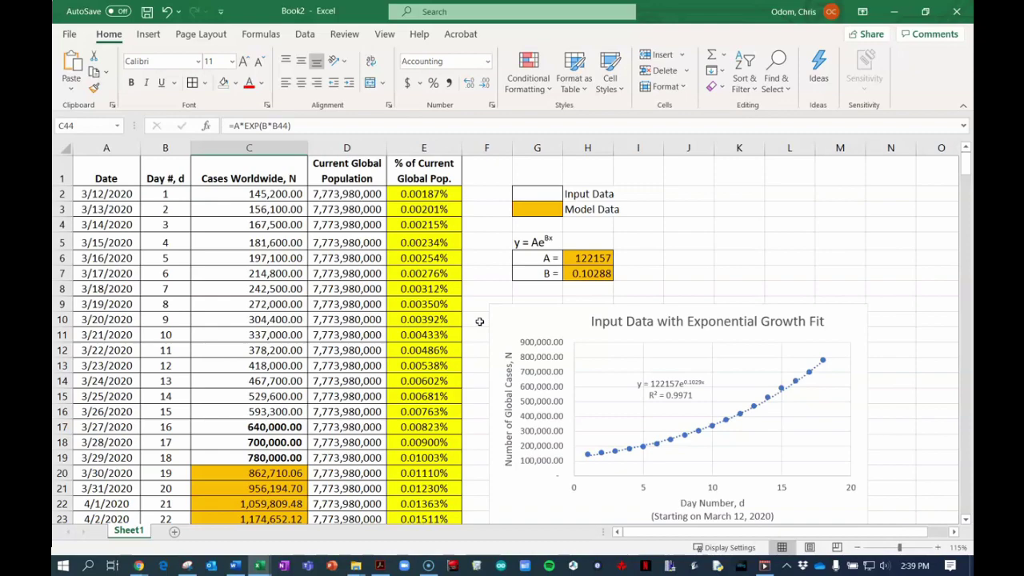
Review the full projection table through September 1, 2020, finishing at the model coefficients and exponential growth chart.
{"action": "scroll", "coordinate": [480, 320], "scroll_direction": "down", "scroll_amount": 9}
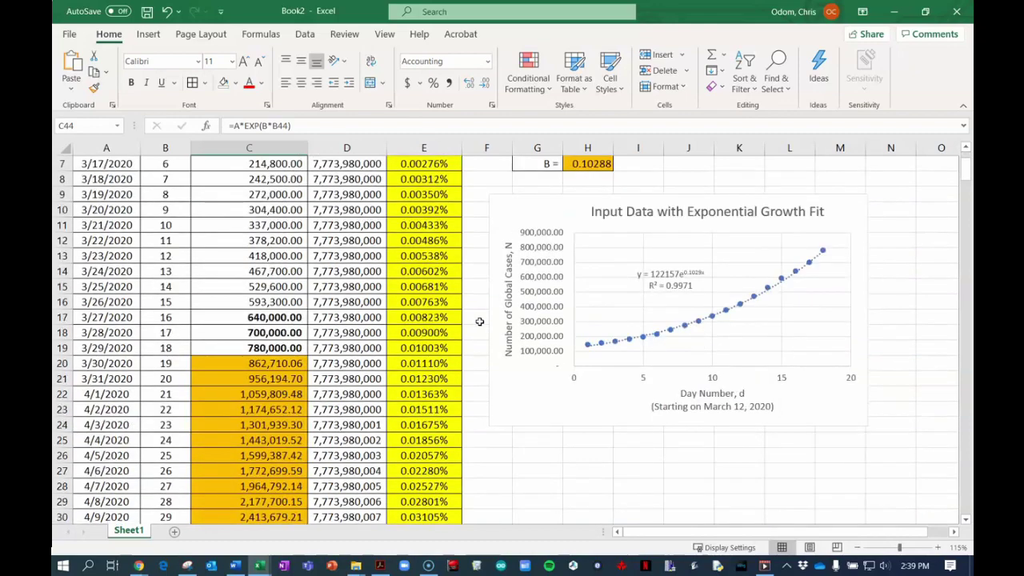
{"action": "scroll", "coordinate": [483, 319], "scroll_direction": "down", "scroll_amount": 7}
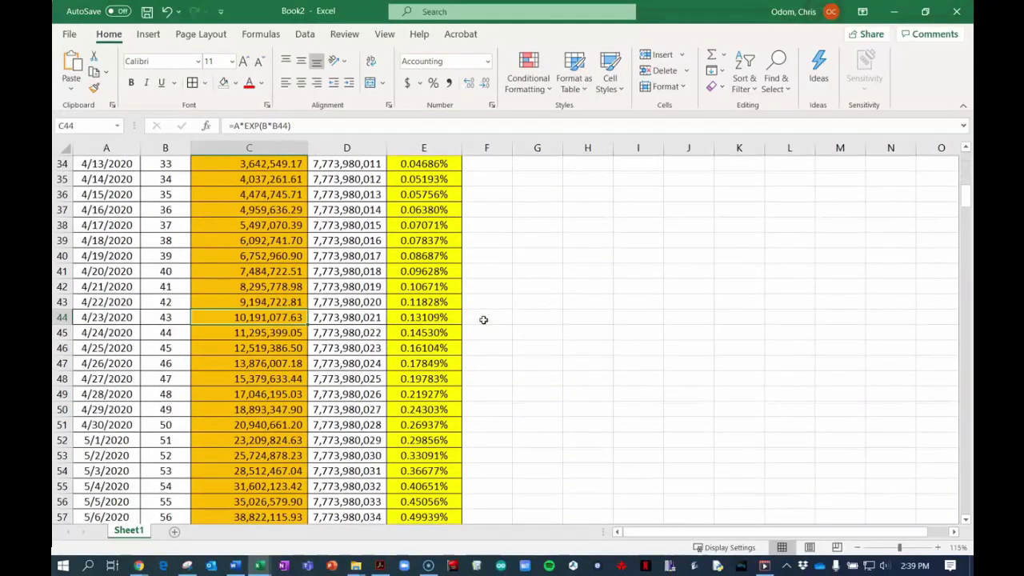
{"action": "scroll", "coordinate": [485, 320], "scroll_direction": "down", "scroll_amount": 3}
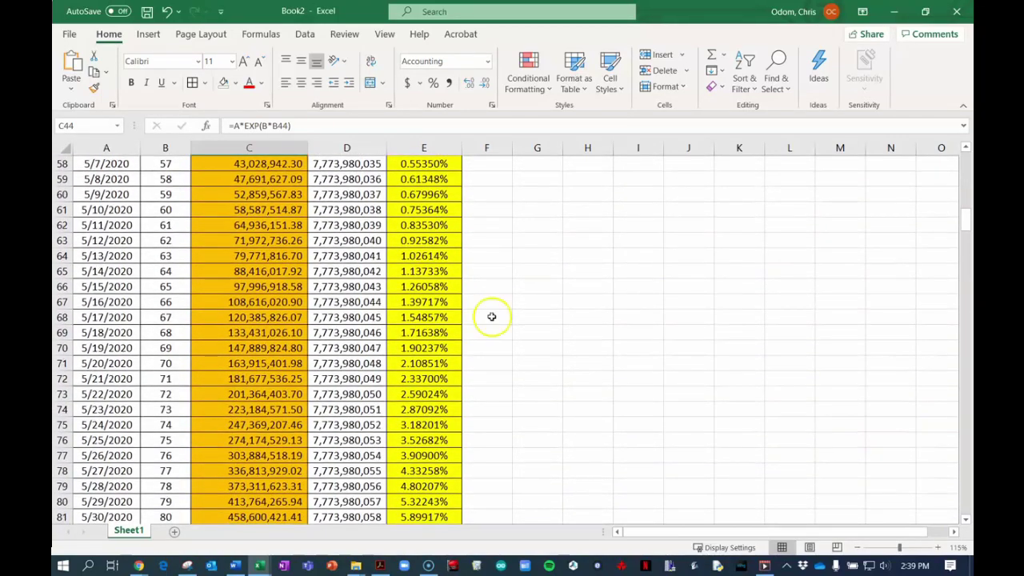
{"action": "scroll", "coordinate": [492, 316], "scroll_direction": "down", "scroll_amount": 8}
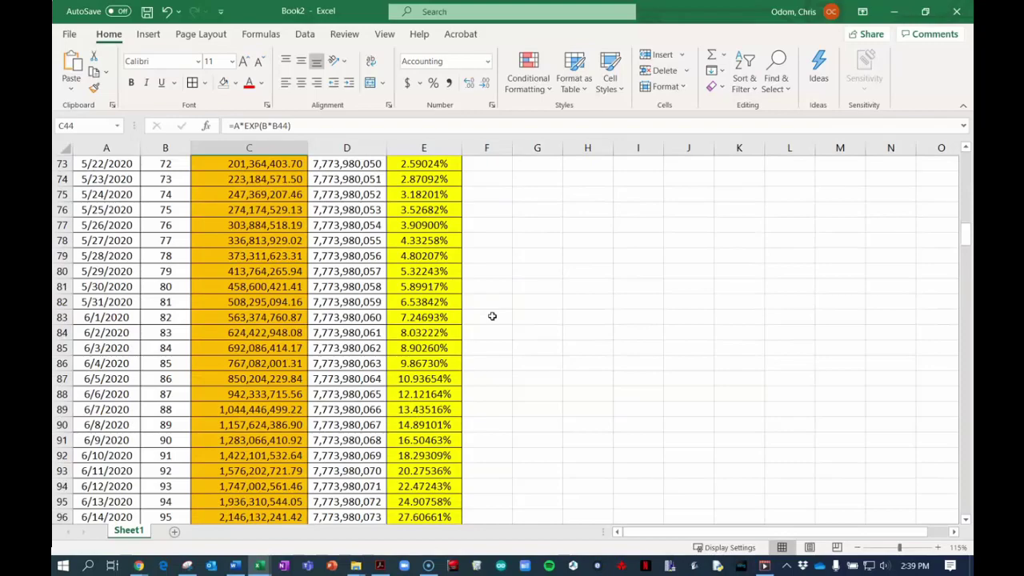
{"action": "scroll", "coordinate": [492, 316], "scroll_direction": "down", "scroll_amount": 9}
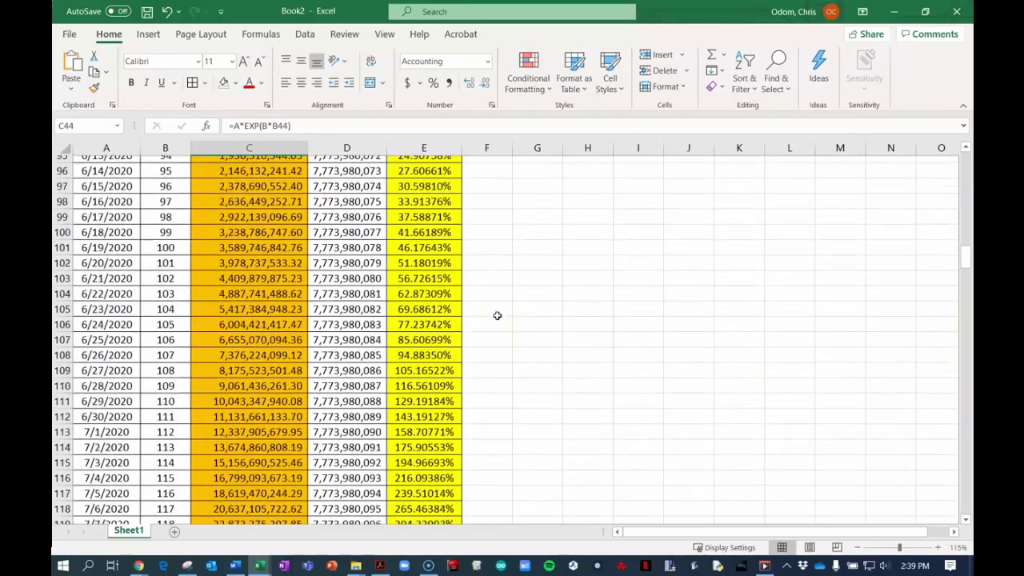
{"action": "scroll", "coordinate": [496, 316], "scroll_direction": "down", "scroll_amount": 11}
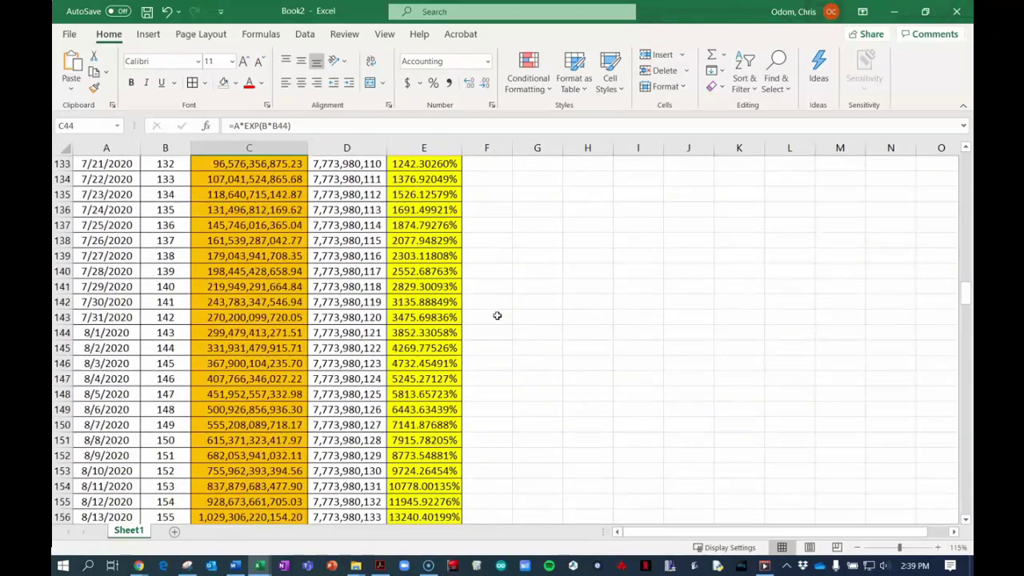
{"action": "scroll", "coordinate": [497, 316], "scroll_direction": "down", "scroll_amount": 4}
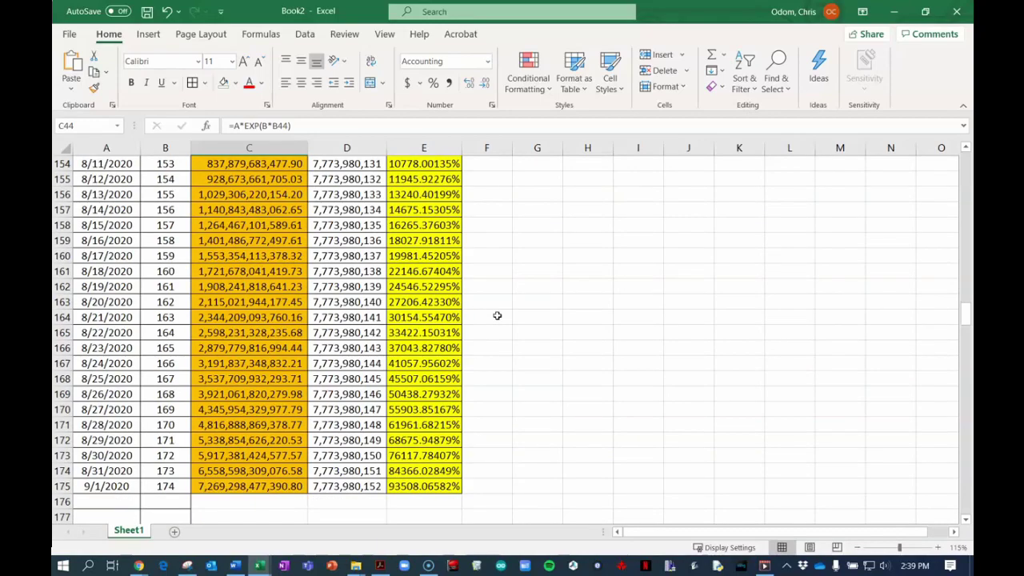
{"action": "scroll", "coordinate": [517, 310], "scroll_direction": "up", "scroll_amount": 5}
{"action": "scroll", "coordinate": [518, 310], "scroll_direction": "up", "scroll_amount": 20}
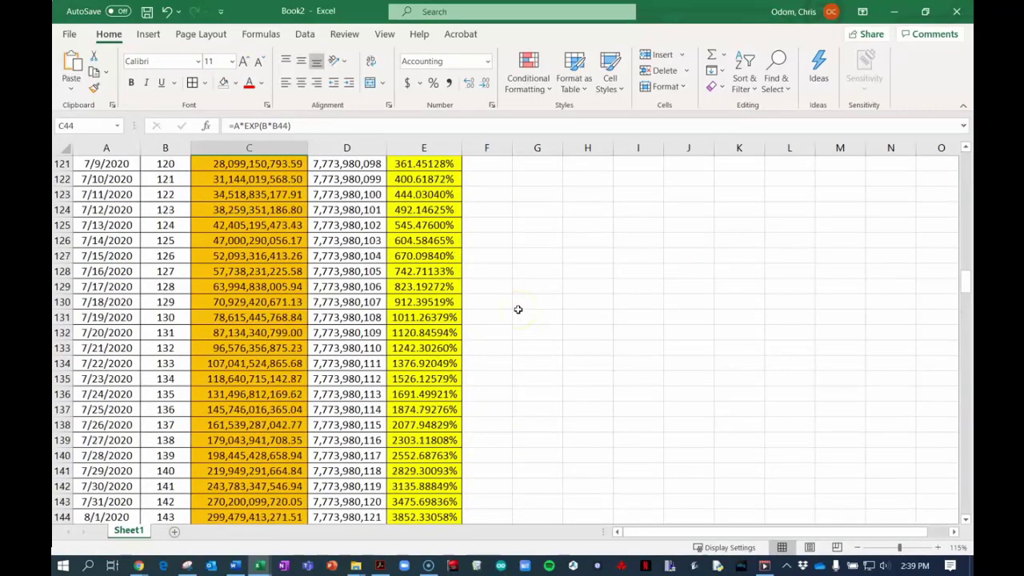
{"action": "scroll", "coordinate": [518, 310], "scroll_direction": "up", "scroll_amount": 20}
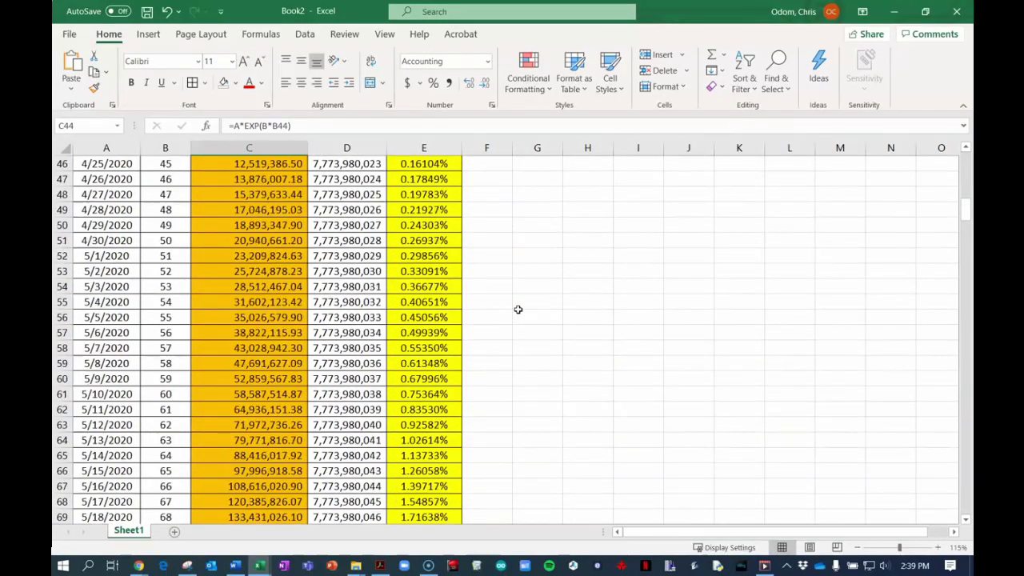
{"action": "scroll", "coordinate": [520, 314], "scroll_direction": "up", "scroll_amount": 1}
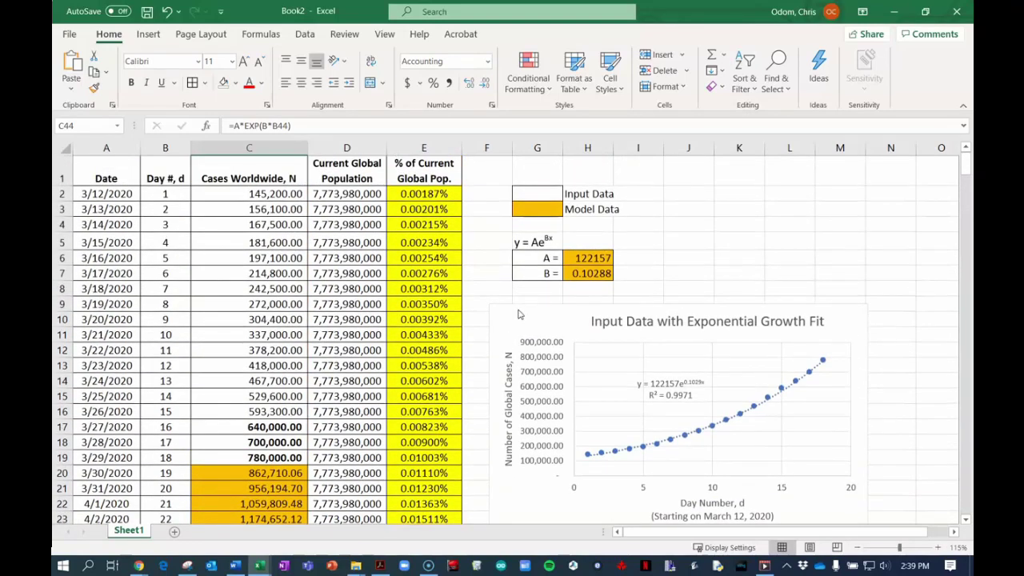
{"action": "left_click", "coordinate": [487, 273]}
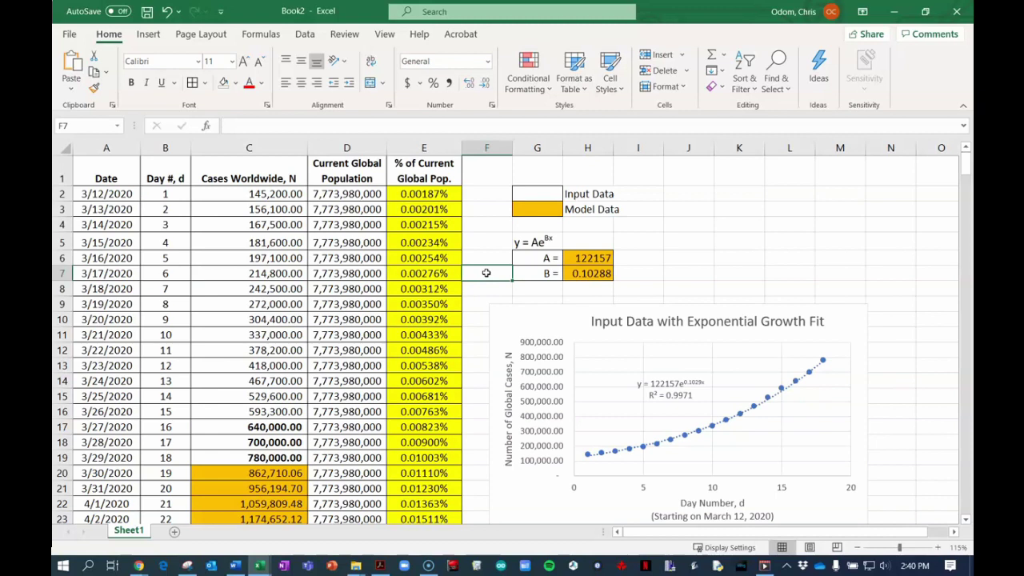
{"action": "left_click", "coordinate": [544, 288]}
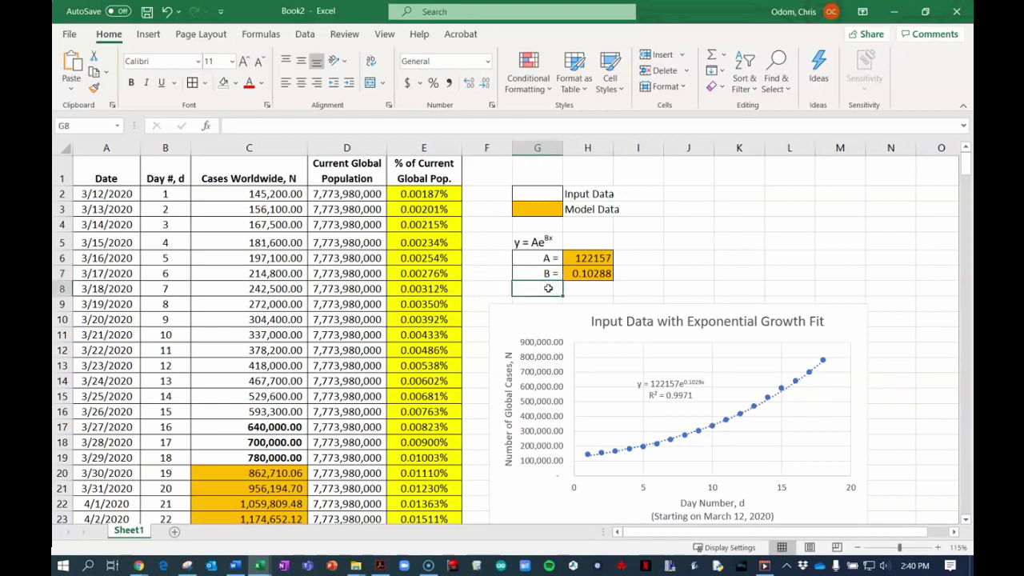